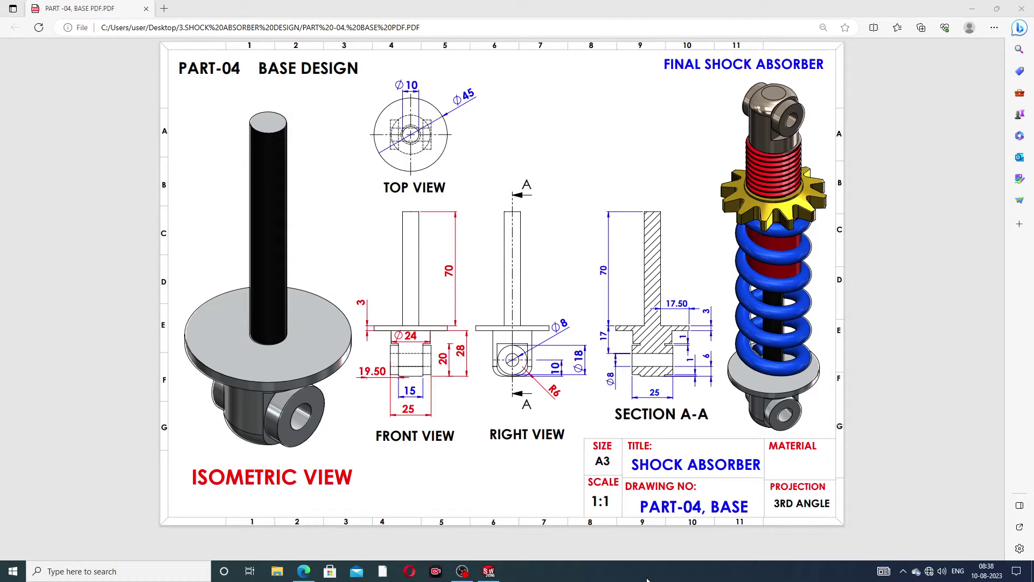
- Examine the PART-04 base drawing, switch to SOLIDWORKS and inspect the finished base model from different angles
mouse_move(860, 43)
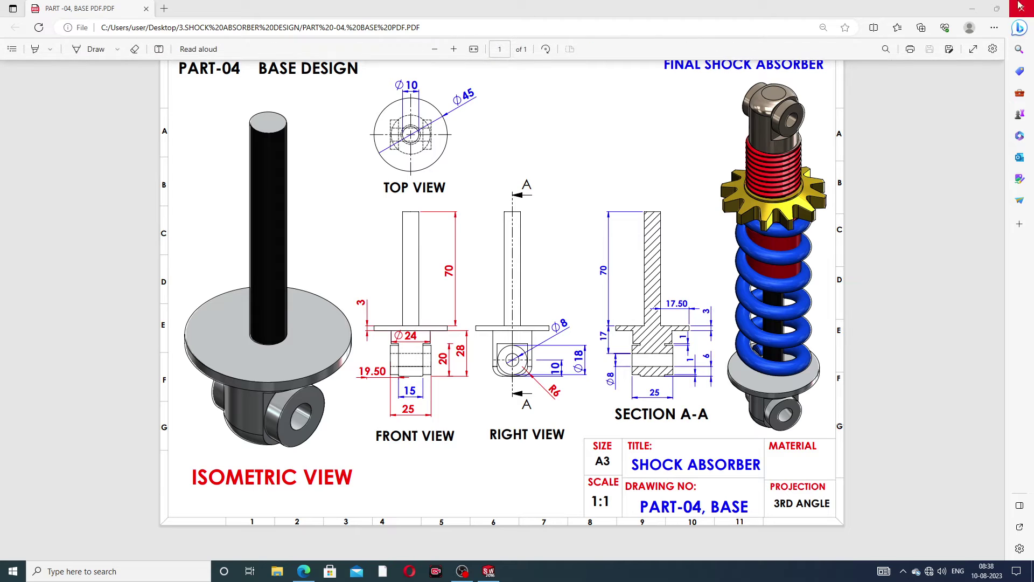
left_click(319, 95)
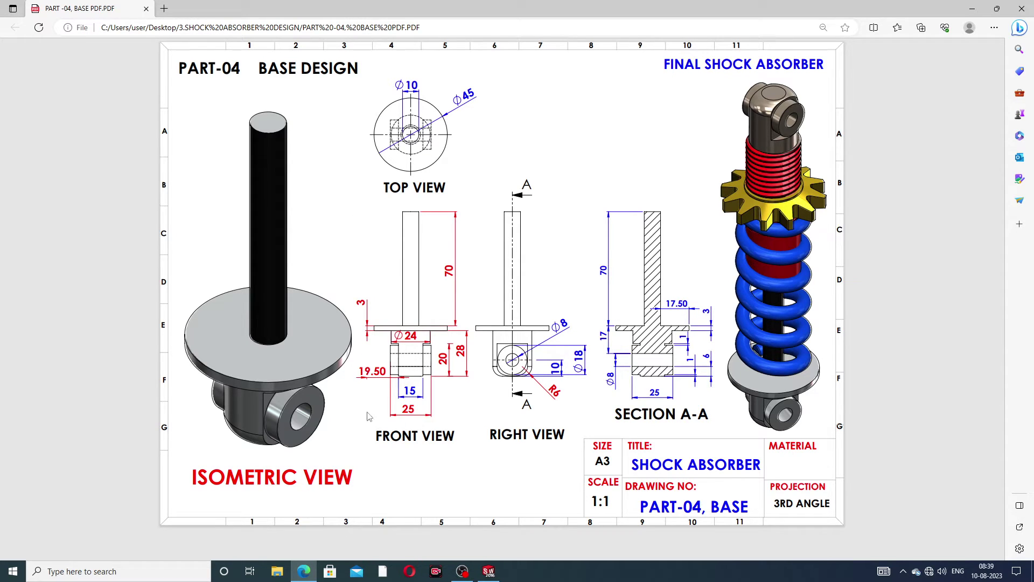
left_click(309, 576)
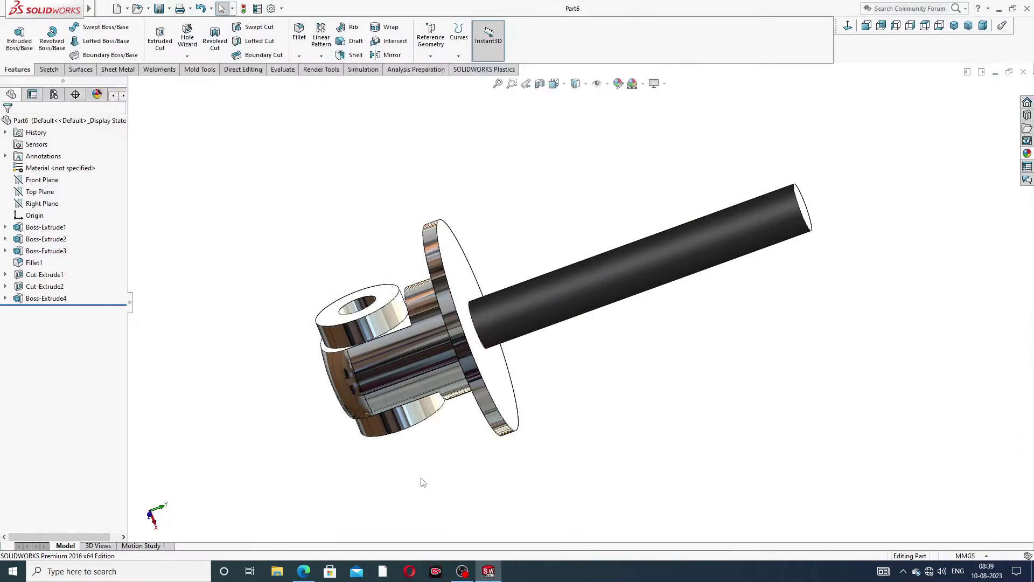
middle_click_drag(603, 220, 631, 217)
middle_click_drag(623, 273, 600, 325)
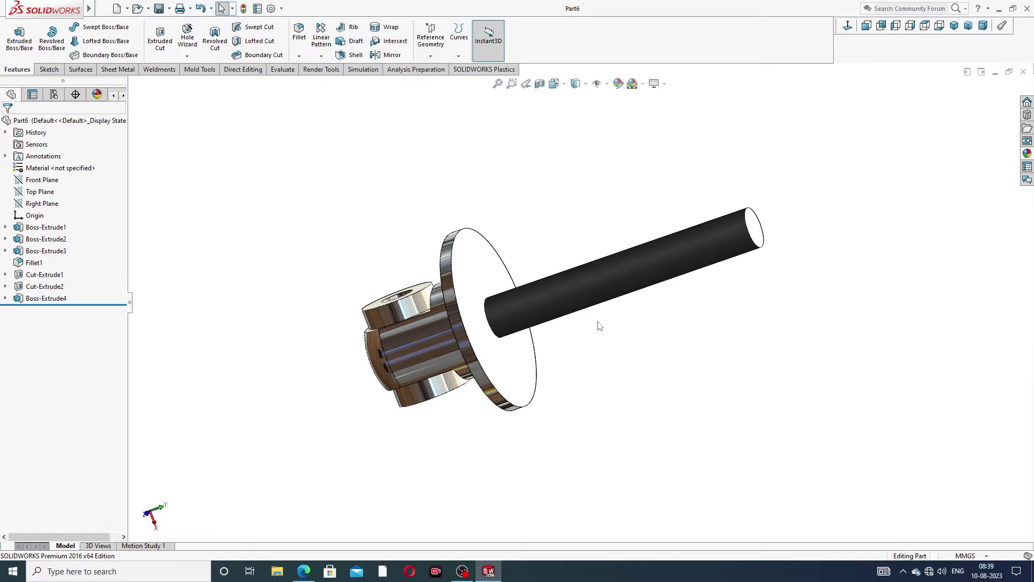
scroll(545, 347, "down", 1)
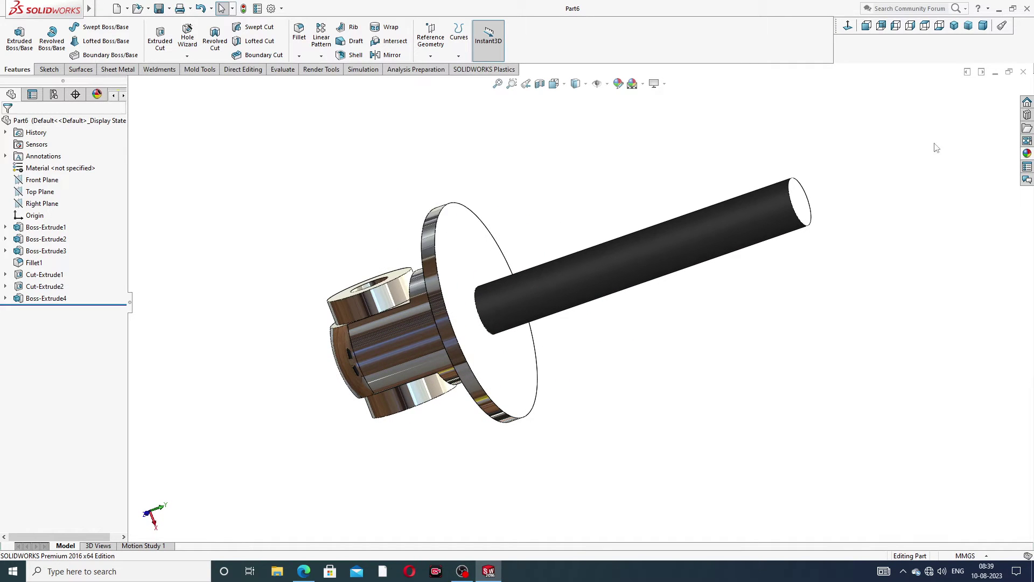
- Close the finished base model and create a new part document
left_click(1023, 72)
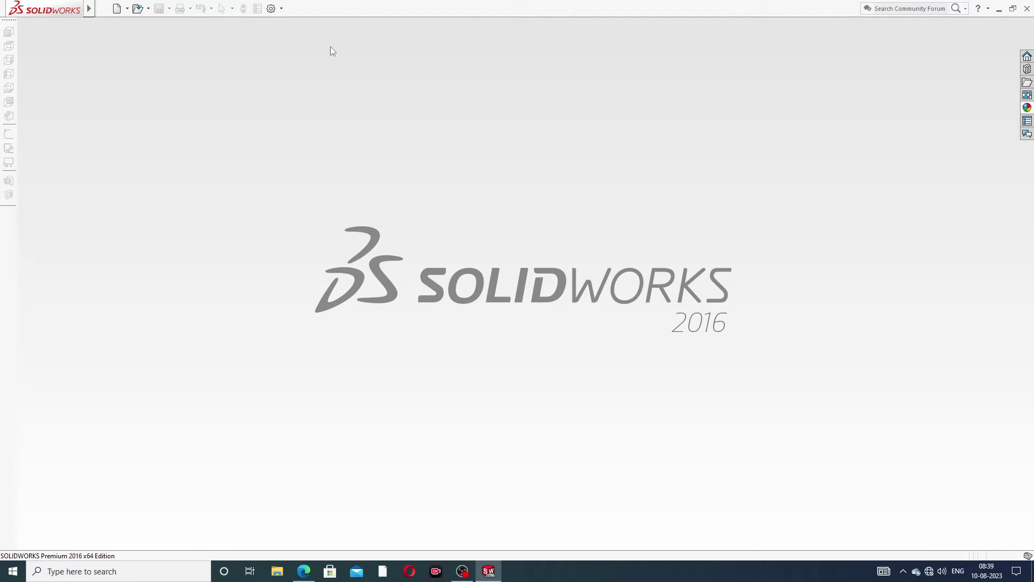
left_click(117, 8)
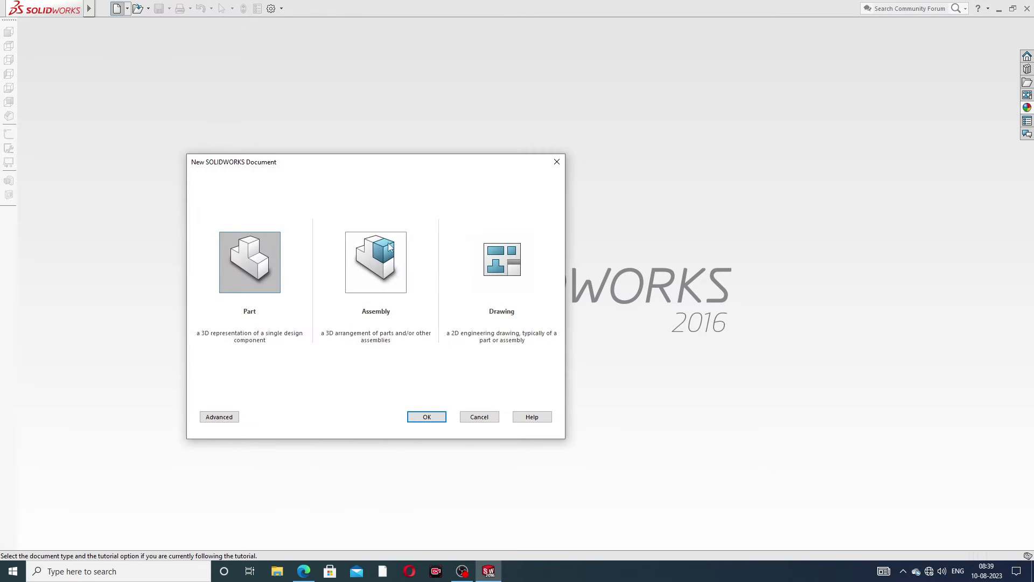
left_click(426, 419)
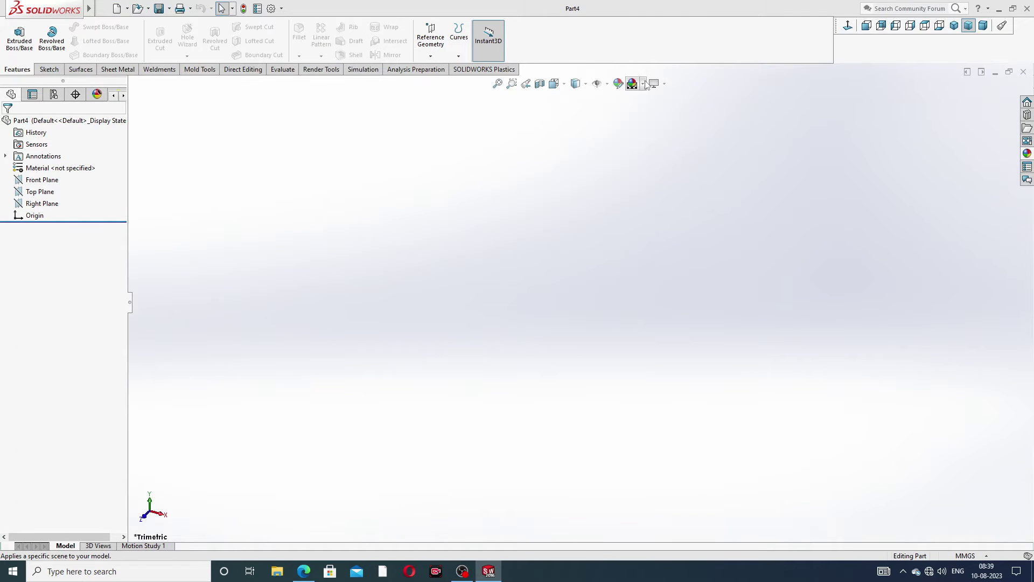
- Apply a plain white background scene and set both the shaded and wireframe image quality resolutions to their highest level
left_click(649, 84)
left_click(661, 31)
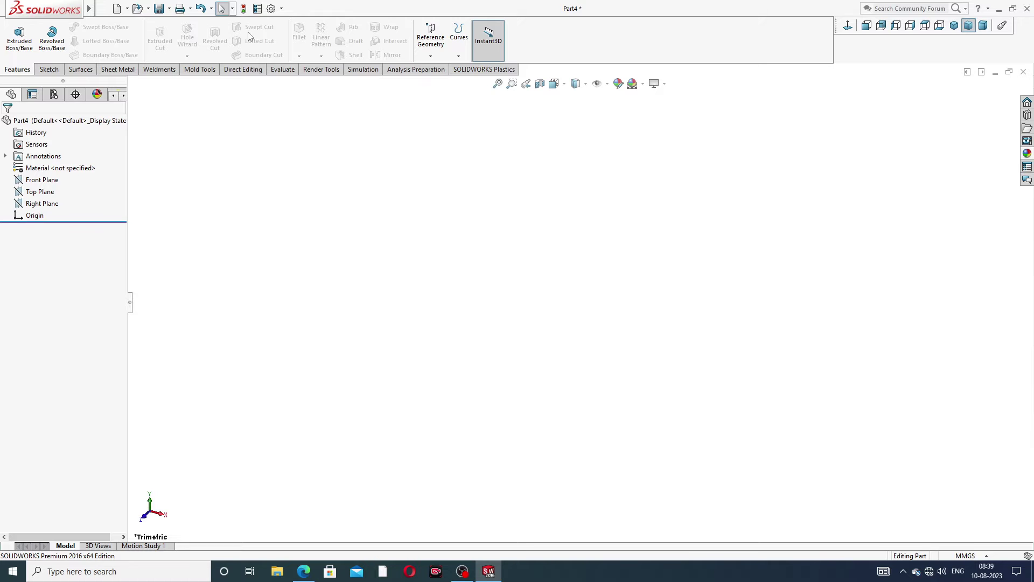
left_click(271, 10)
left_click(380, 103)
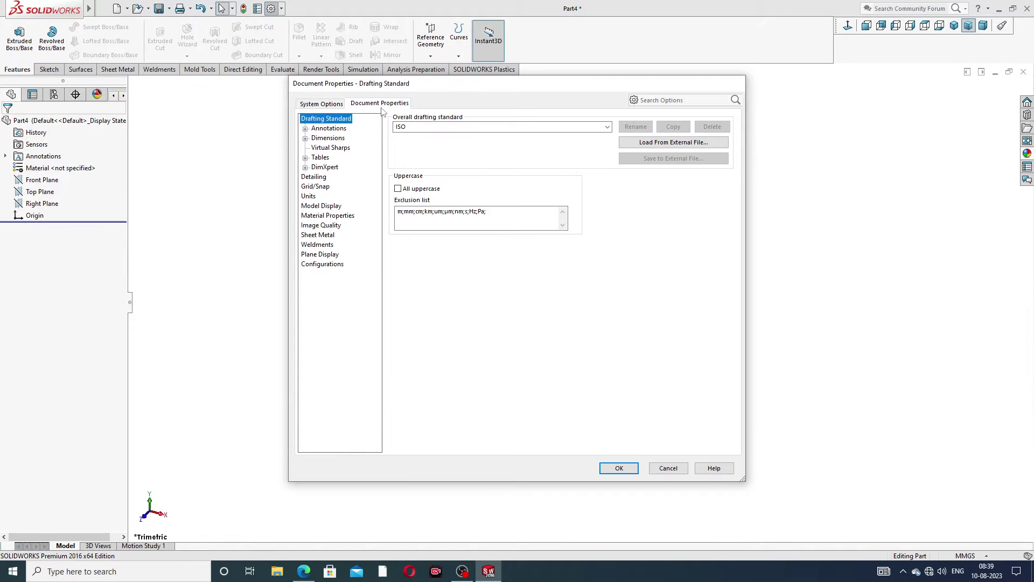
left_click(322, 225)
mouse_move(494, 135)
left_mouse_down()
mouse_move(483, 134)
mouse_move(594, 135)
left_mouse_up()
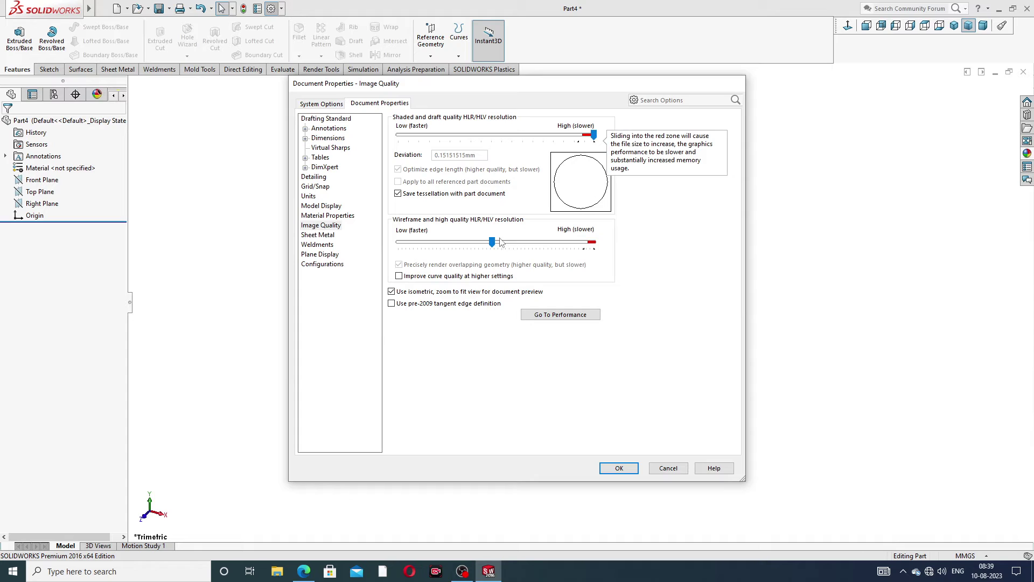
left_click_drag(493, 242, 593, 242)
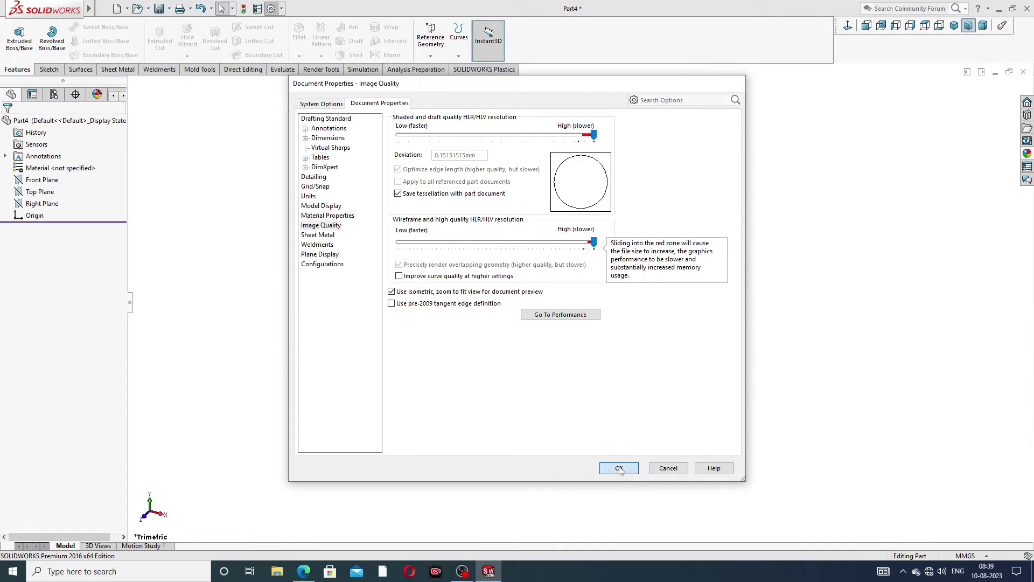
left_click(619, 468)
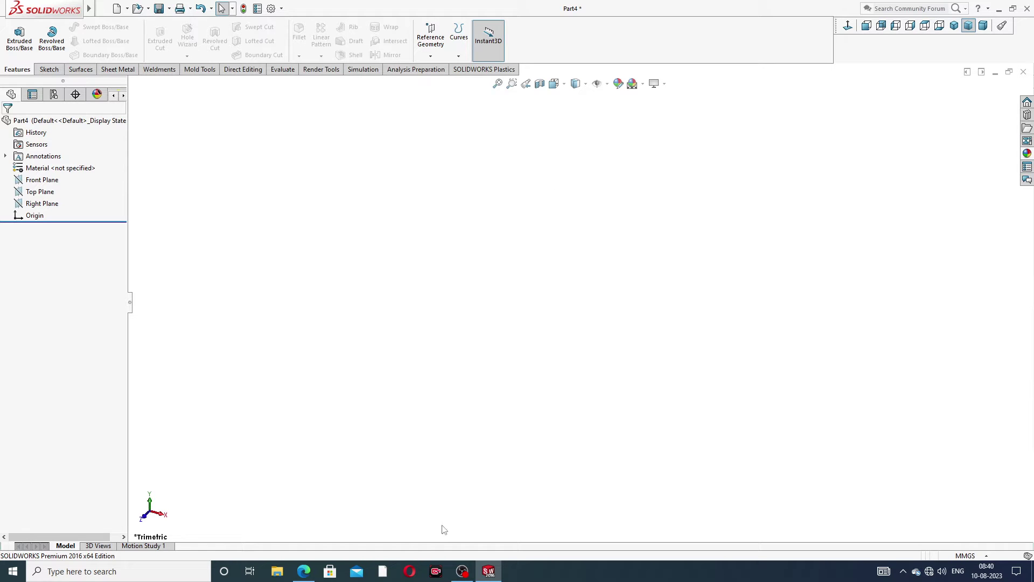
- Consult the base drawing and sketch a circle about 93 mm in diameter on the Top Plane, centred on the origin
left_click(304, 570)
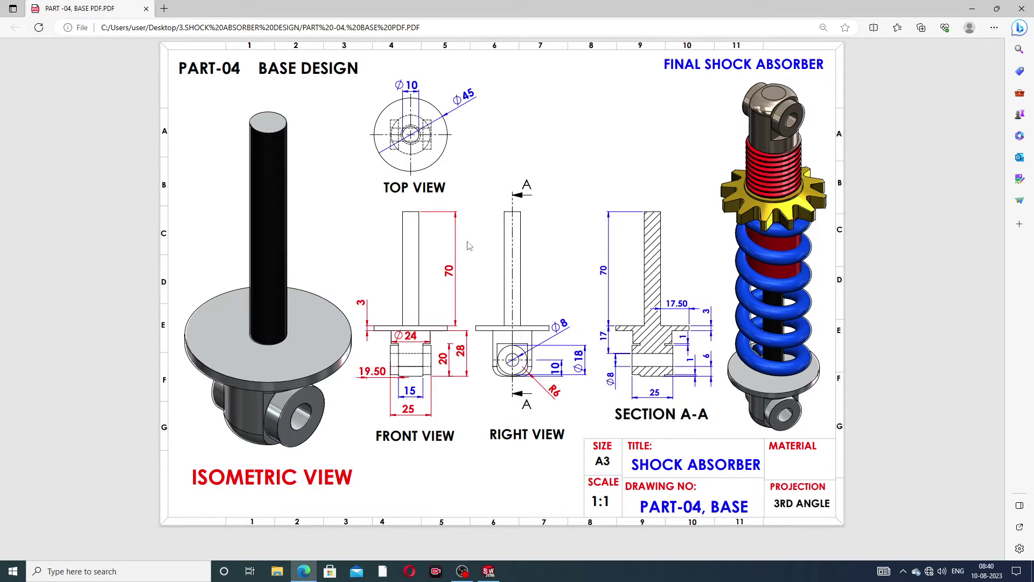
left_click(305, 571)
left_click(43, 194)
left_click(44, 194)
left_click(56, 201)
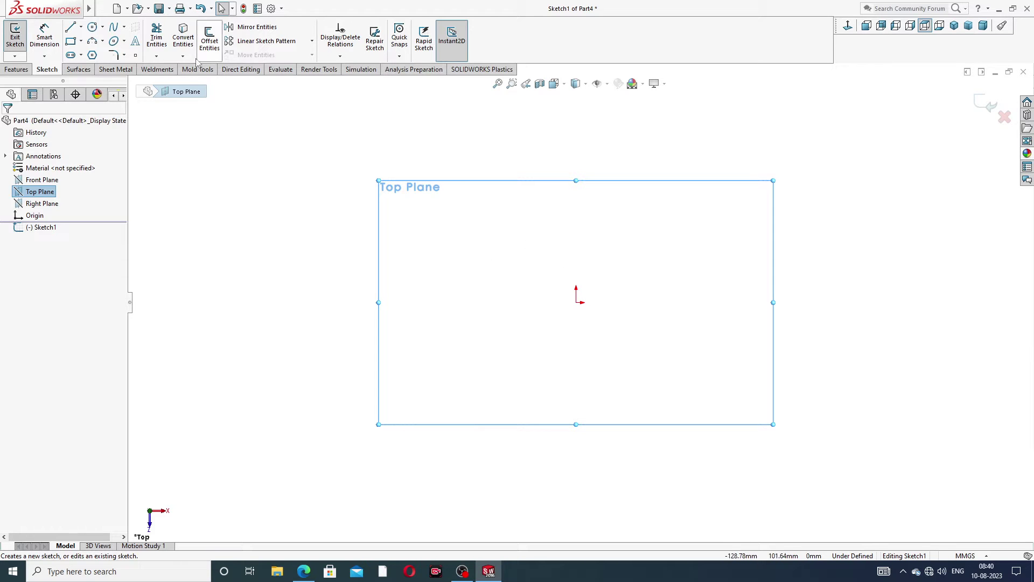
left_click(92, 27)
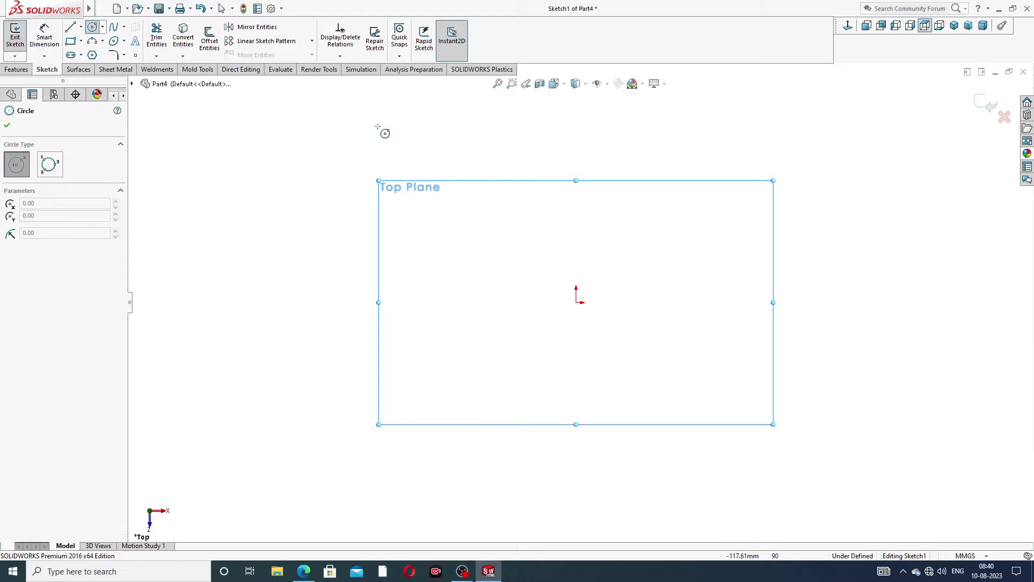
left_click(577, 302)
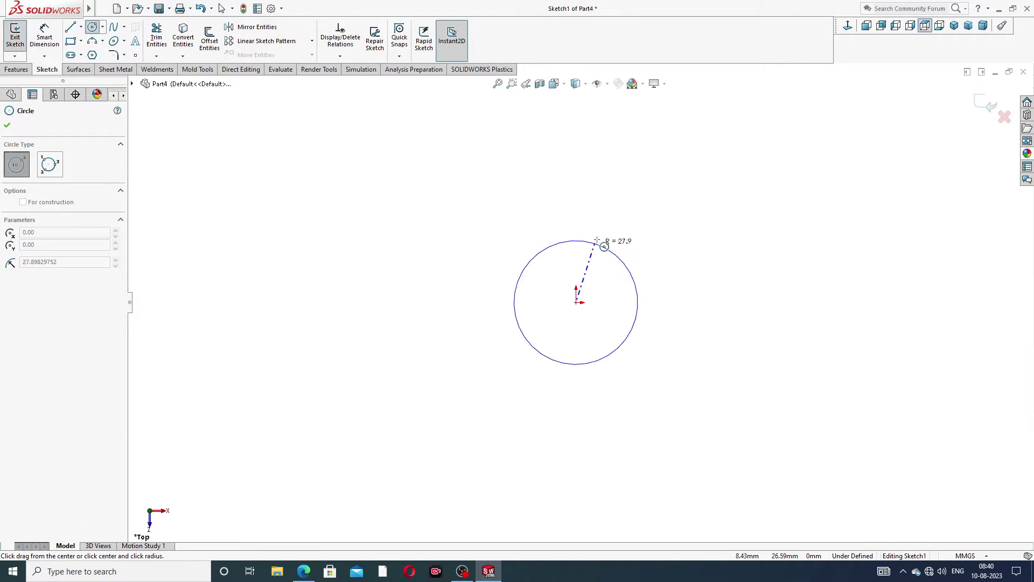
left_click(614, 206)
right_click(665, 186)
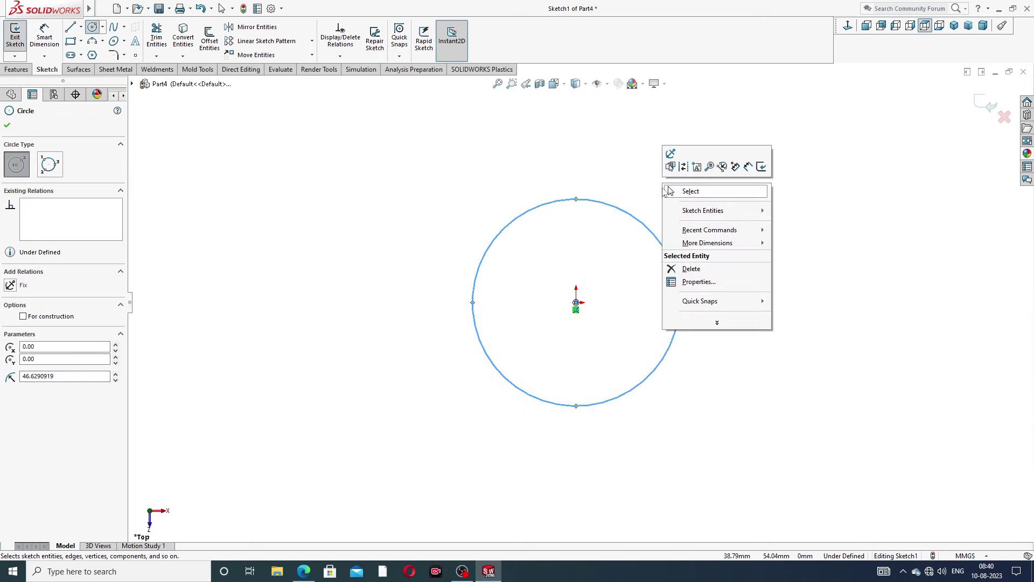
left_click(717, 195)
- Dimension the circle's diameter at 45 mm
key("d")
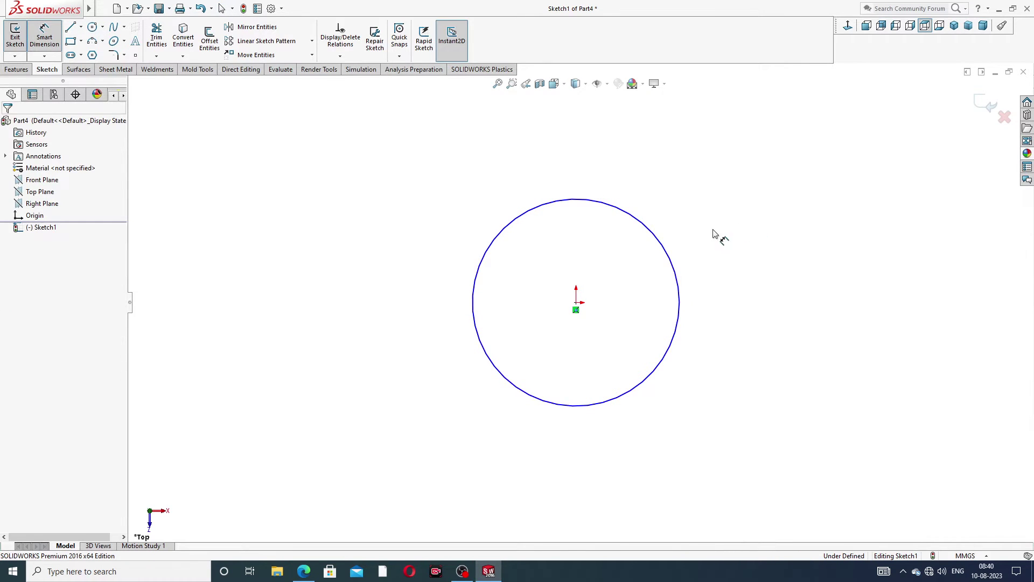
left_click(653, 237)
left_click(703, 178)
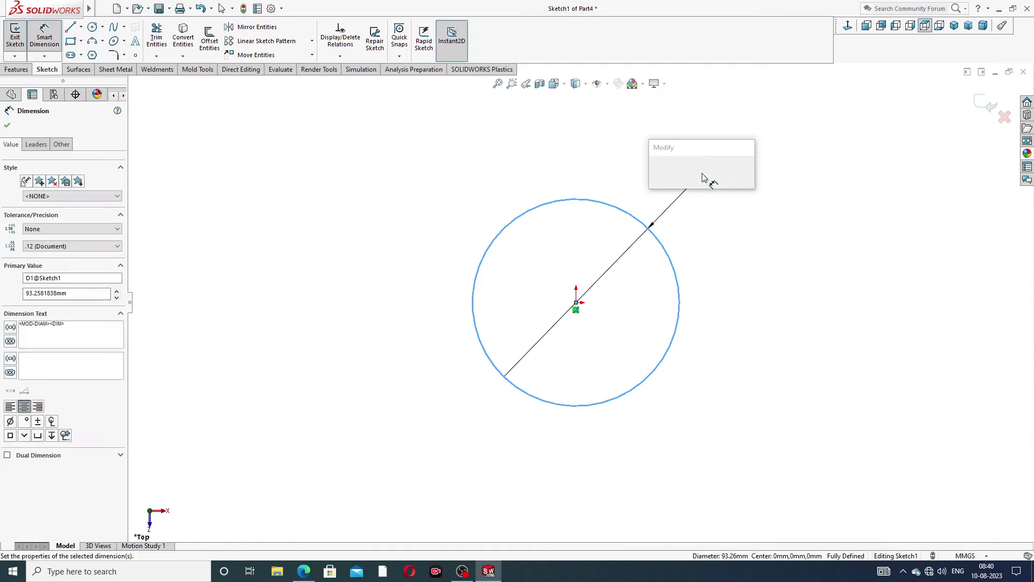
type("45")
key("Return")
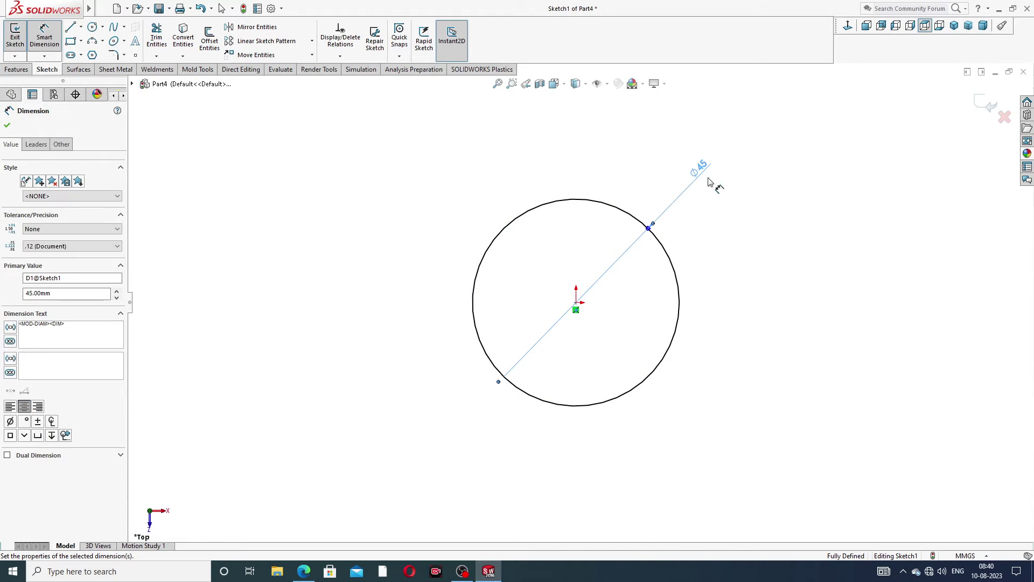
left_click(869, 371)
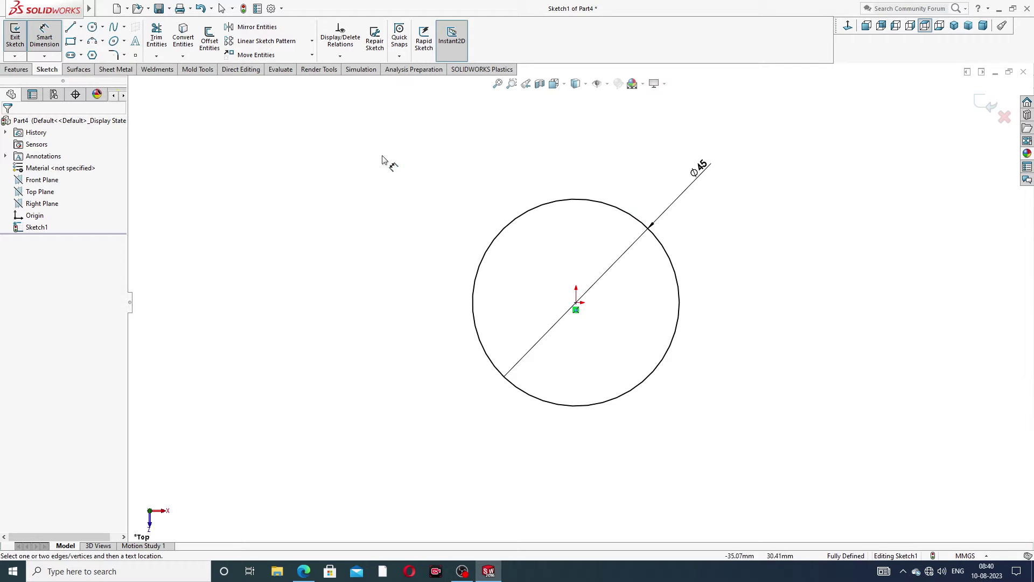
right_click(364, 161)
left_click(384, 157)
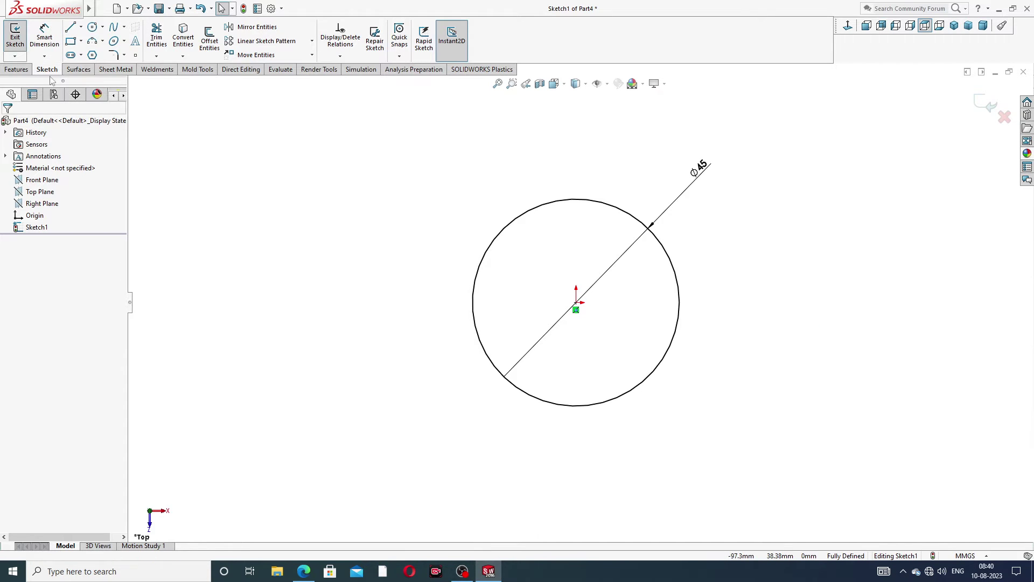
- Extrude the 45 mm circle upward with a blind depth of 3 mm, checking the thickness against the base drawing
left_click(16, 69)
left_click(19, 38)
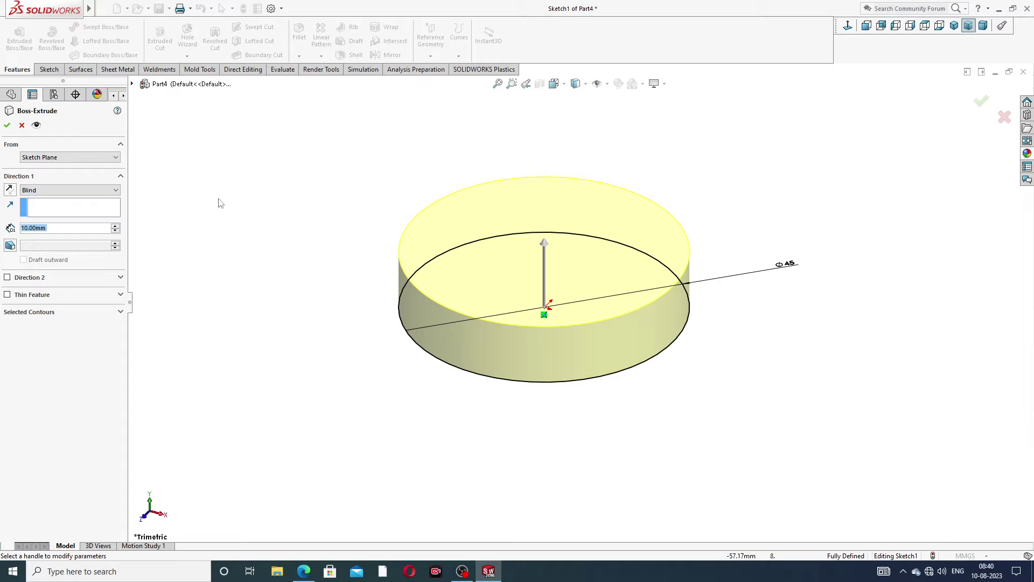
type("3")
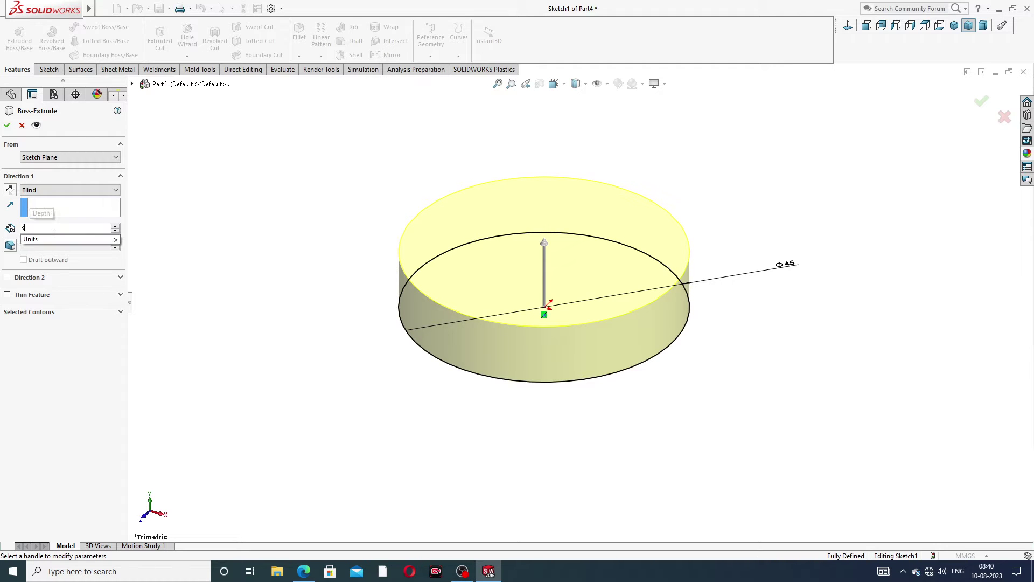
key("Return")
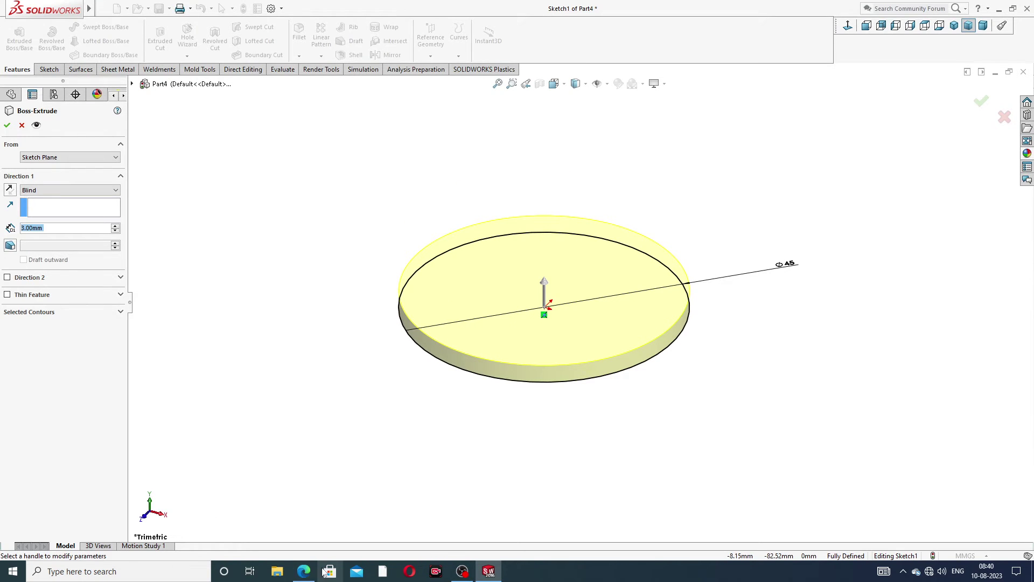
left_click(304, 570)
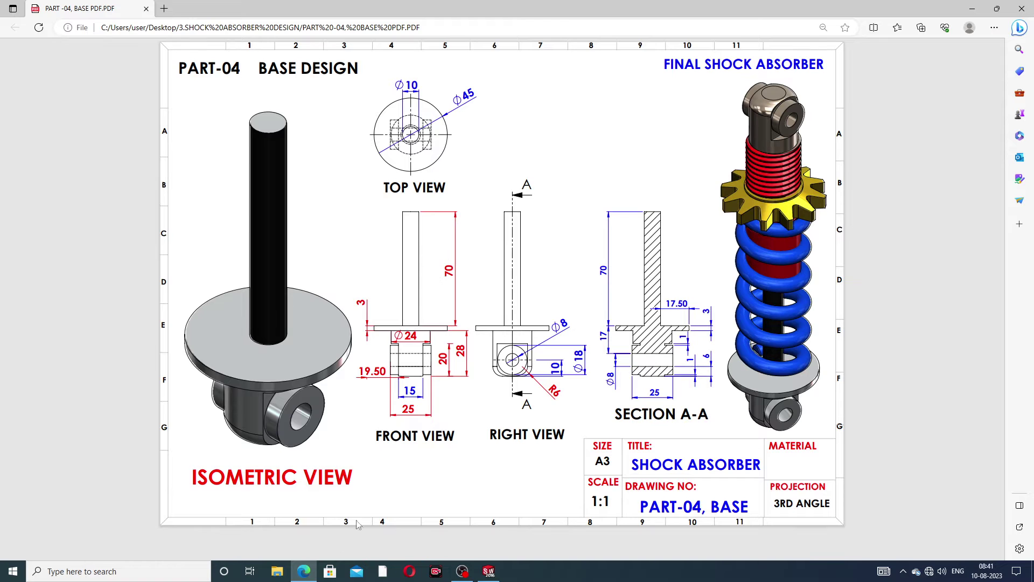
left_click(489, 571)
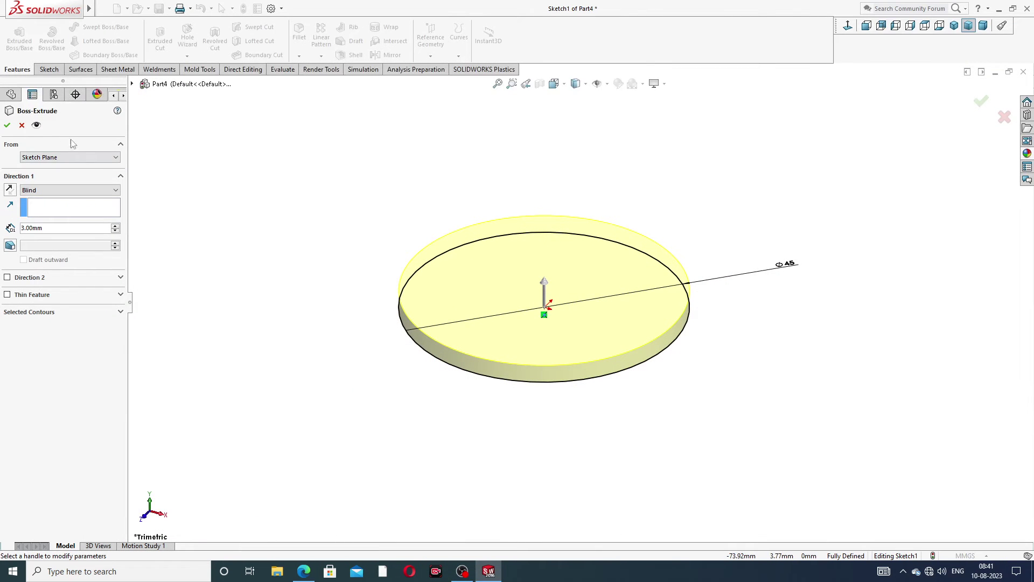
left_click(8, 126)
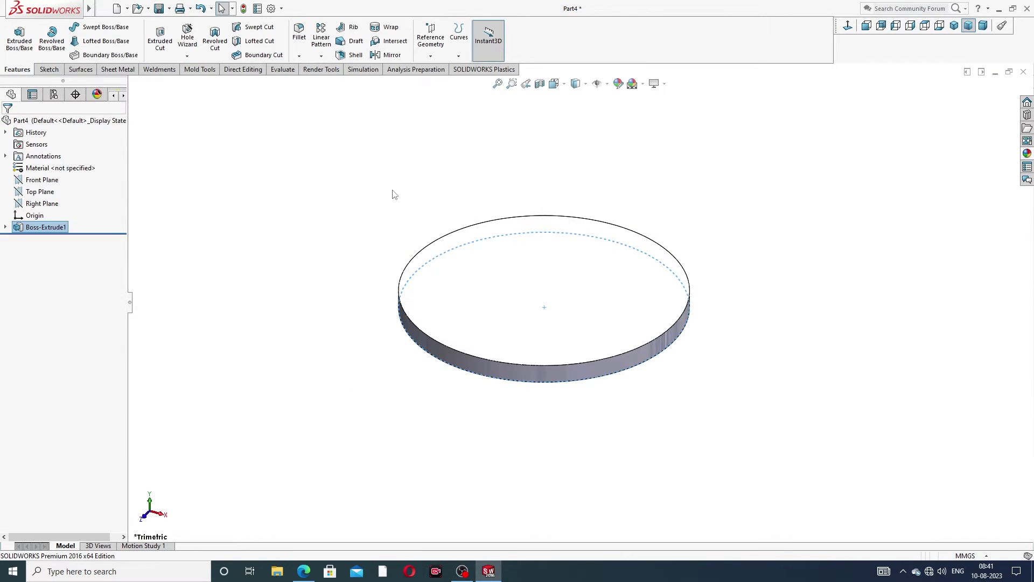
- Sketch a circle about 19 mm in diameter on the disc's upper face, centred on the origin
mouse_move(596, 337)
middle_mouse_down()
mouse_move(613, 263)
mouse_move(600, 330)
middle_mouse_up()
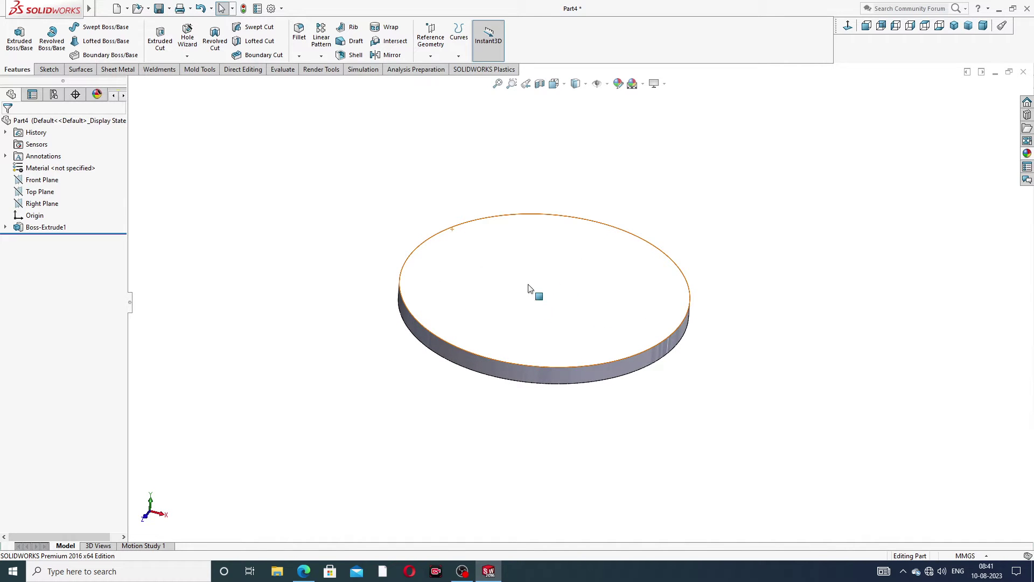
left_click(563, 292)
left_click(606, 257)
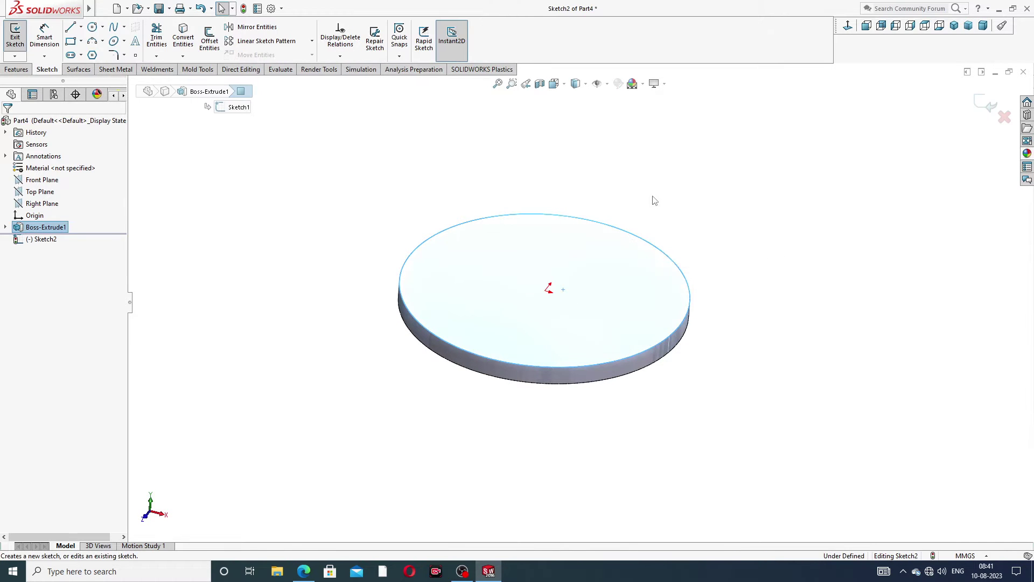
left_click(92, 27)
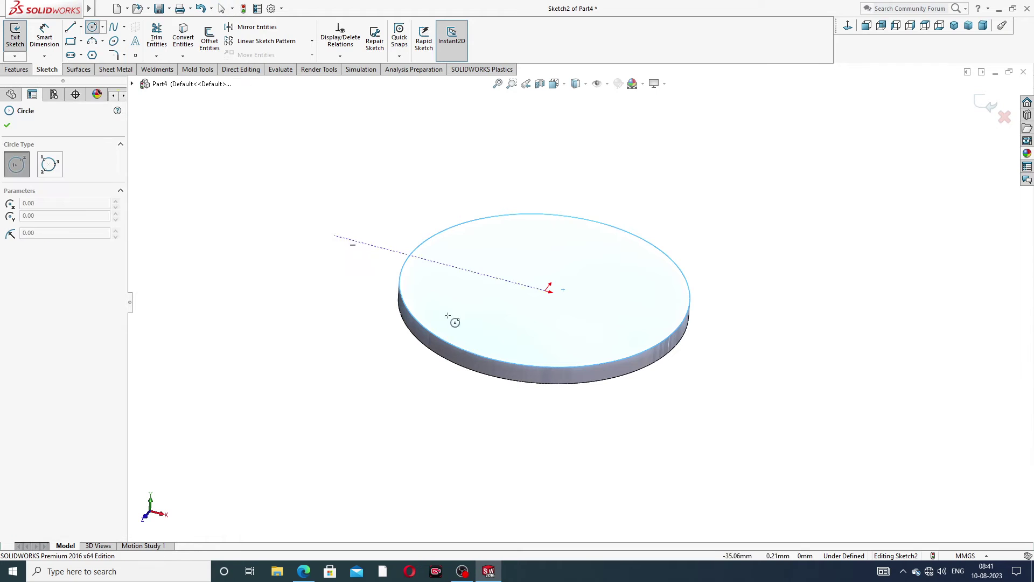
left_click(547, 290)
left_click(548, 259)
right_click(602, 239)
left_click(606, 243)
- Dimension the diameter of the circle on the disc's upper face at 10 mm
left_click(44, 35)
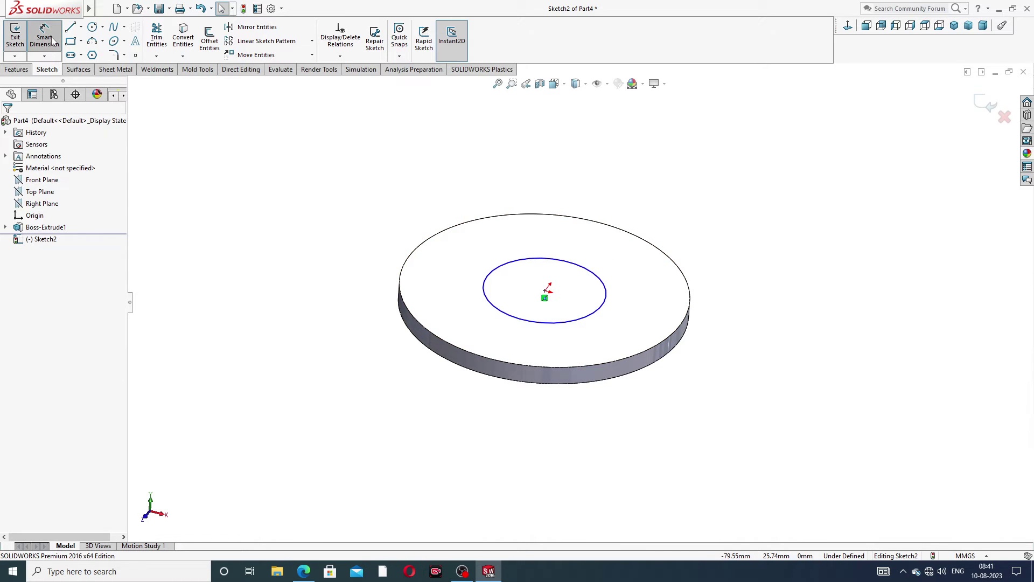
left_click(538, 258)
left_click(606, 207)
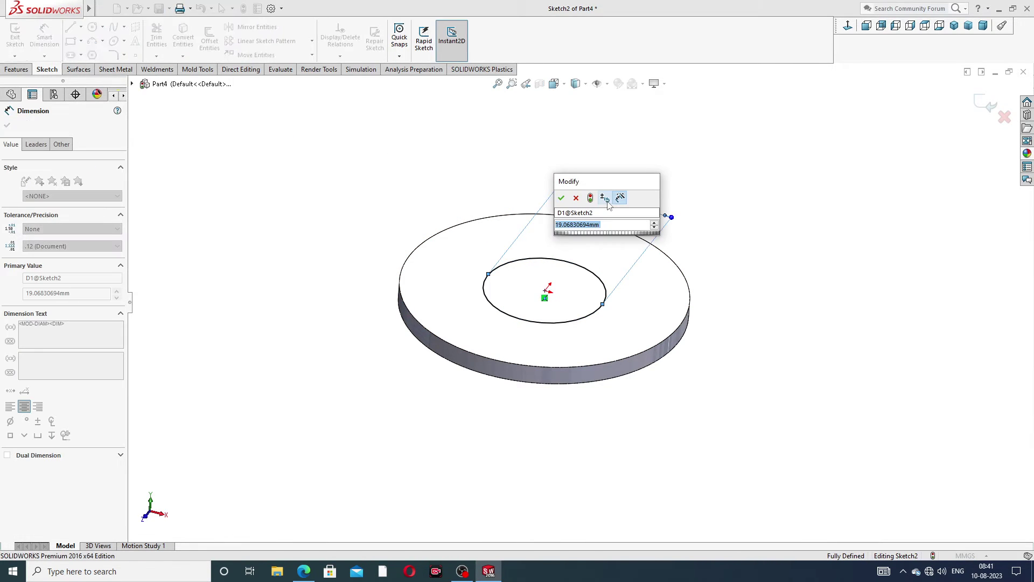
key("Return")
left_click(523, 161)
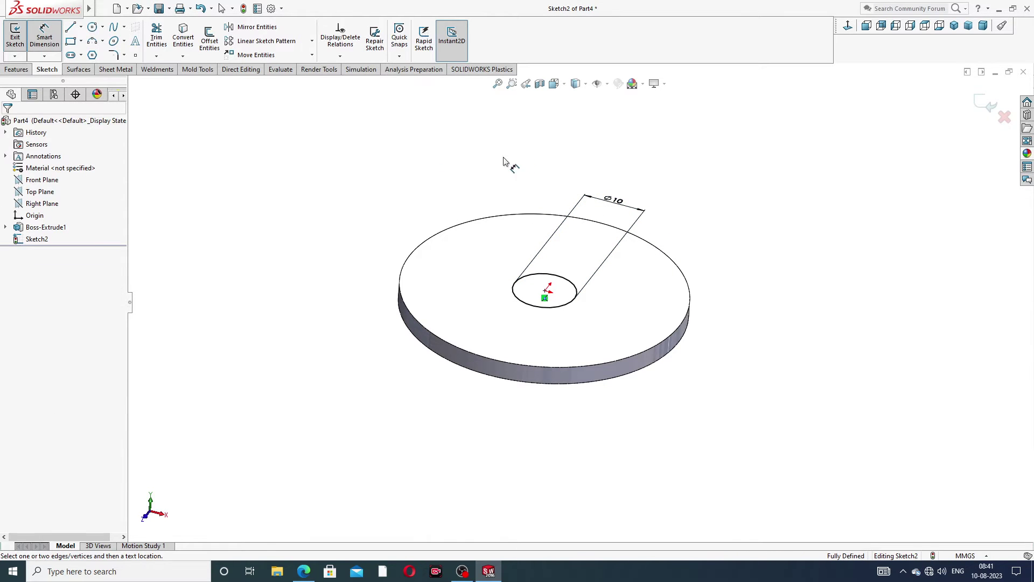
- Extrude the 10 mm circle upward from the disc's face with a blind depth of 70 mm
right_click(263, 160)
left_click(283, 160)
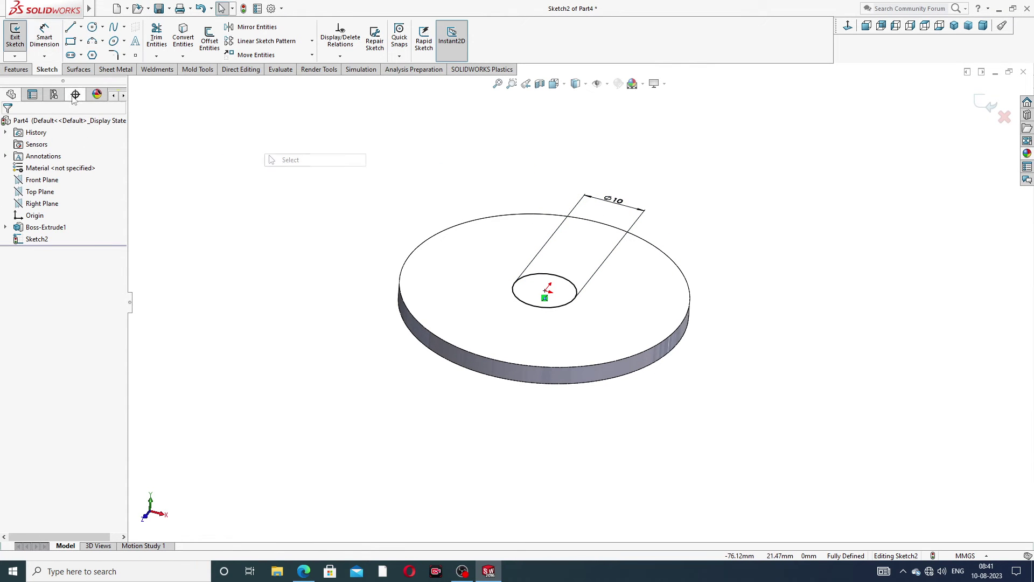
left_click(16, 69)
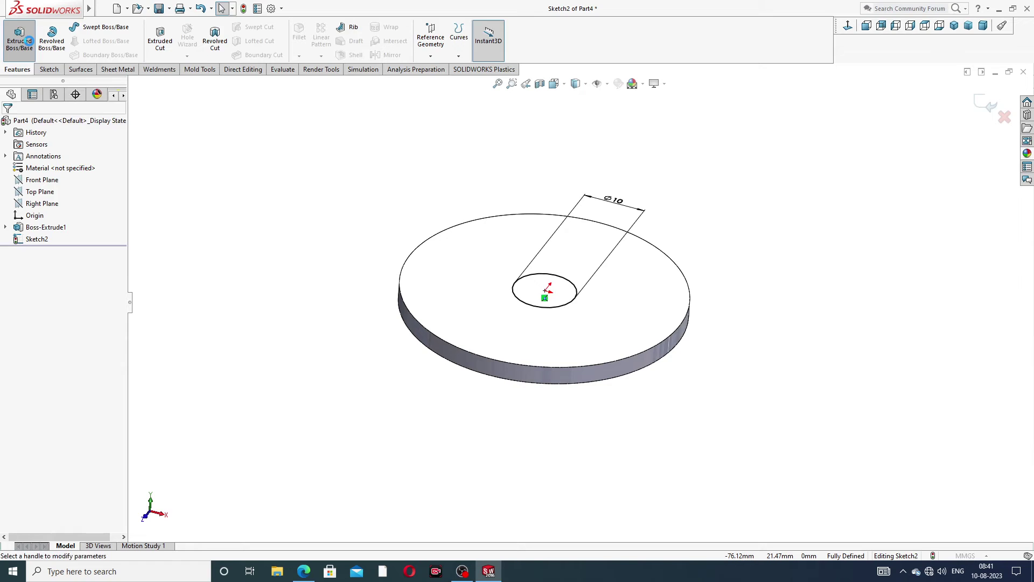
left_click(20, 38)
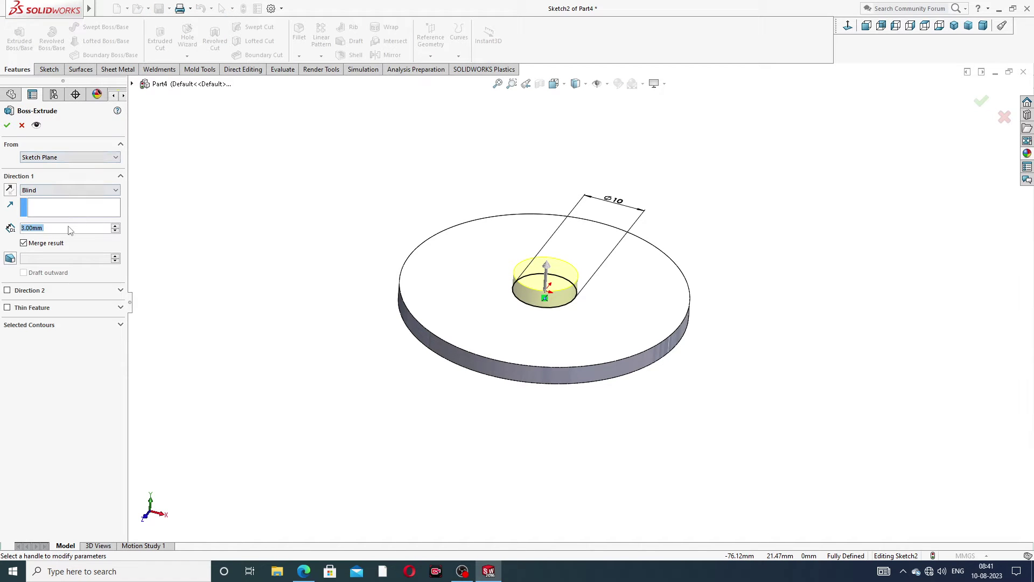
type("70")
key("Return")
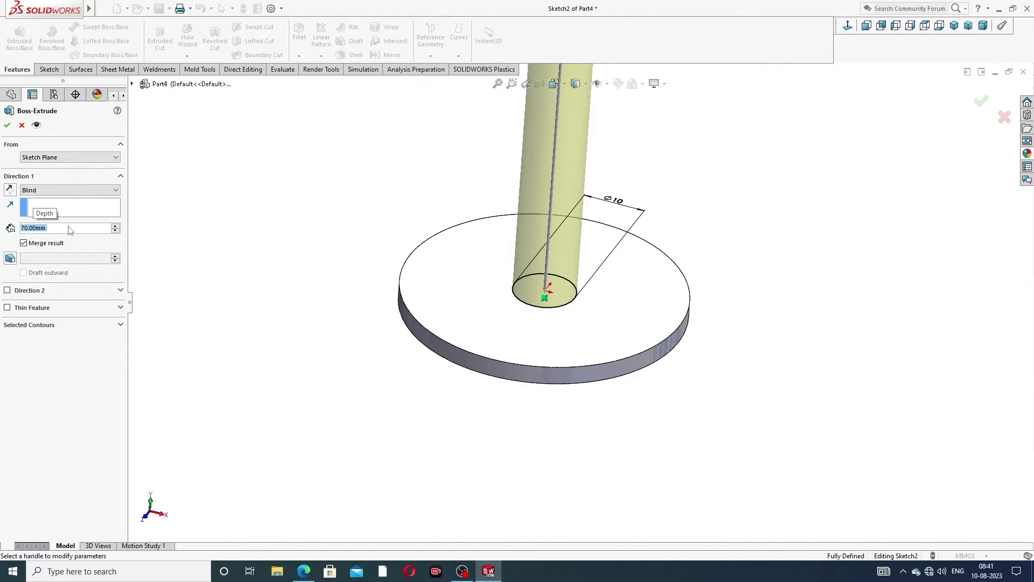
scroll(575, 162, "up", 4)
middle_click_drag(583, 169, 641, 179)
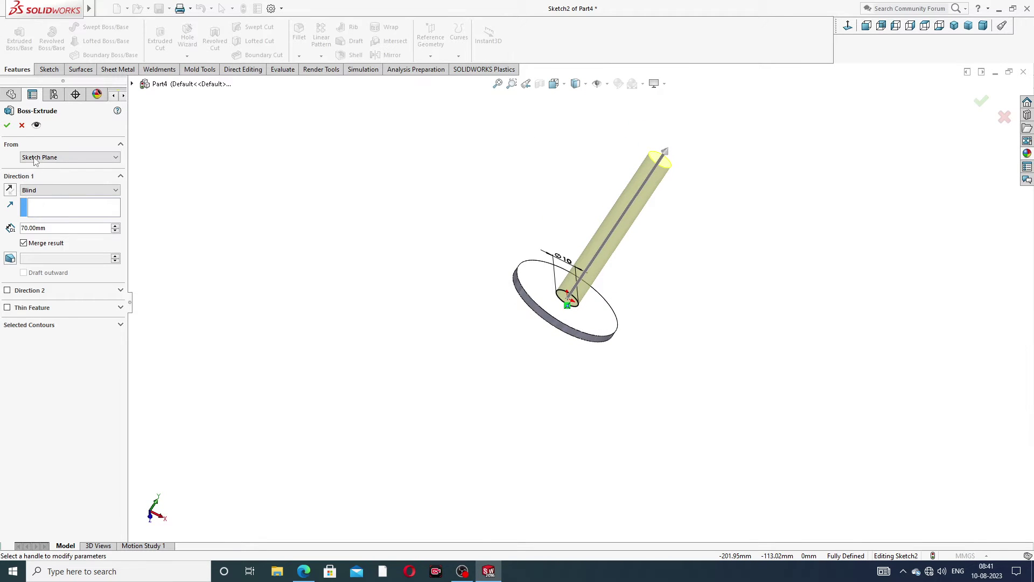
left_click(7, 125)
- Sketch a circle about 26 mm in diameter on the disc's underside, centred on the origin
middle_click_drag(723, 257, 780, 199)
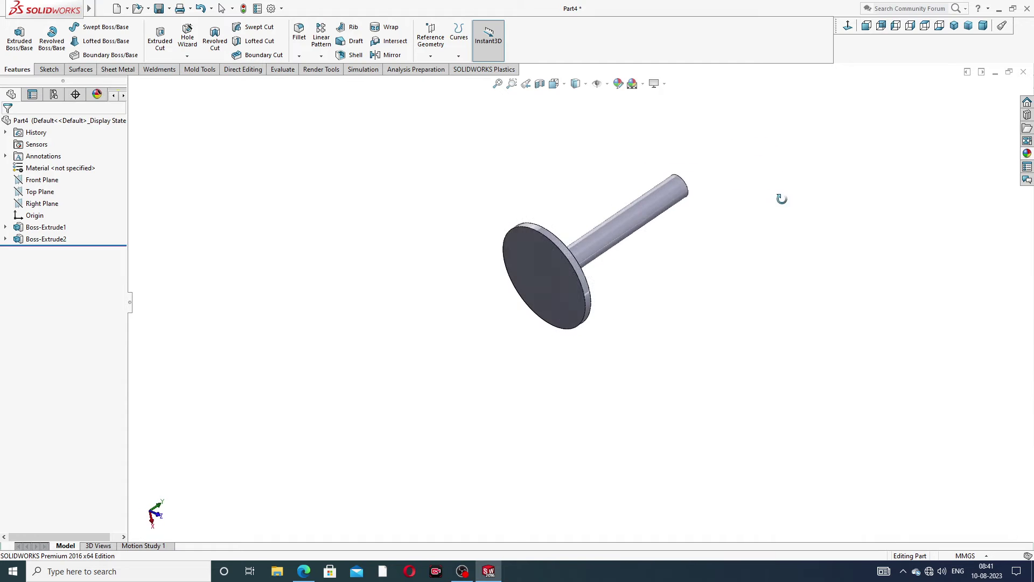
left_click(550, 261)
left_click(592, 215)
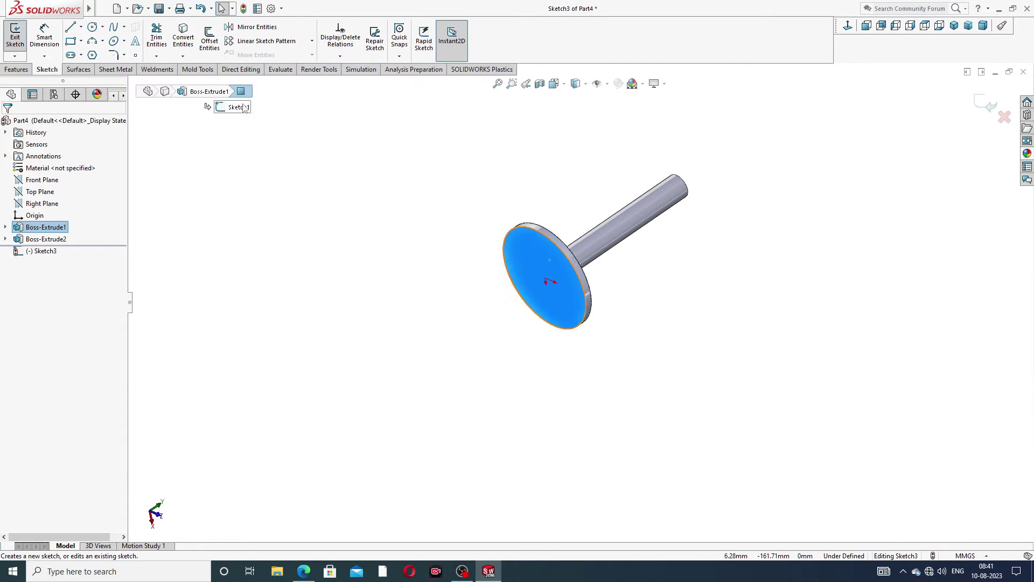
left_click(92, 28)
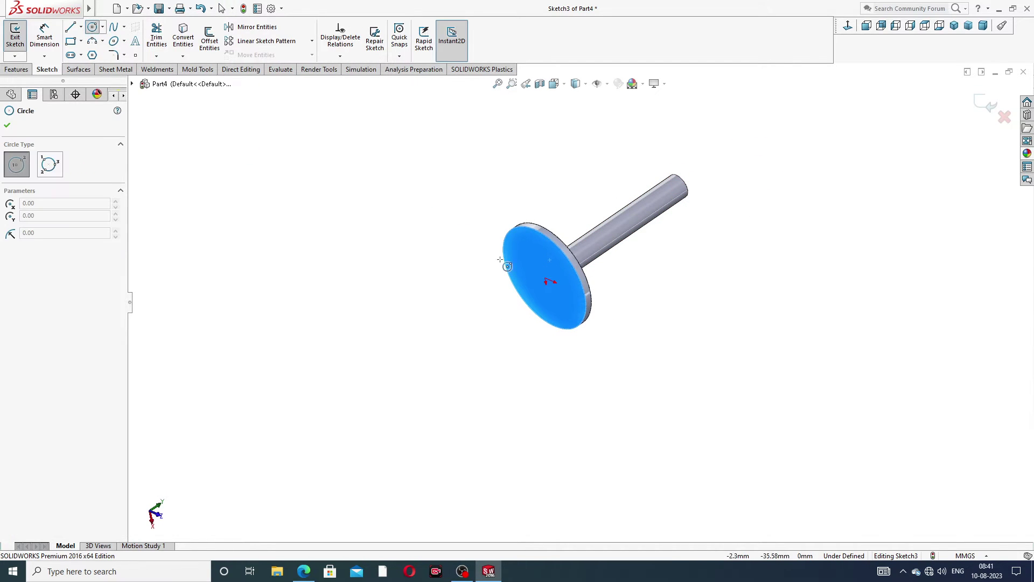
left_click(545, 278)
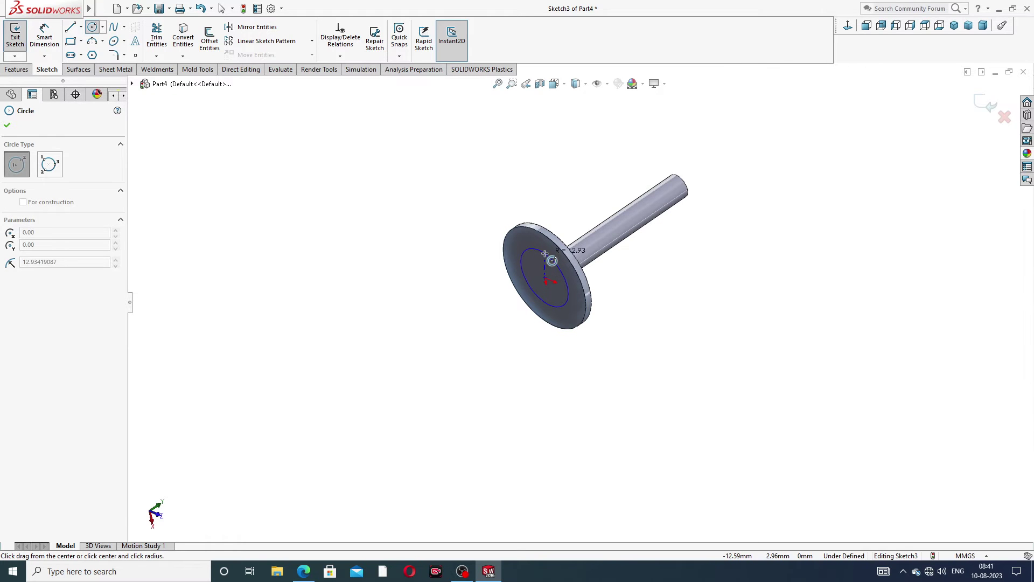
left_click(567, 288)
right_click(557, 209)
left_click(572, 212)
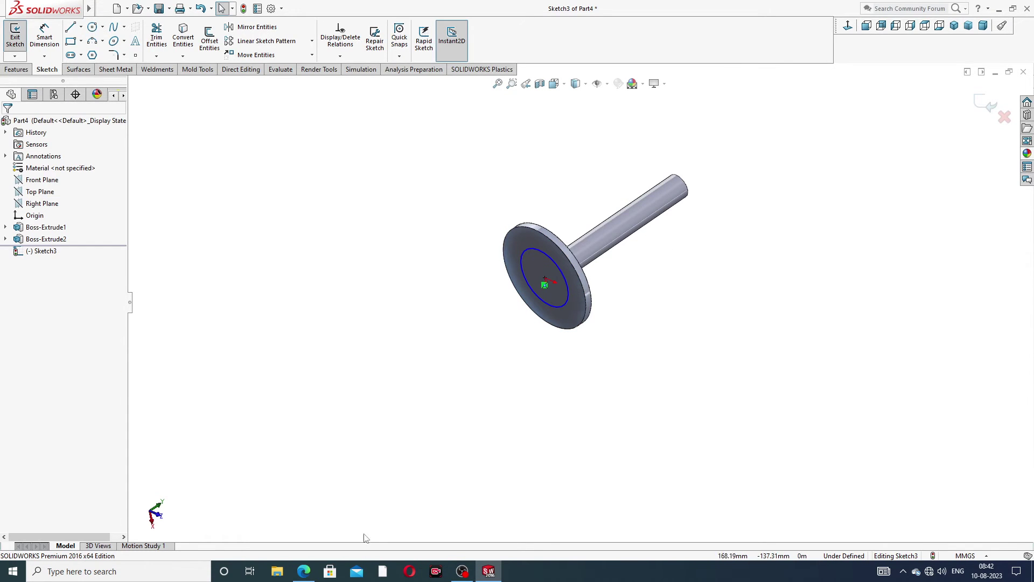
- Check the base drawing and dimension the diameter of the circle on the disc's underside at 24 mm
left_click(304, 571)
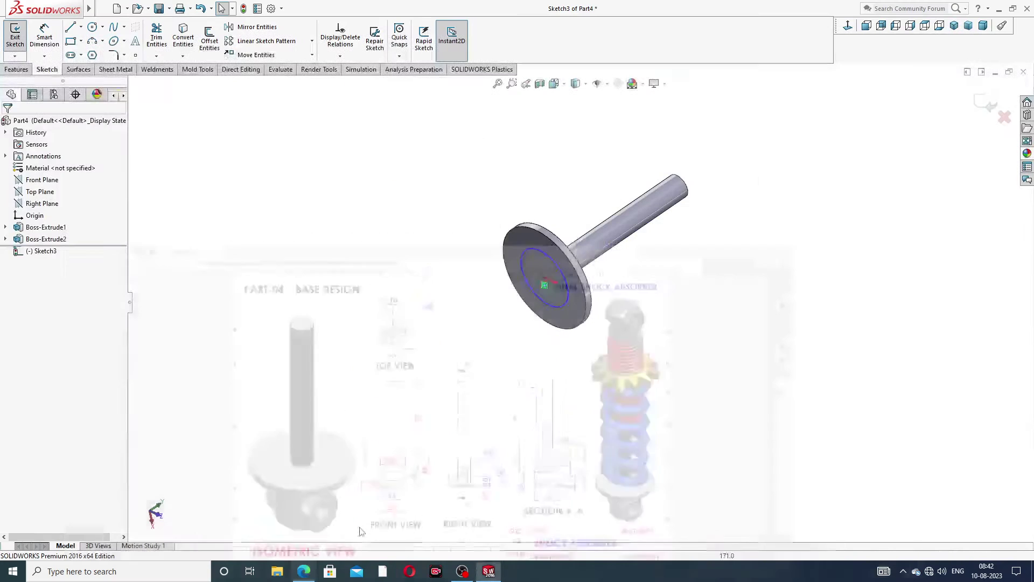
left_click(44, 36)
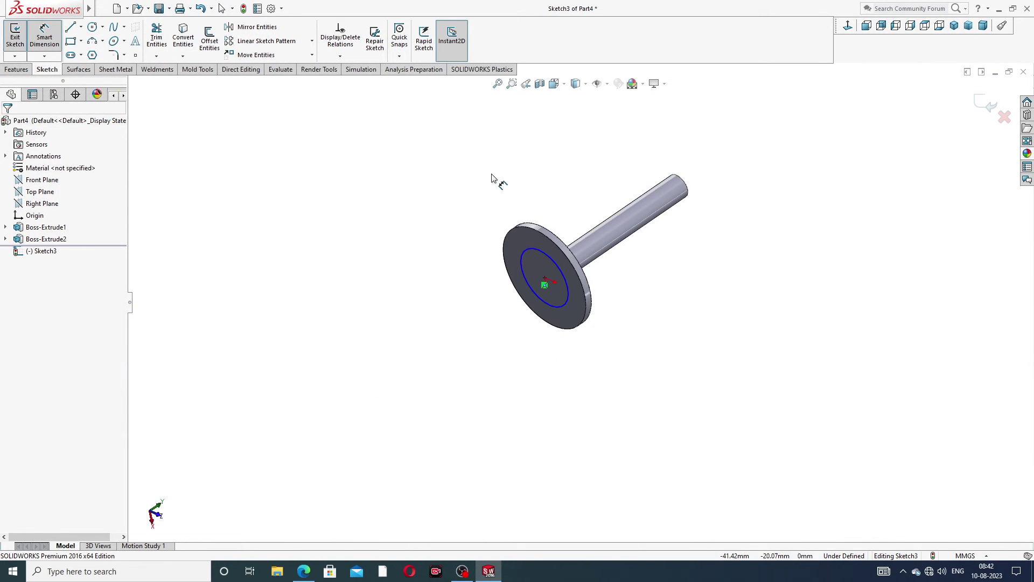
left_click(532, 249)
left_click(541, 208)
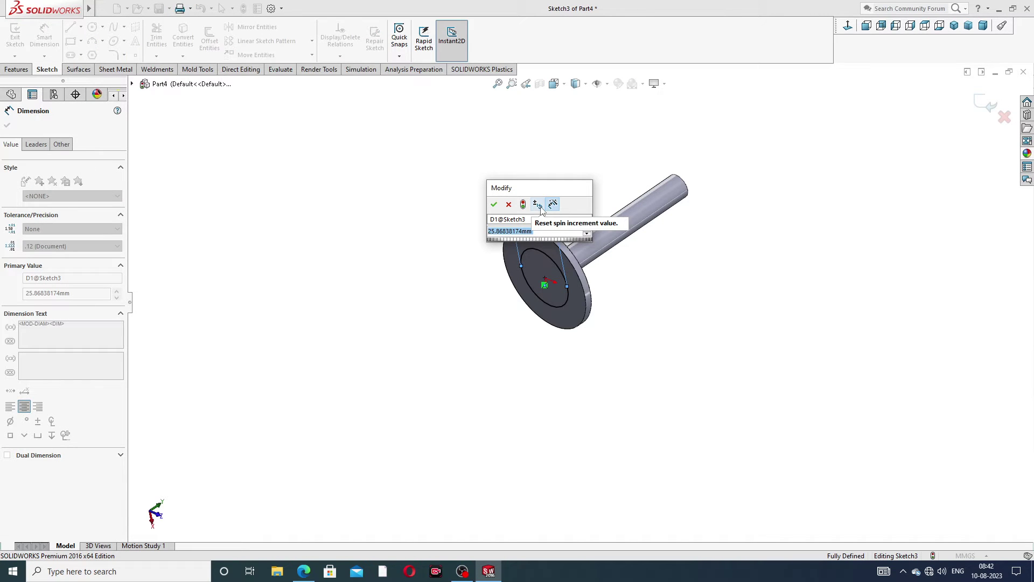
type("24")
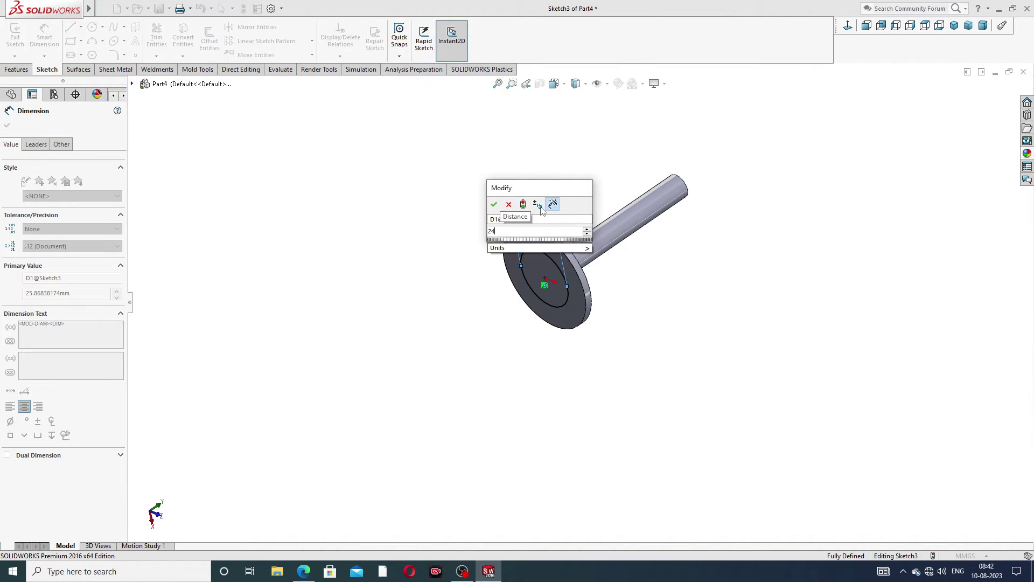
key("Return")
left_click(341, 184)
right_click(342, 184)
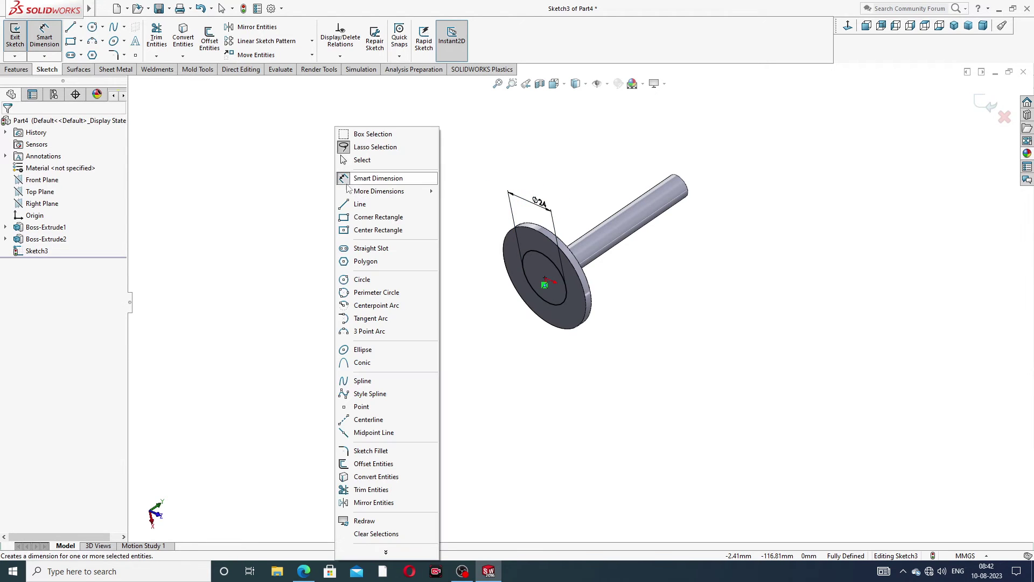
left_click(362, 160)
- Extrude the 24 mm circle away from the disc with a blind depth of 28 mm
left_click(17, 69)
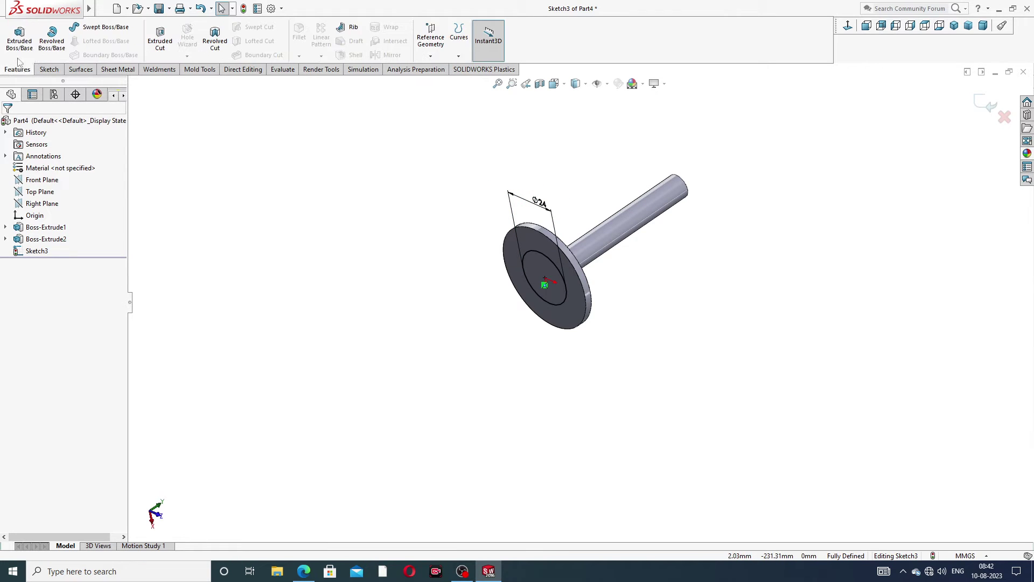
left_click(19, 38)
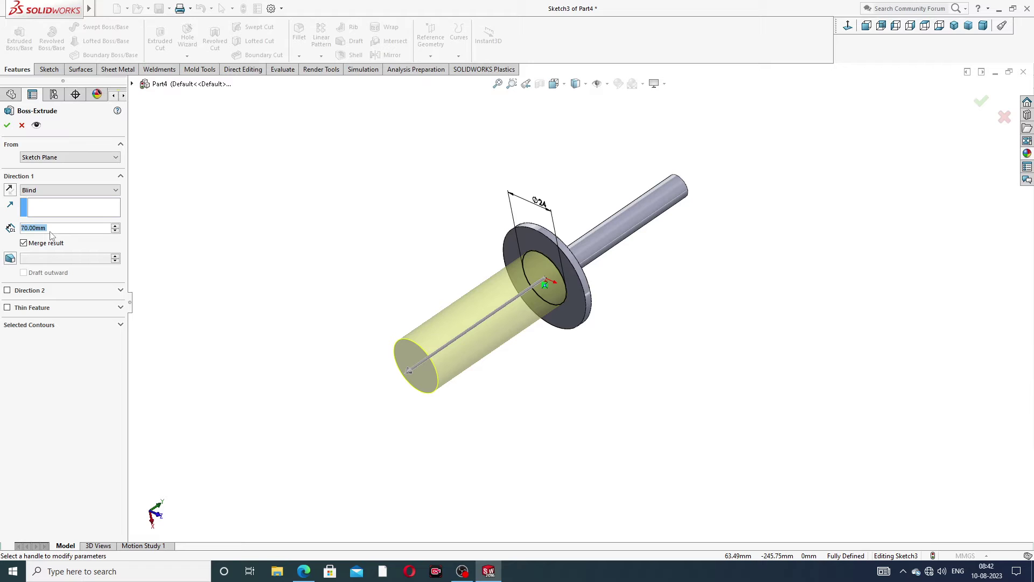
key("BackSpace")
type("28")
key("Return")
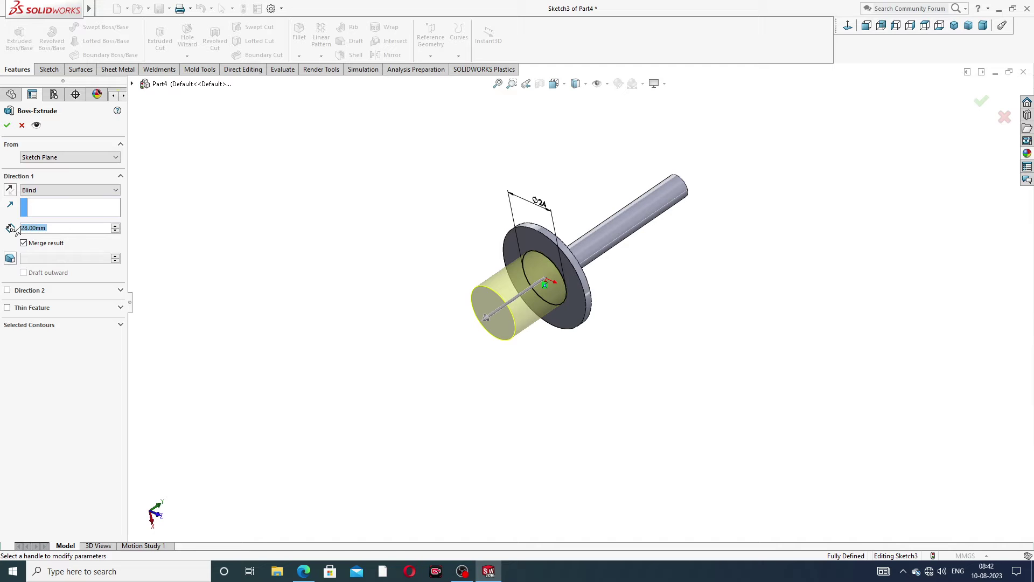
left_click(7, 127)
- Round the outer end edge of the 24 mm boss with a symmetric 6 mm fillet
middle_click_drag(529, 334, 505, 311)
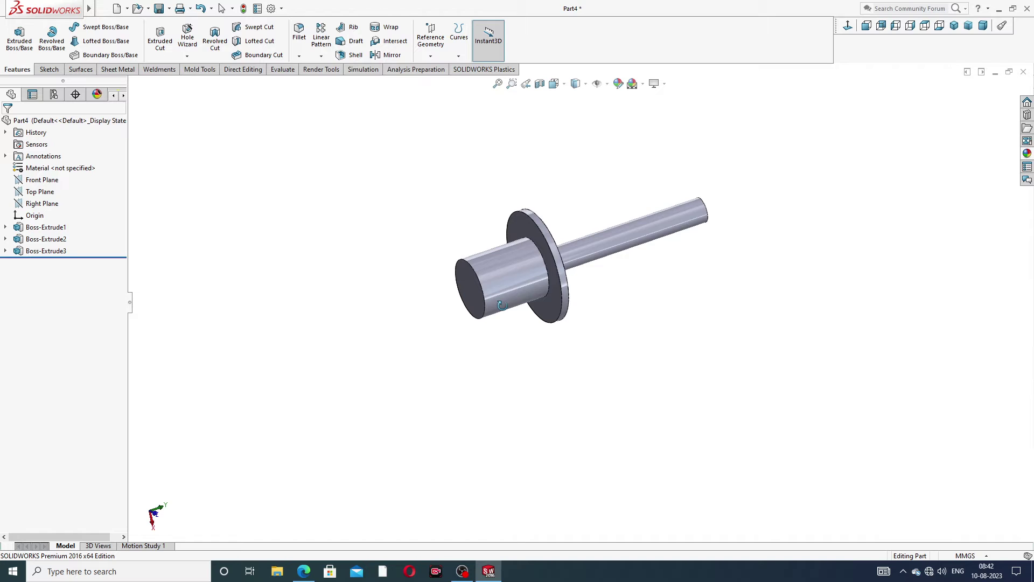
left_click(300, 37)
type("6")
key("Return")
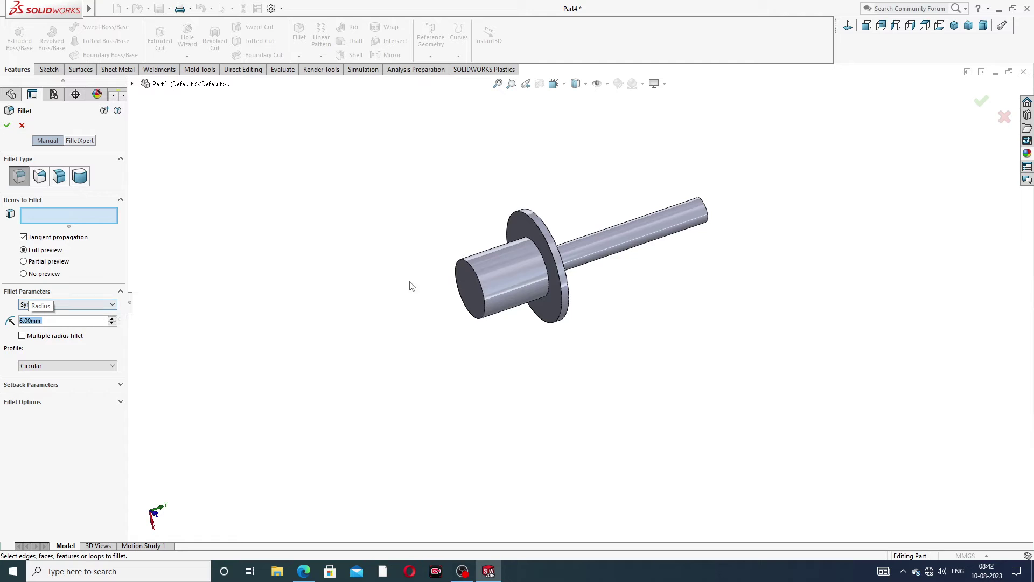
left_click(470, 269)
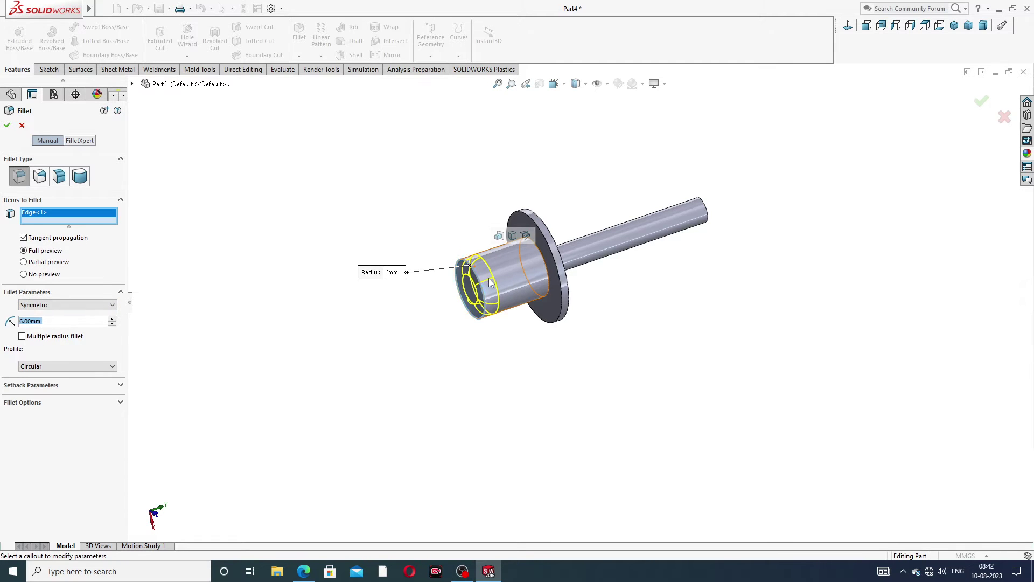
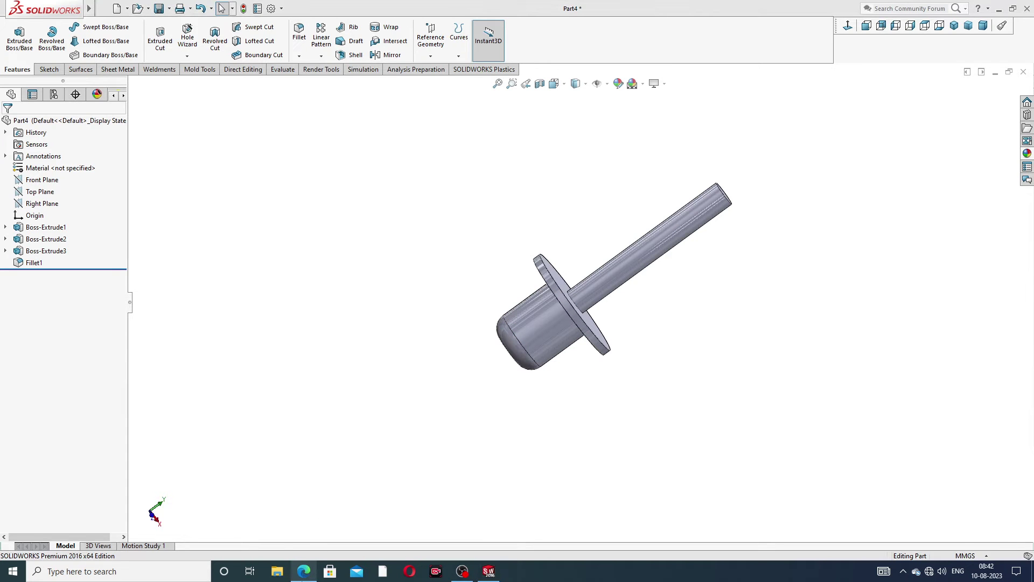
- Consult the PART-04 base drawing and start a sketch on the Front Plane, viewed normal to it
left_click(303, 571)
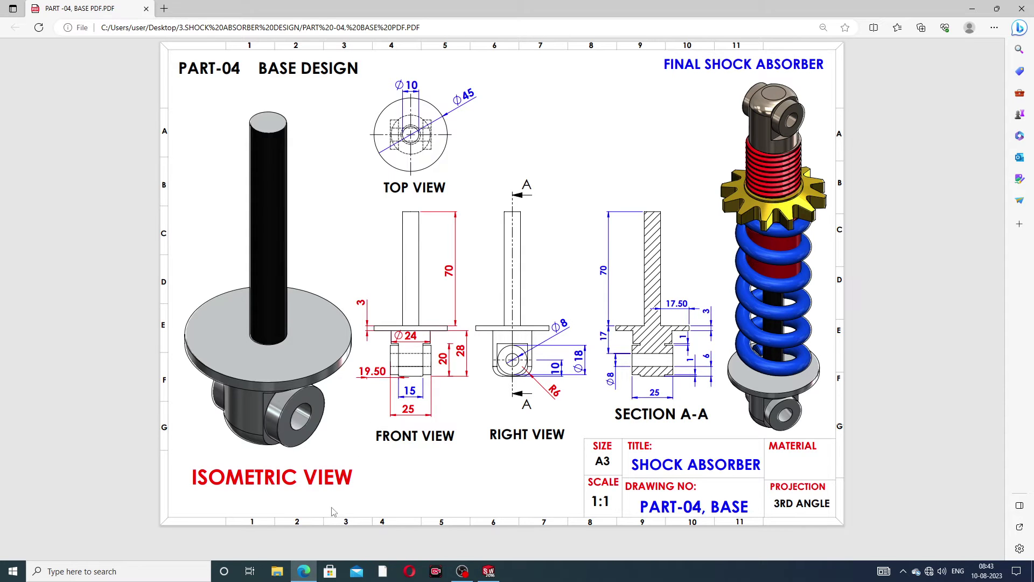
key("alt+Tab")
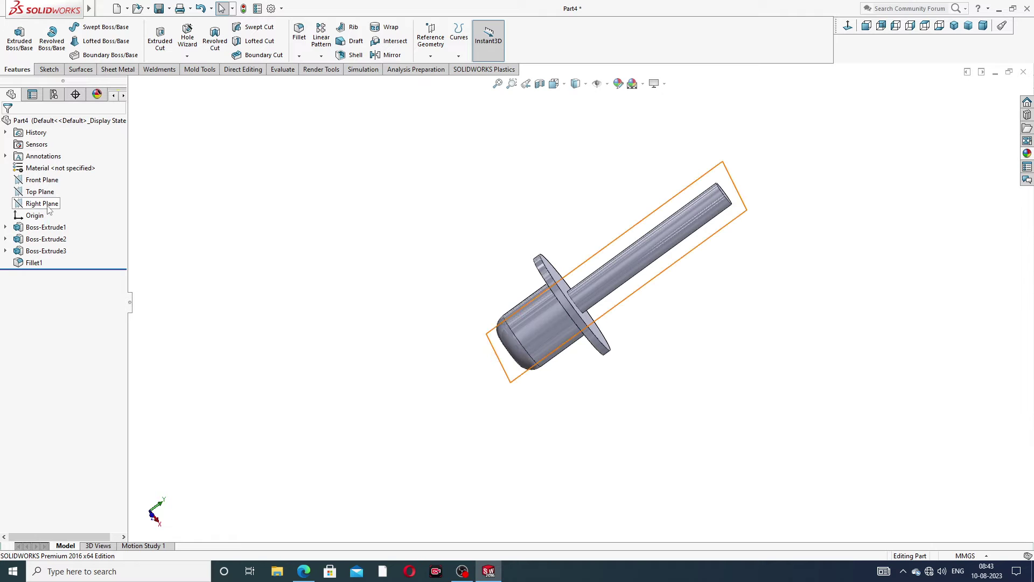
left_click(43, 180)
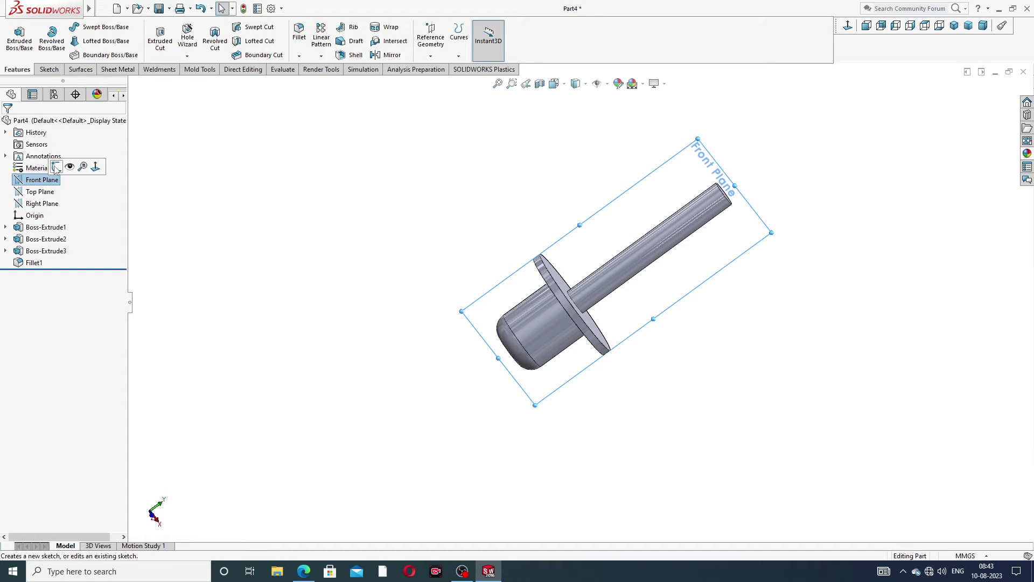
left_click(89, 168)
left_click(848, 26)
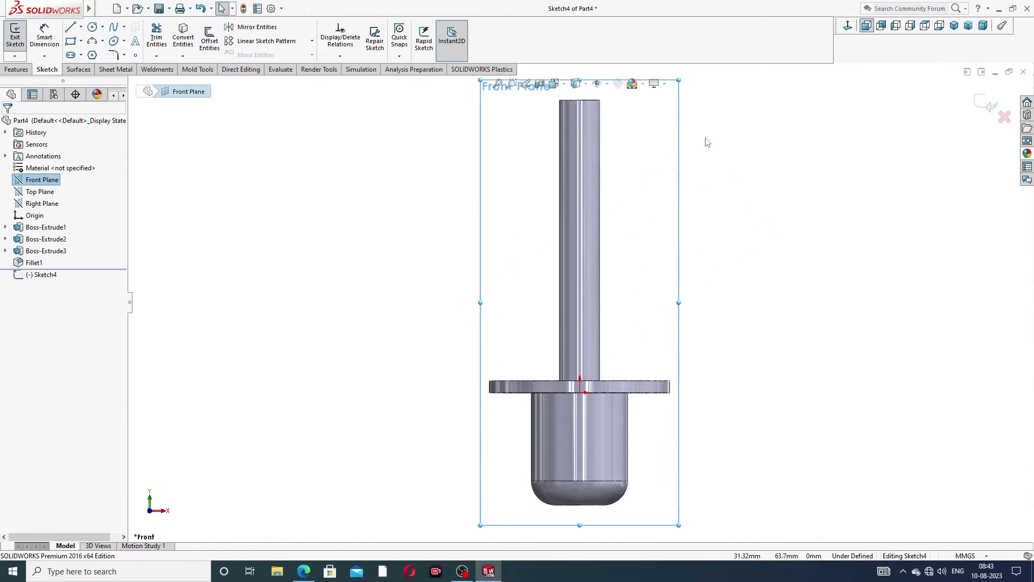
- Draw a vertical centerline from the origin down to the bottom edge of the filleted boss
scroll(598, 377, "down", 4)
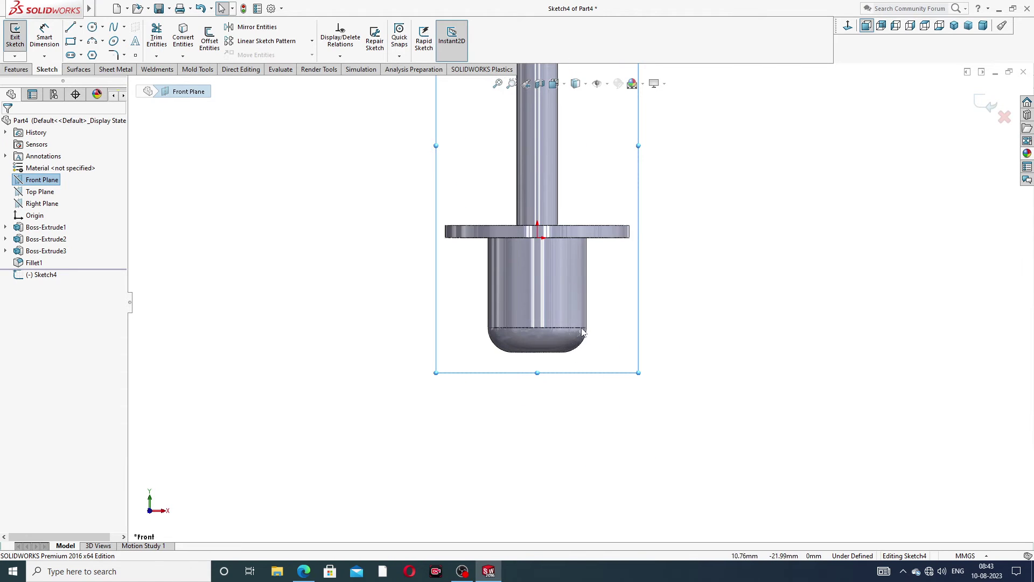
left_click(81, 27)
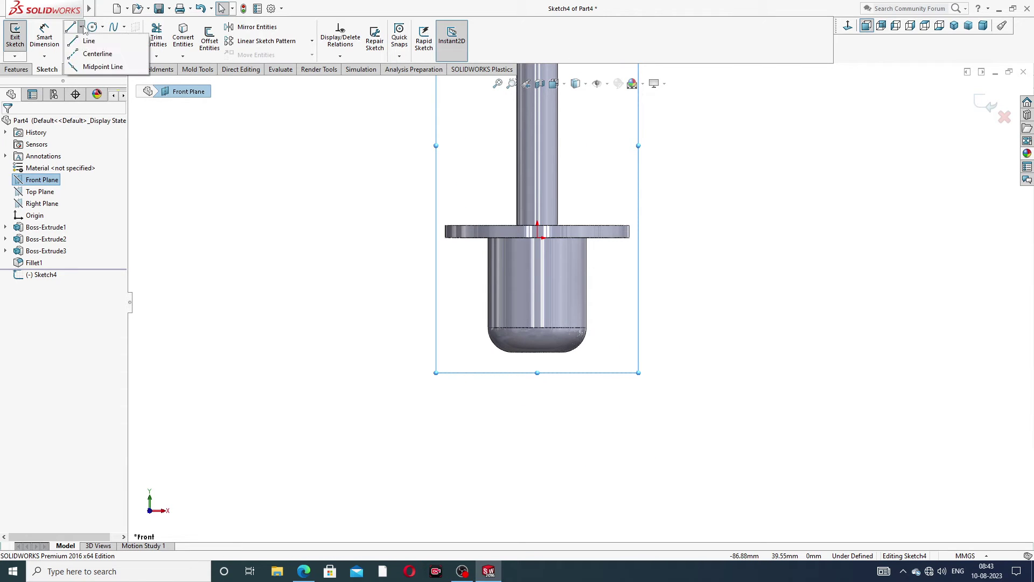
left_click(94, 51)
scroll(550, 201, "down", 3)
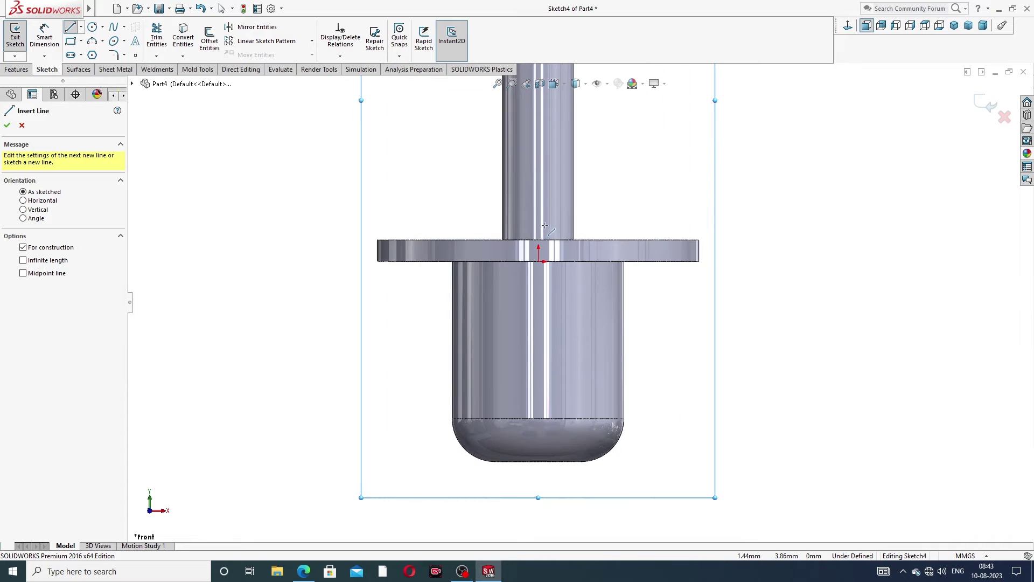
left_click(538, 262)
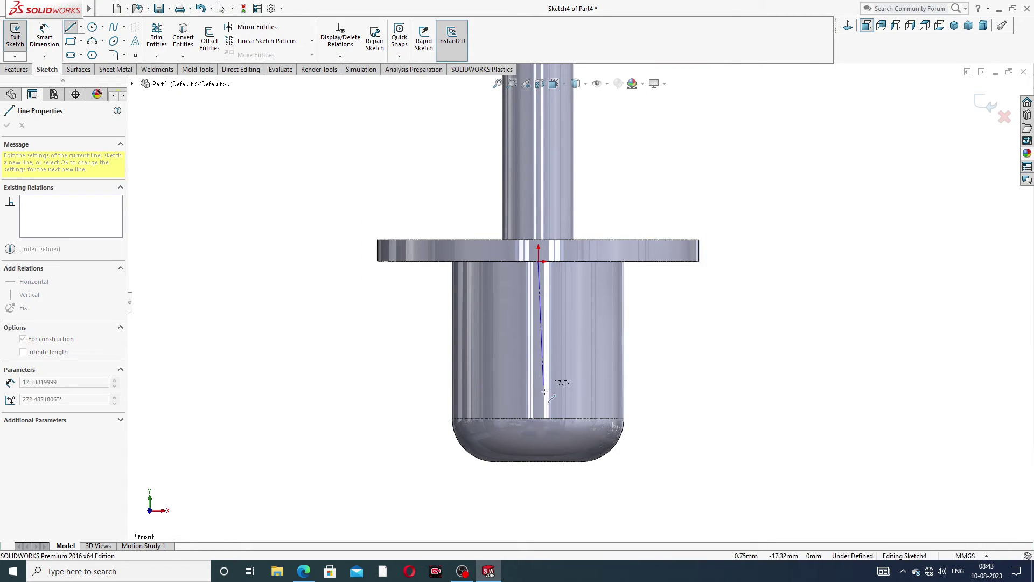
left_click(539, 461)
right_click(643, 378)
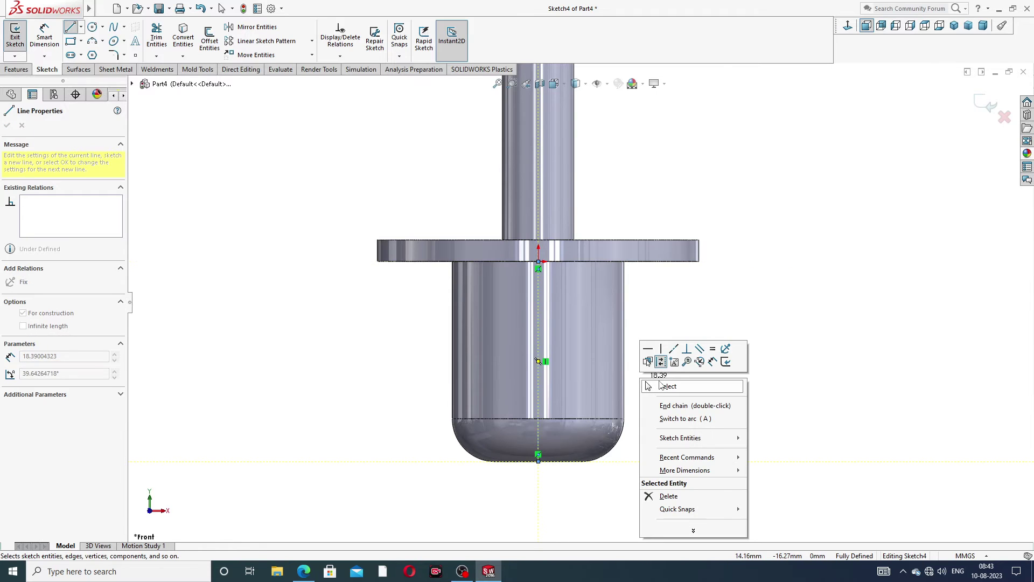
left_click(665, 387)
- Sketch a corner rectangle about 14.7 by 20.5 mm to the right of the centerline, starting on the boss's bottom edge
scroll(548, 371, "up", 2)
scroll(566, 350, "down", 5)
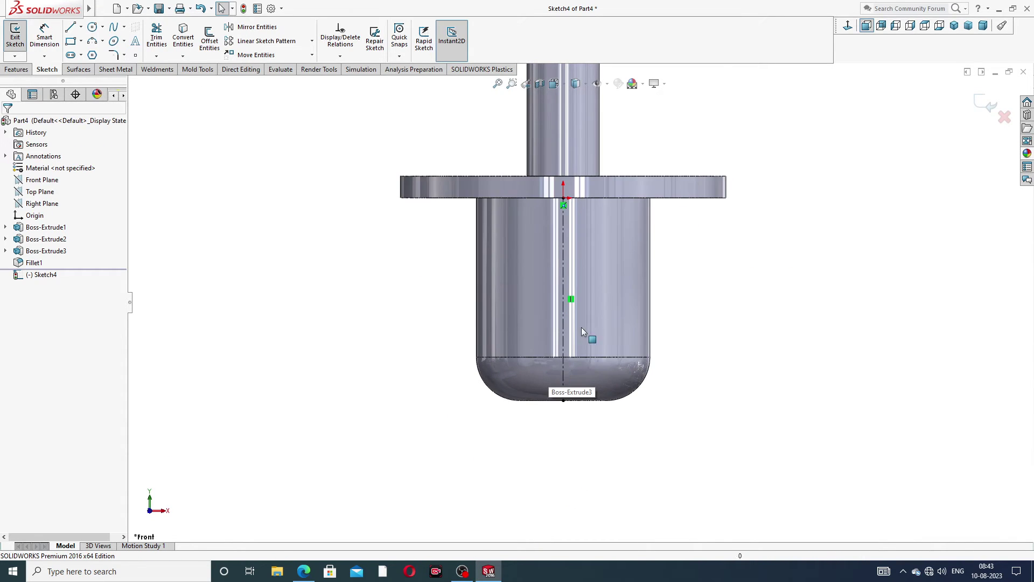
left_click(81, 41)
left_click(92, 56)
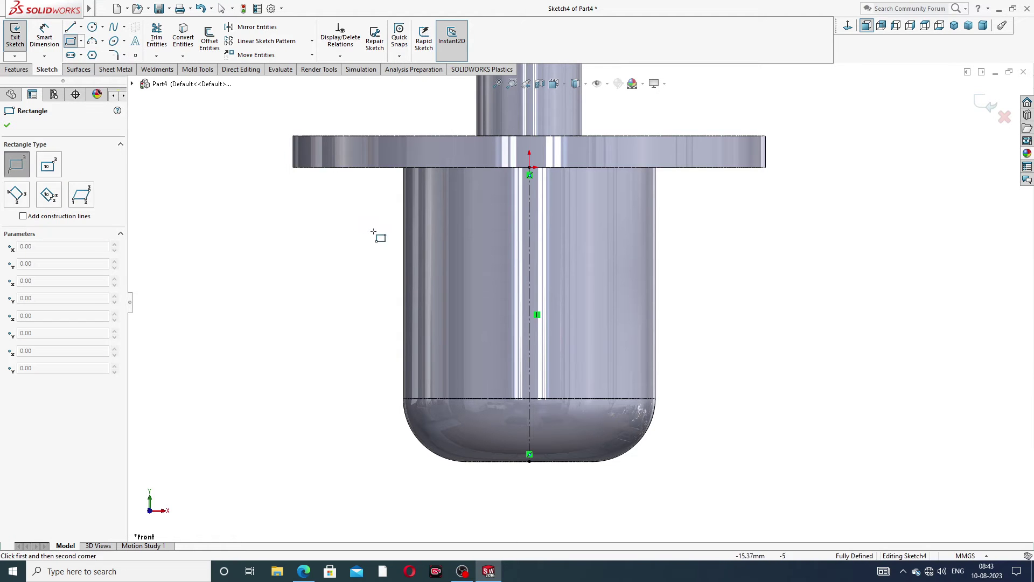
left_click(549, 461)
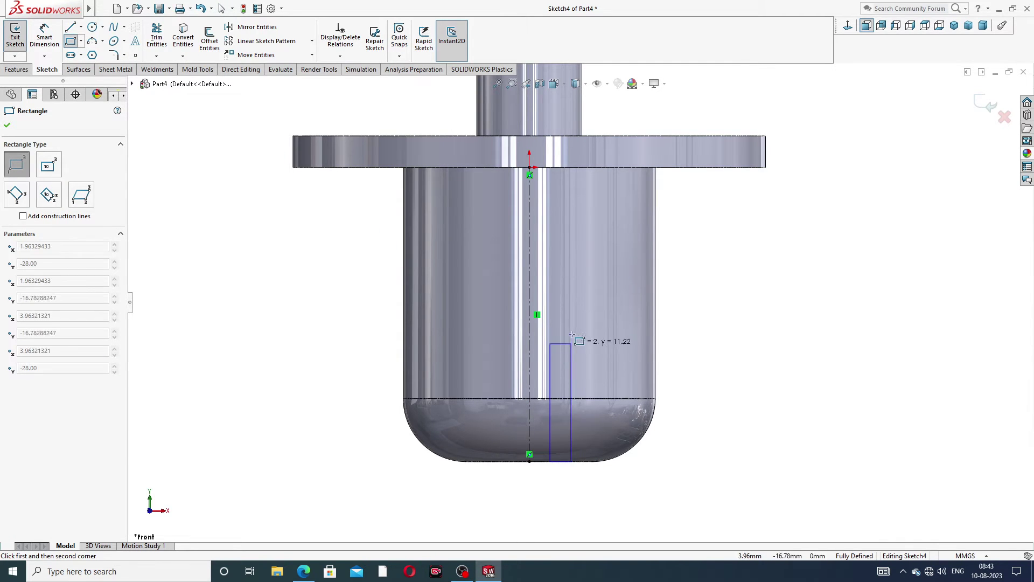
left_click(704, 246)
right_click(759, 247)
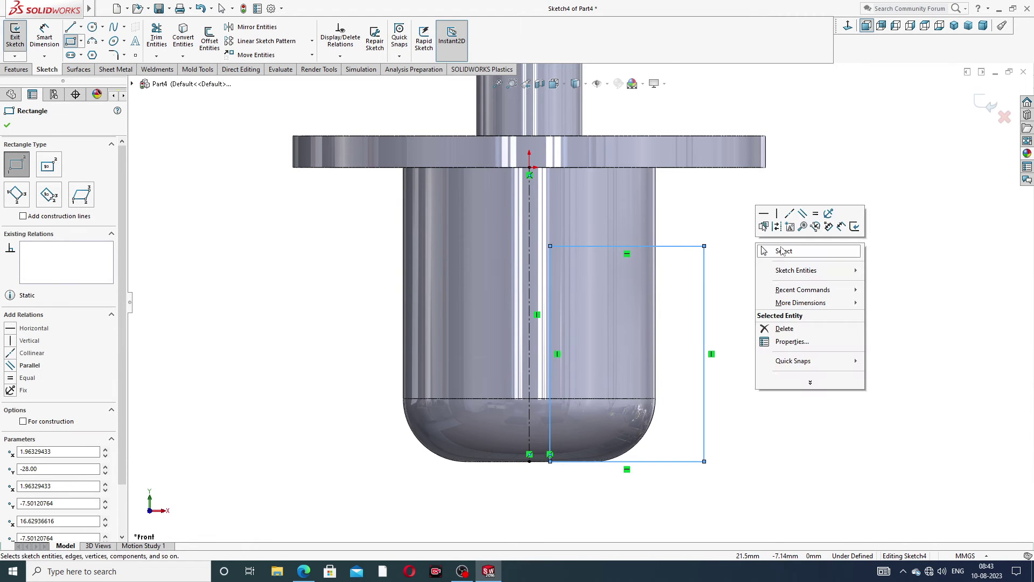
- Mirror all four lines of the rectangle about the vertical centerline, keeping the original
left_click(776, 249)
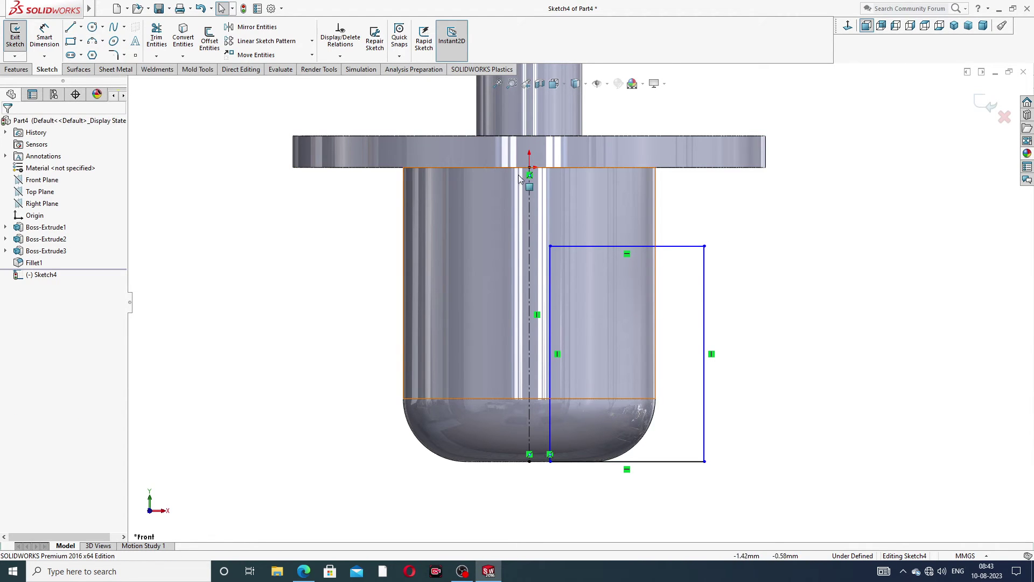
mouse_move(545, 209)
left_mouse_down()
mouse_move(736, 209)
mouse_move(793, 253)
mouse_move(806, 376)
mouse_move(777, 464)
mouse_move(675, 498)
mouse_move(604, 497)
mouse_move(544, 473)
left_mouse_up()
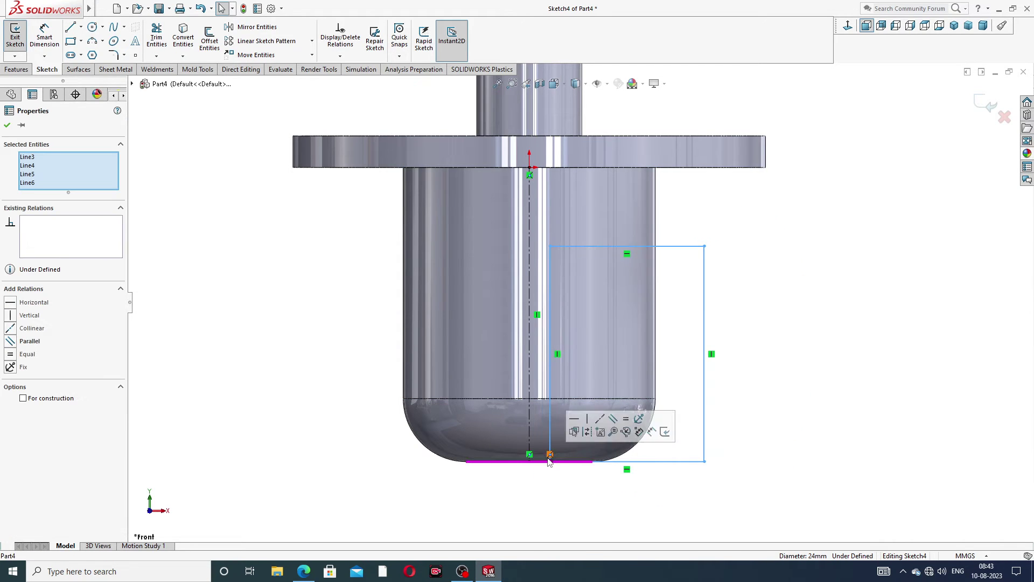
left_click(253, 27)
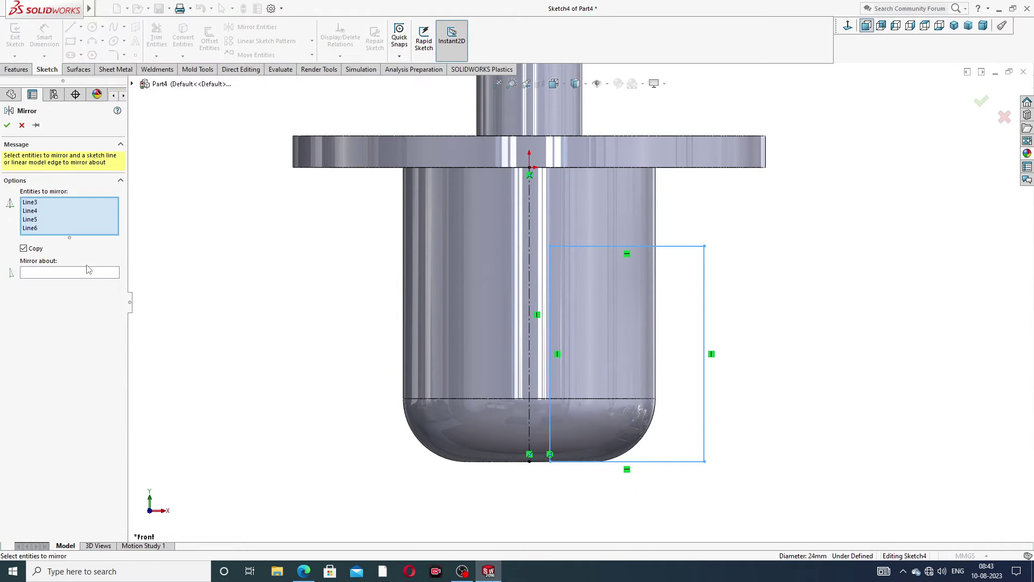
left_click(530, 260)
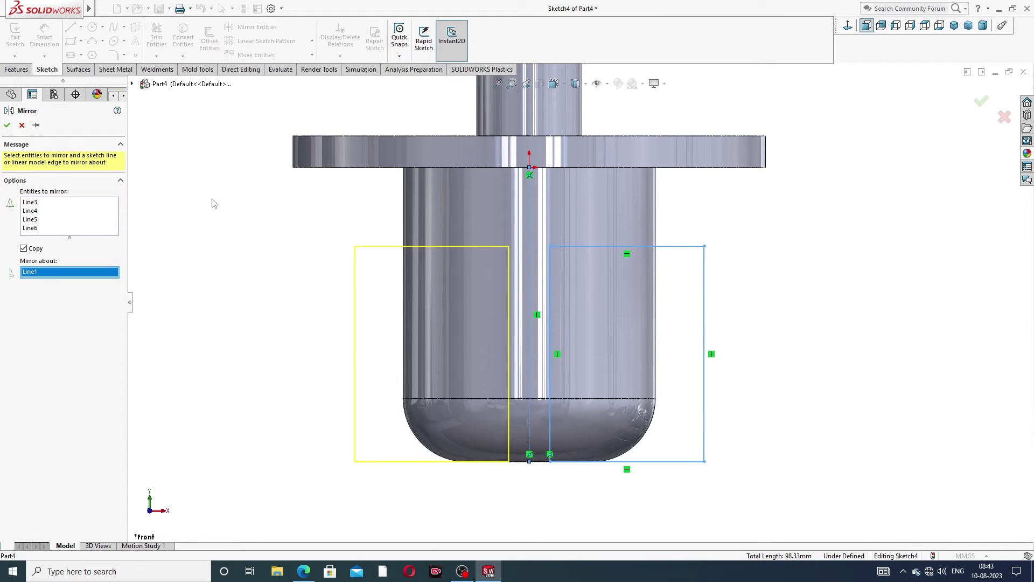
left_click(8, 125)
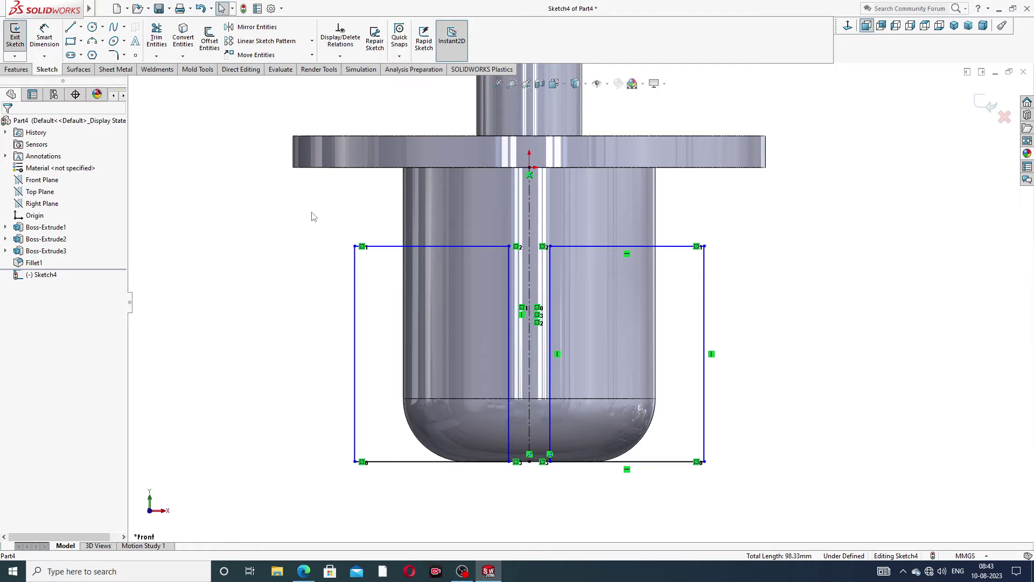
- Dimension the gap between the two rectangles' inner lower corners at 15 mm
left_click(44, 35)
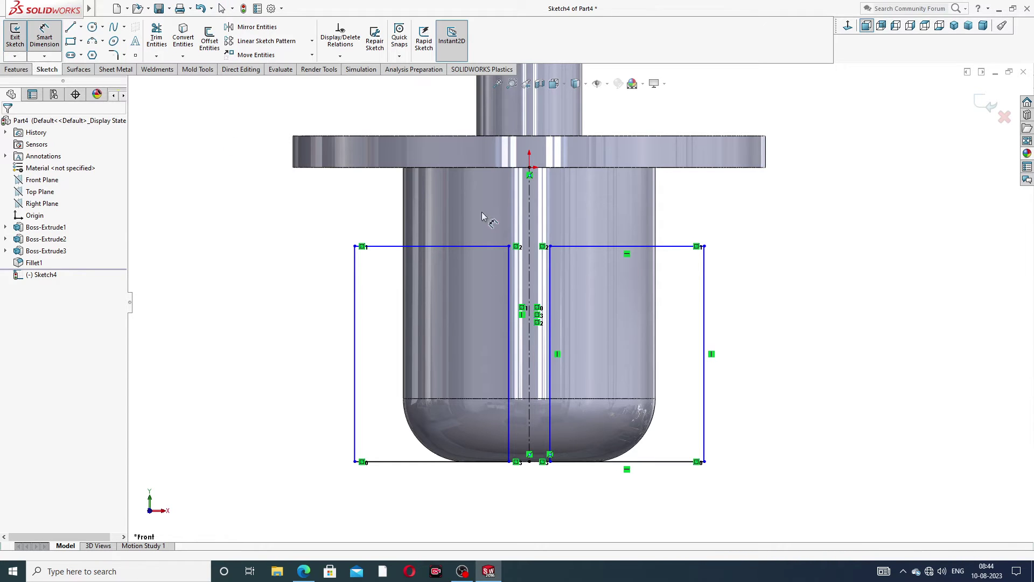
left_click(509, 462)
left_click(550, 462)
left_click(526, 491)
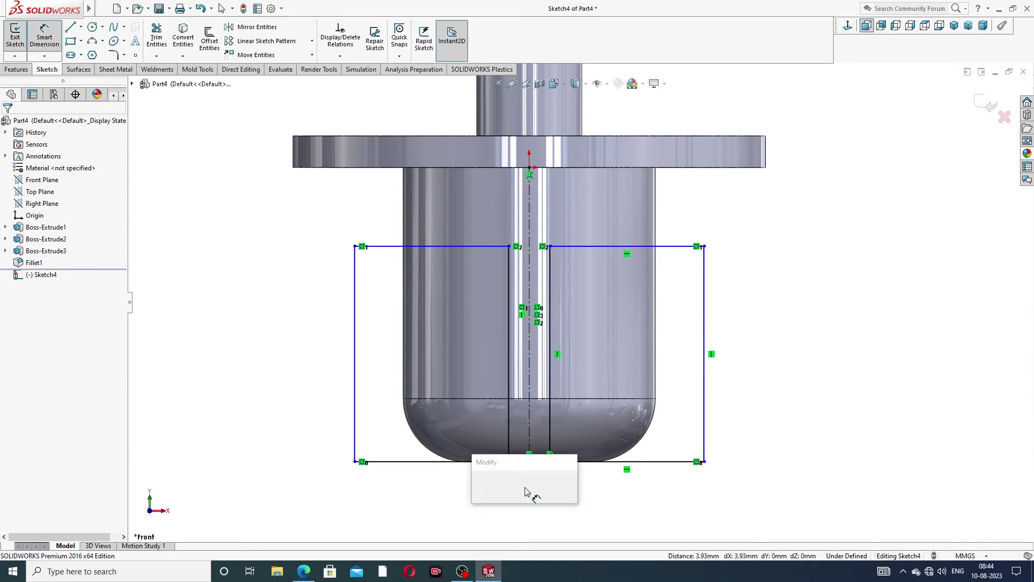
type("15")
key("Return")
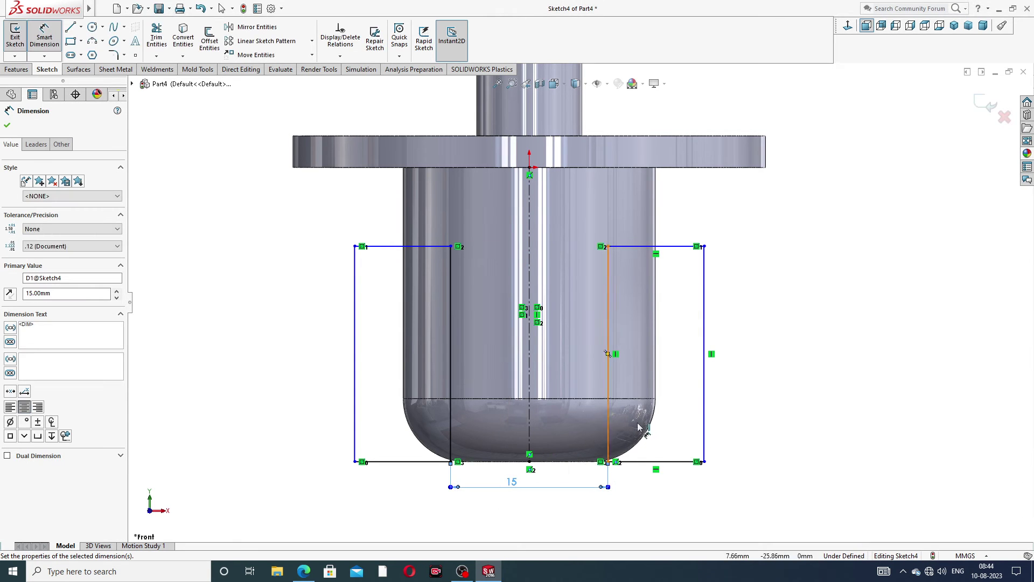
left_click(854, 300)
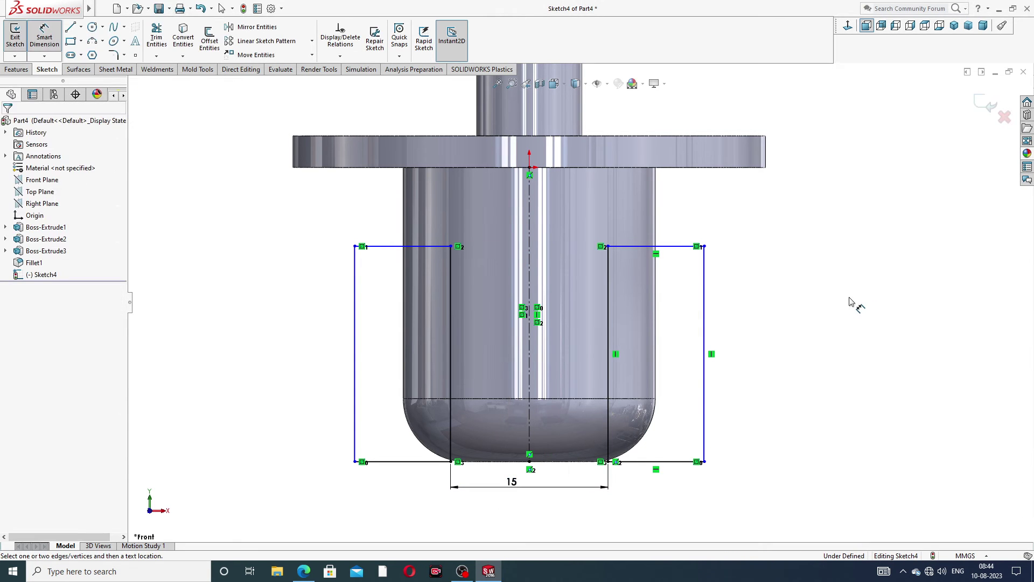
- Dimension the rectangle's outer vertical side at 20 mm
left_click(703, 323)
left_click(750, 357)
type("20")
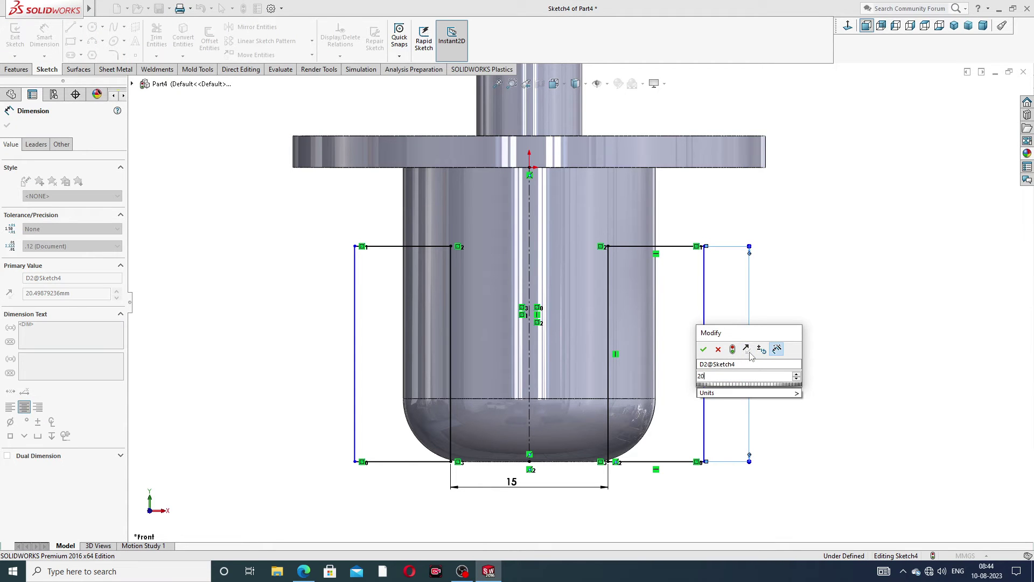
key("Return")
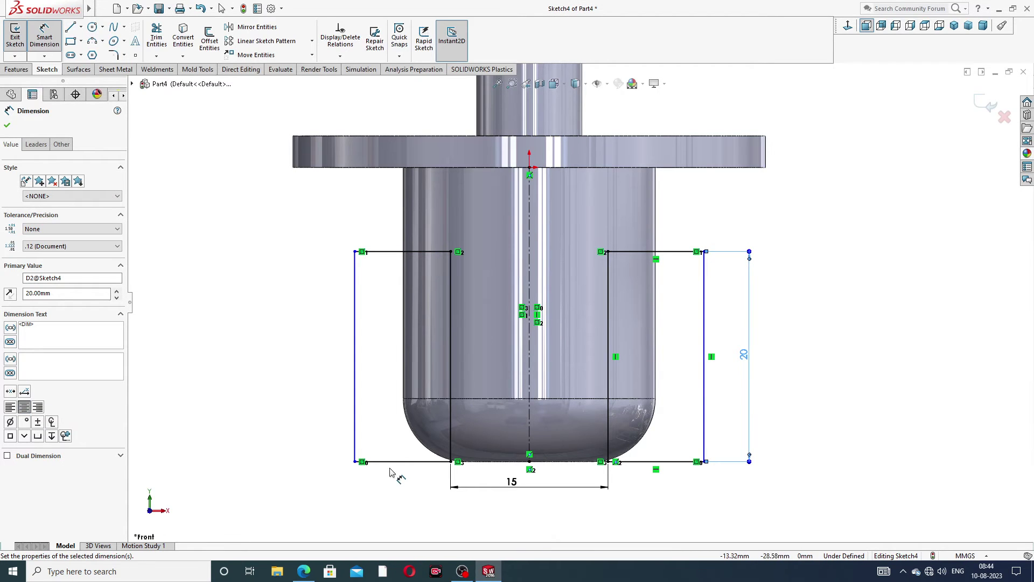
- Dimension the mirrored rectangle's lower side at 19.5 mm and move that dimension lower, clear of the 15 mm one
left_click(392, 462)
left_click(394, 488)
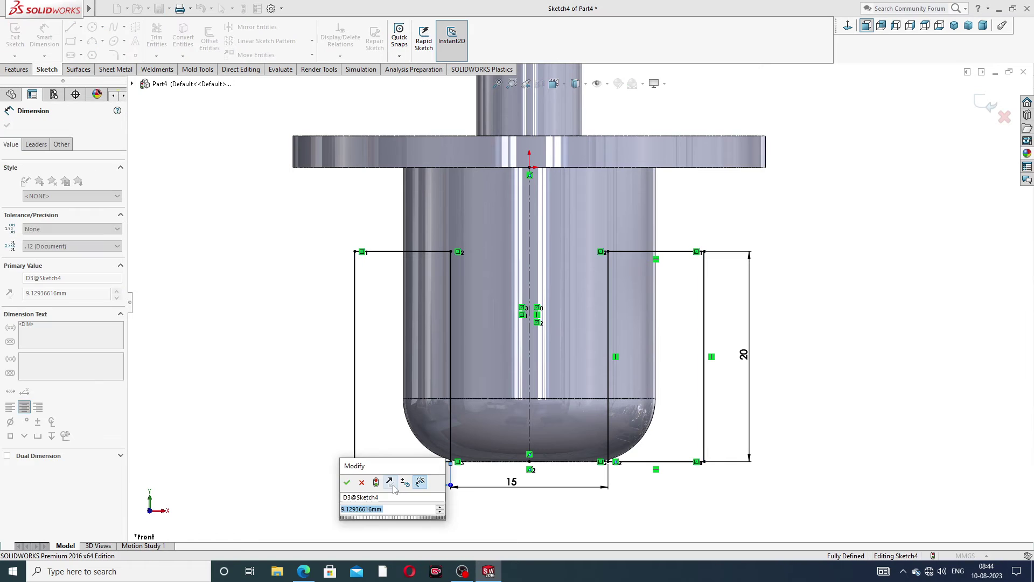
type("19.5")
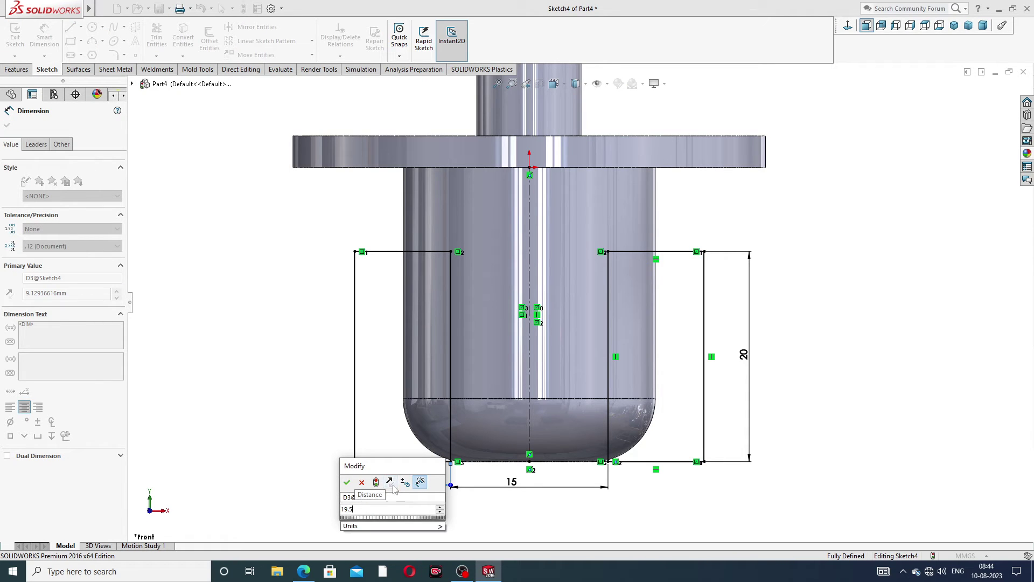
key("Return")
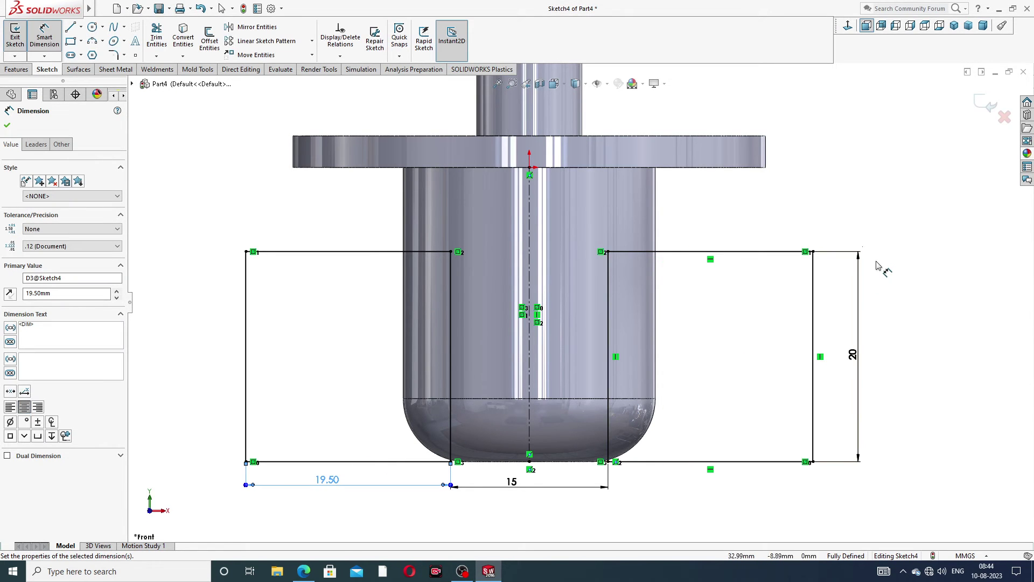
left_click(878, 237)
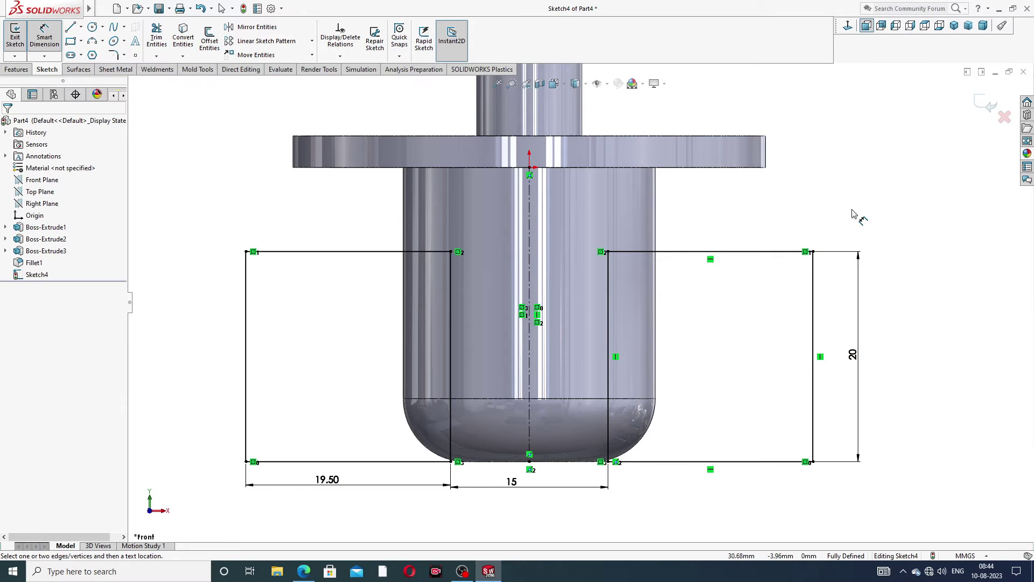
left_click_drag(326, 490, 326, 508)
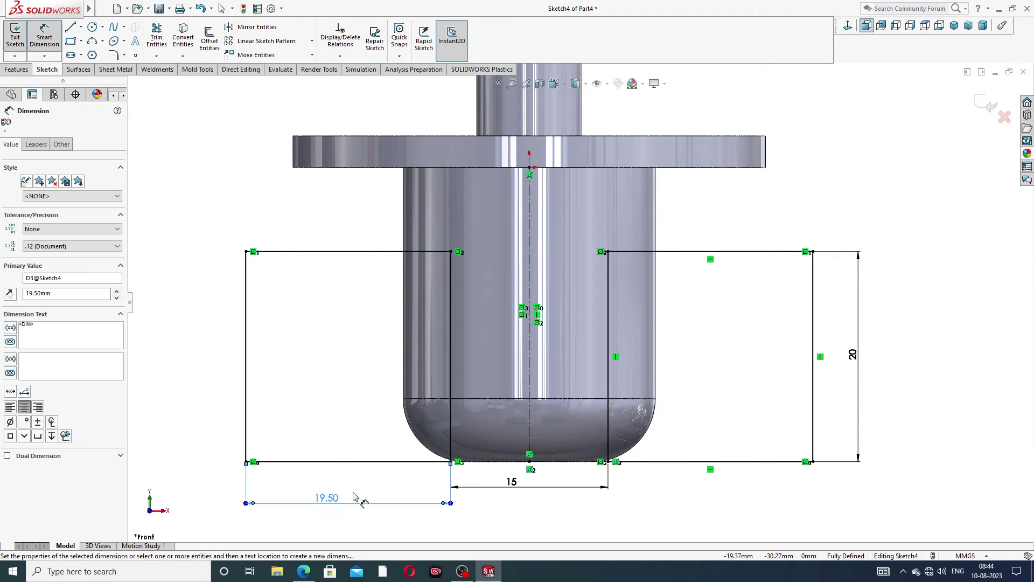
right_click(837, 183)
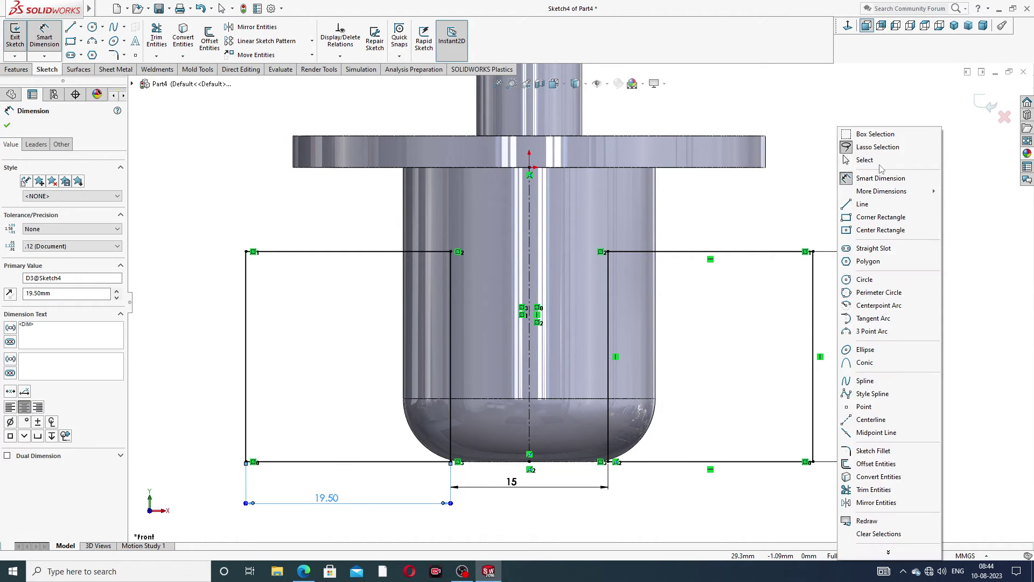
left_click(759, 282)
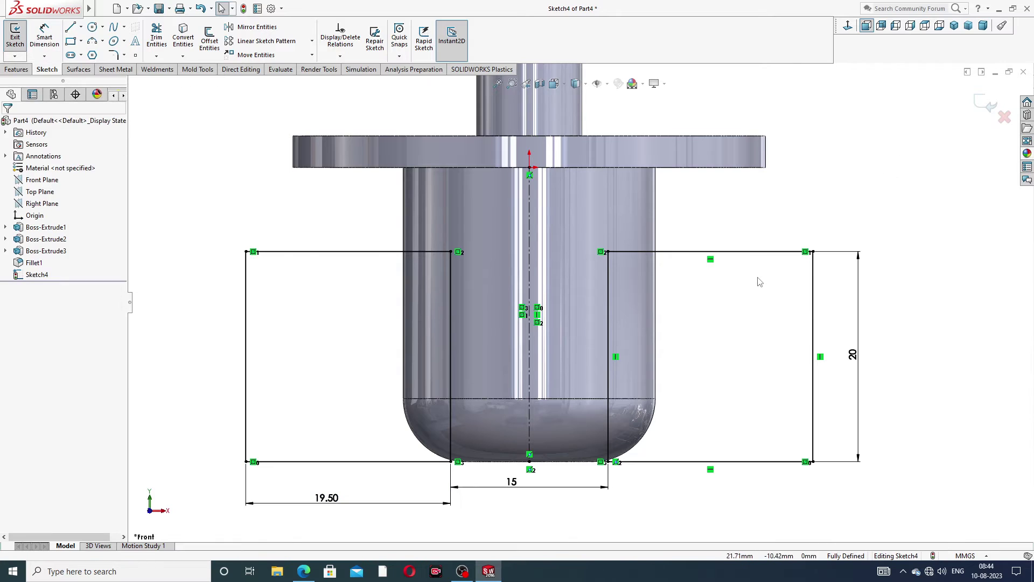
- Try changing the mirrored rectangle's width to 12 mm
left_click(329, 502)
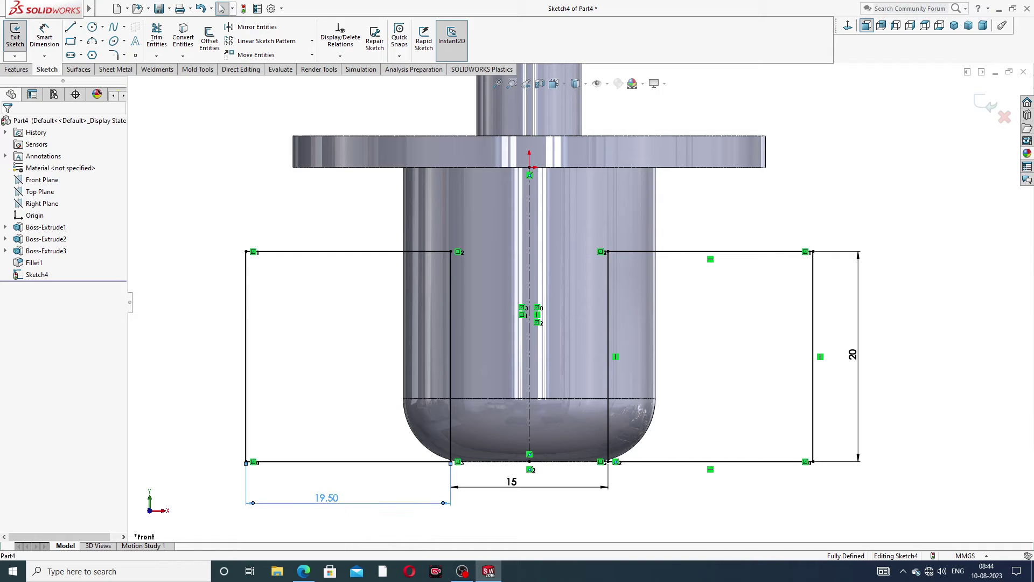
double_click(330, 502)
type("12")
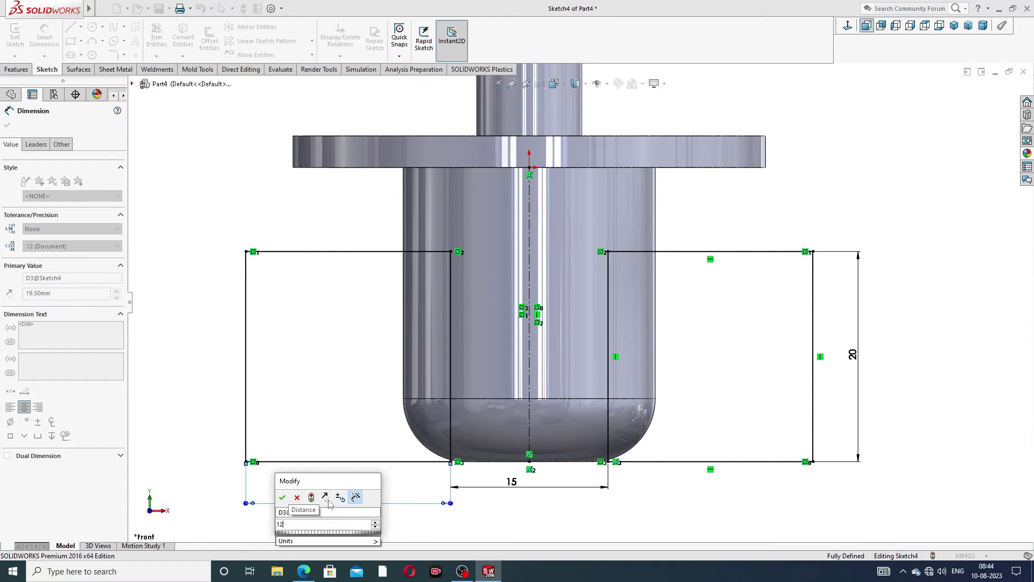
key("Return")
key("Escape")
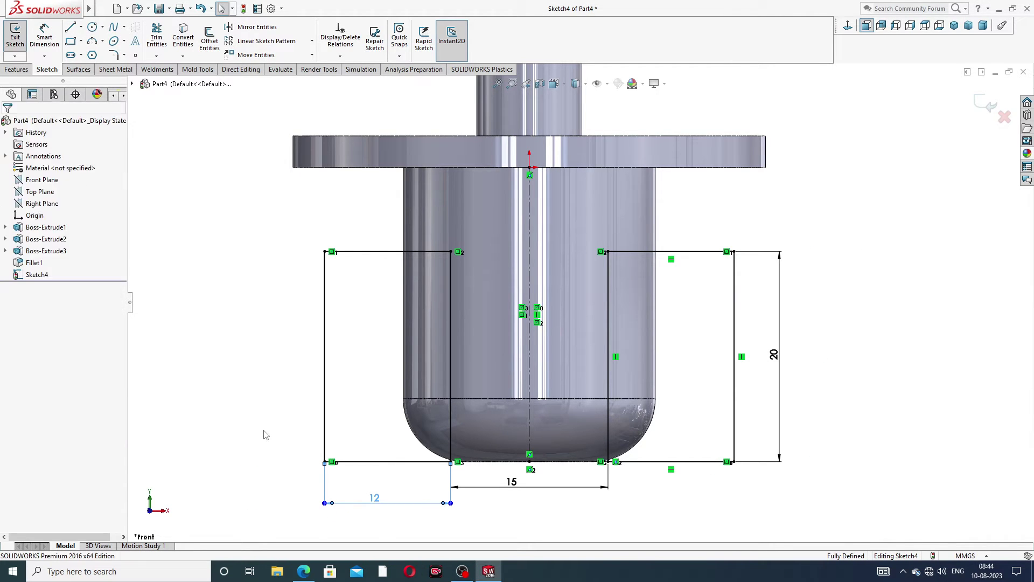
- Set the mirrored rectangle's width back to 19.5 mm
double_click(376, 497)
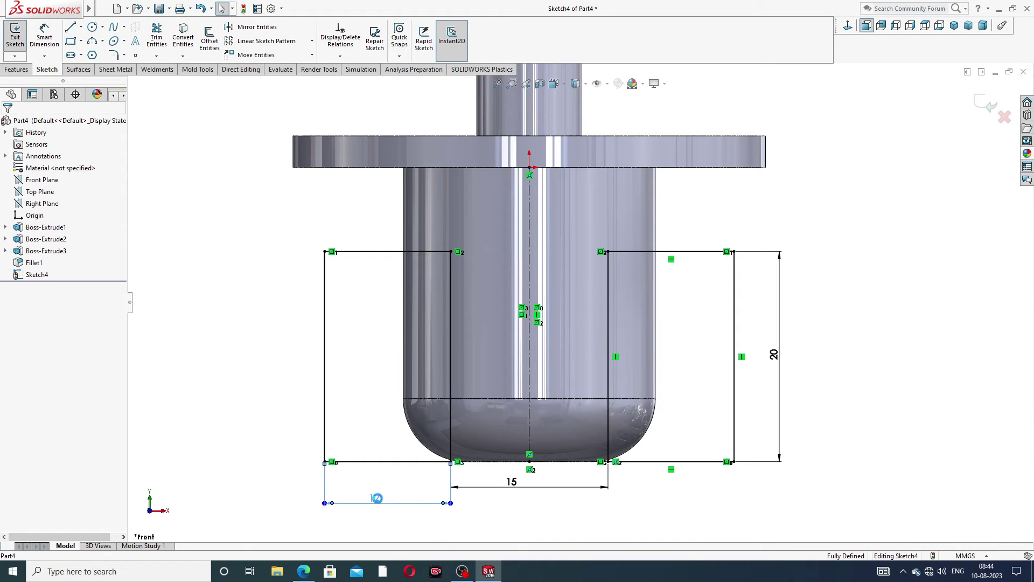
type("1")
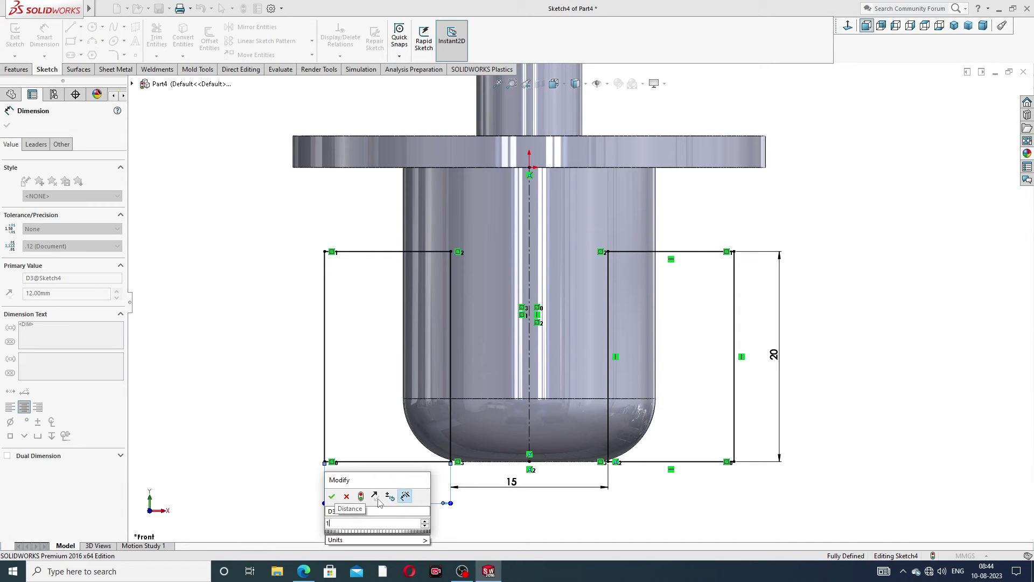
type("9.5")
key("Return")
- Cut-extrude the two rectangles through the boss with the Through All - Both end condition
key("z")
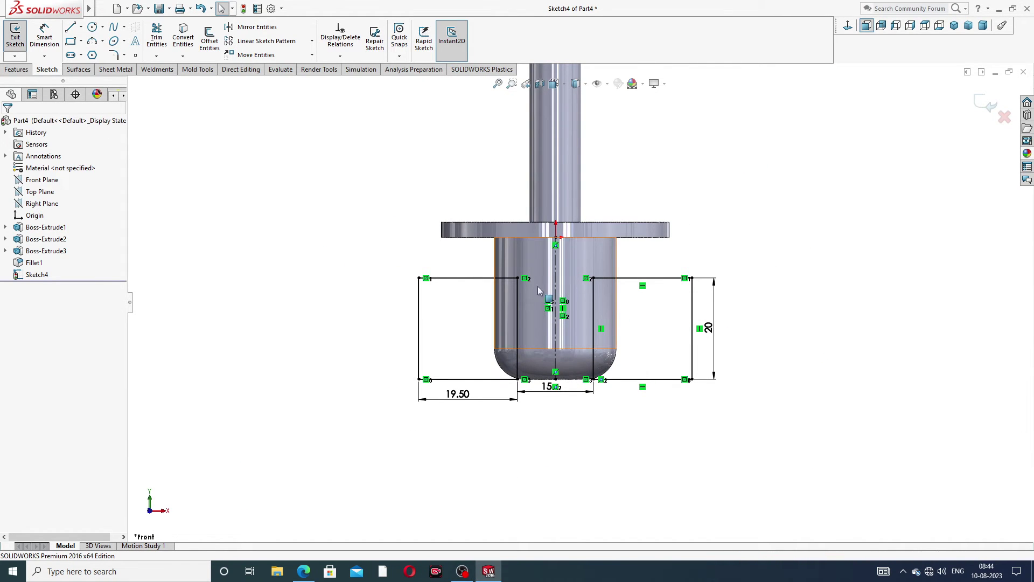
left_click(17, 70)
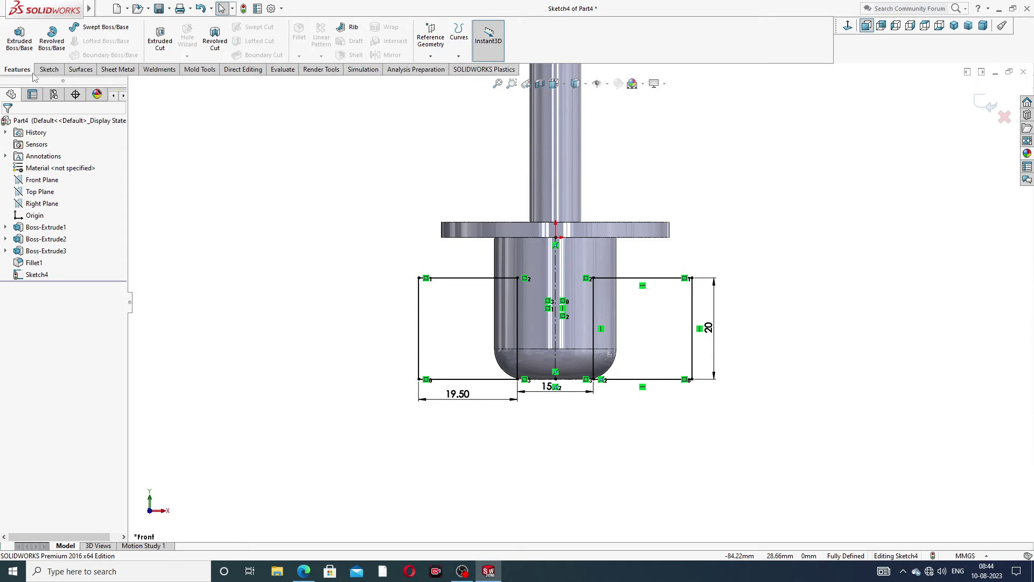
left_click(157, 43)
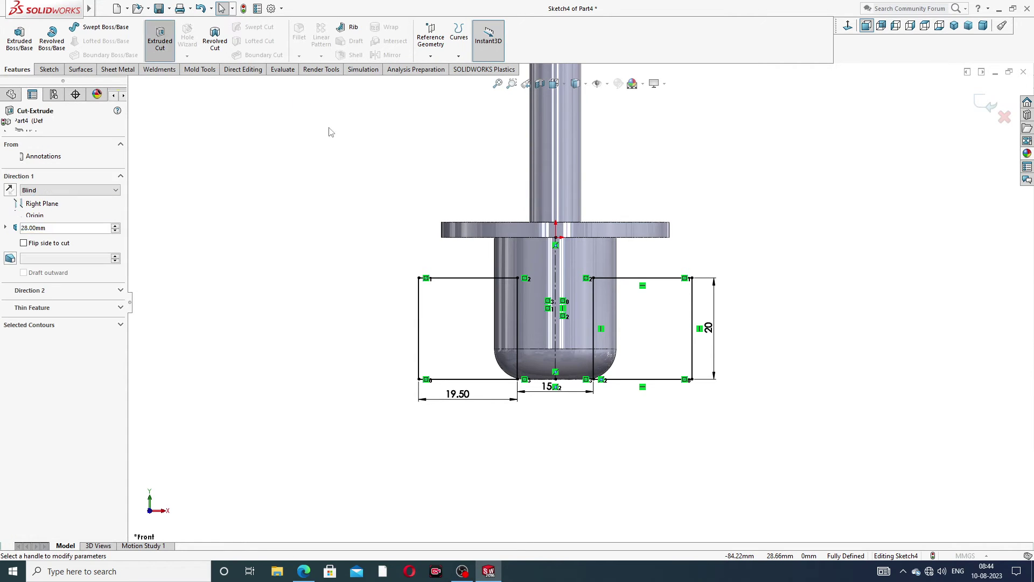
left_click(78, 191)
left_click(45, 214)
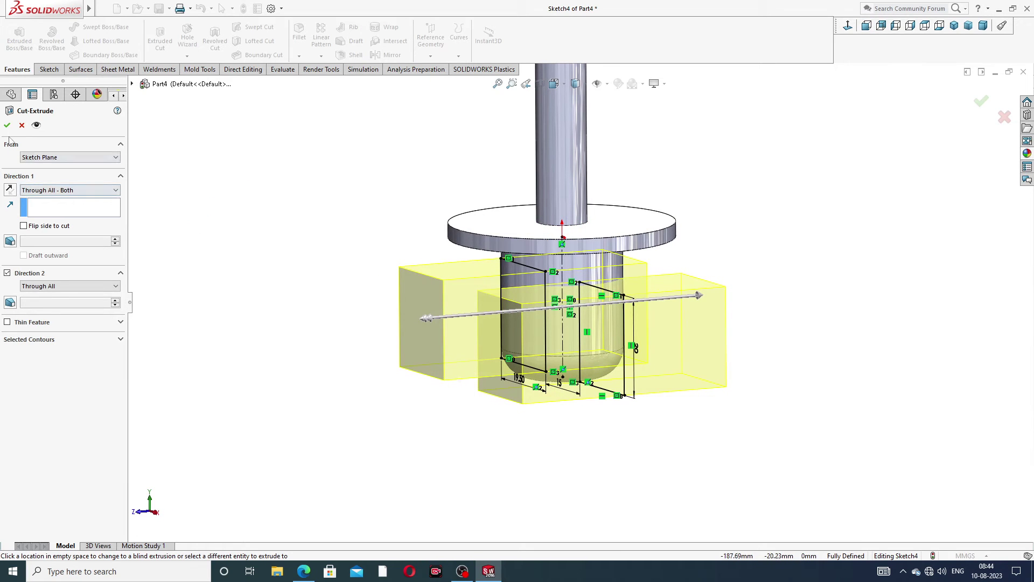
key("Return")
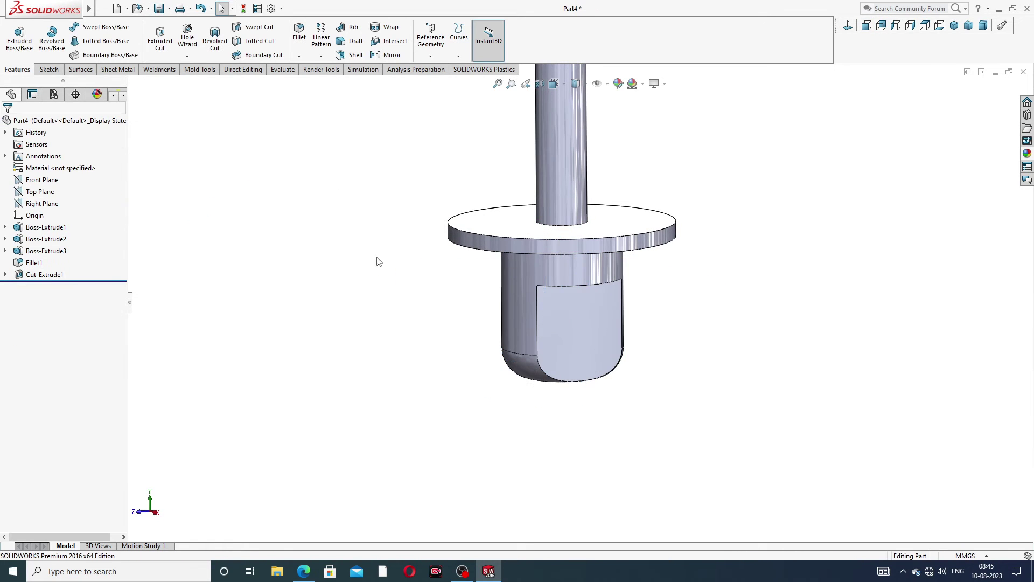
- Start a sketch on the flat face cut into the boss's side and view it normal to the face
middle_click_drag(595, 289, 577, 312)
left_click(577, 312)
left_click(619, 280)
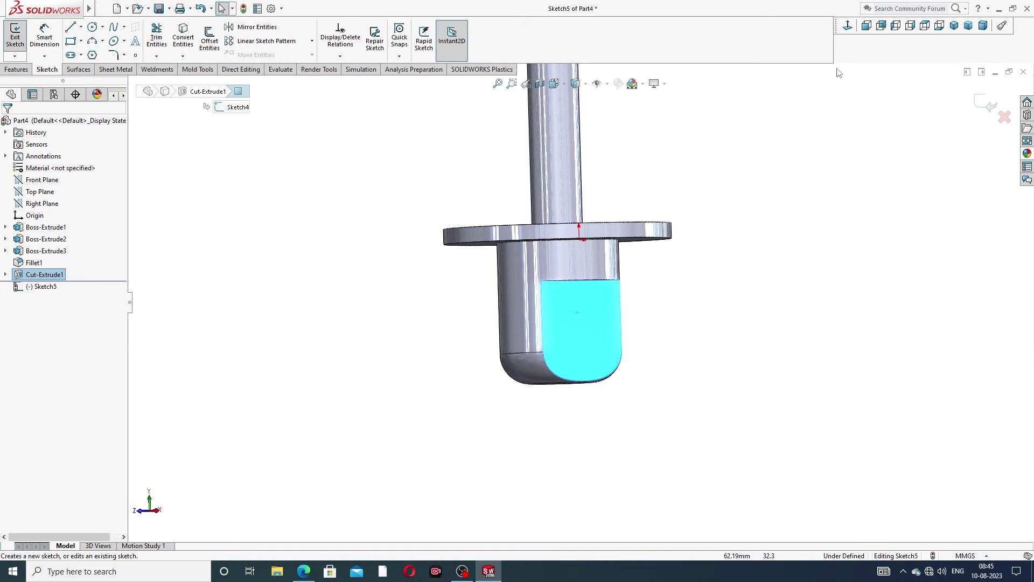
left_click(848, 27)
scroll(613, 435, "down", 4)
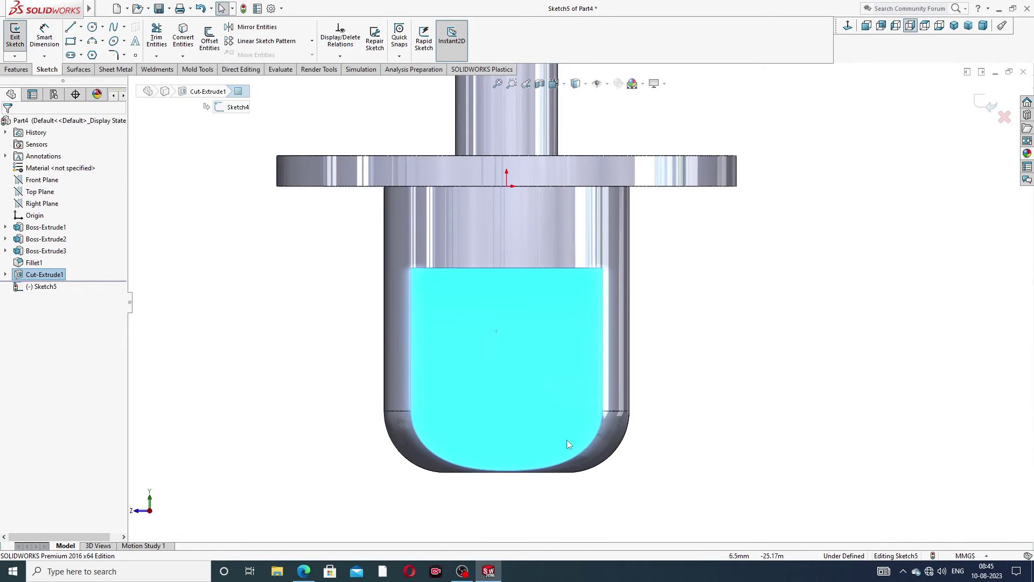
- Draw a vertical centerline about 19.3 mm long from the origin down onto the flat face
left_click(81, 27)
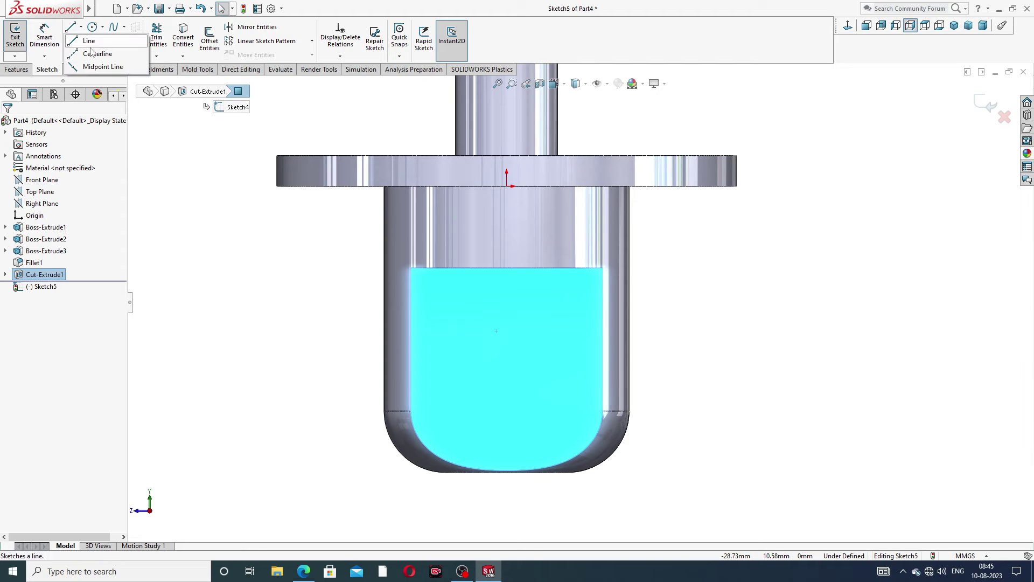
left_click(91, 47)
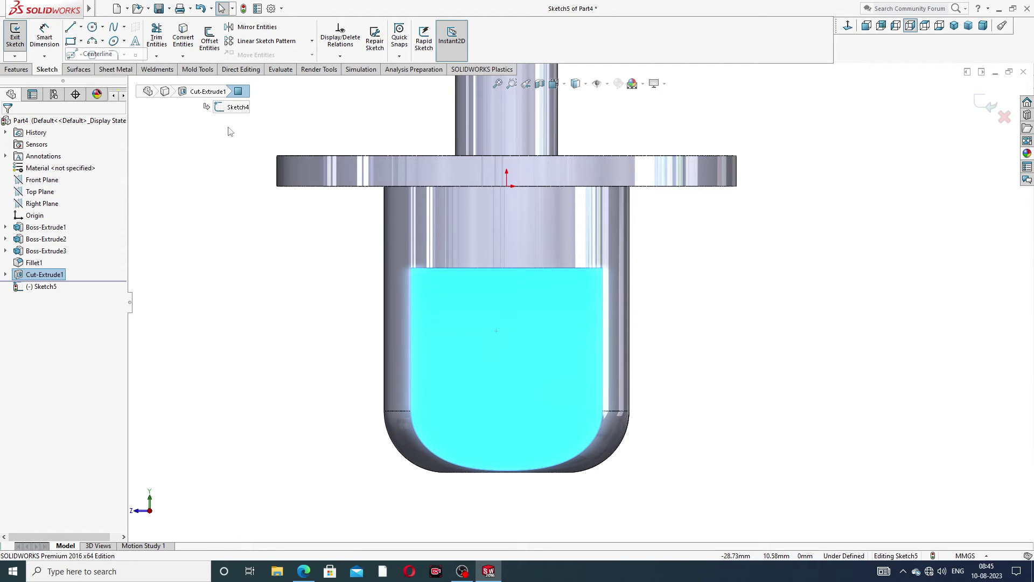
left_click(507, 186)
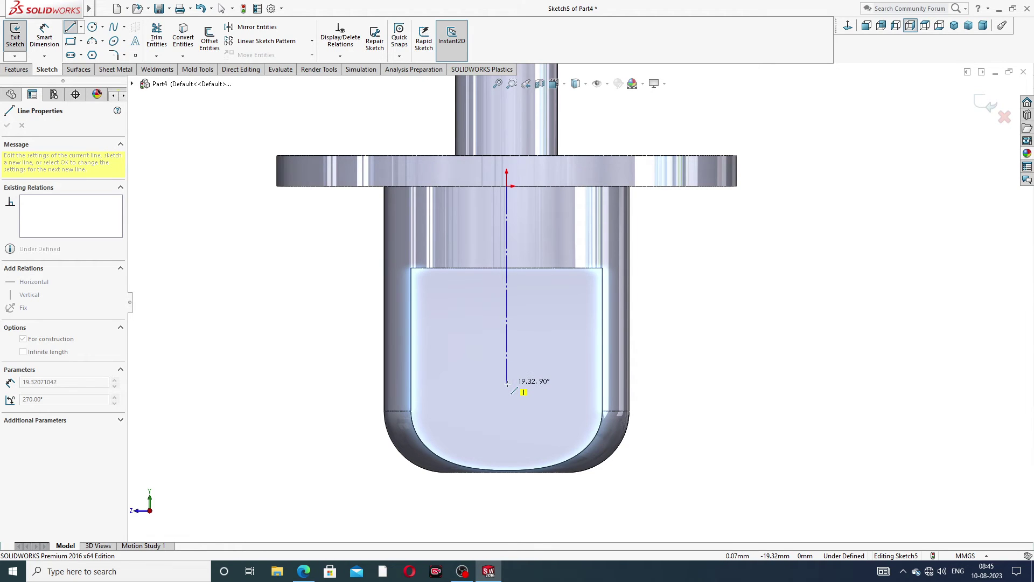
left_click(507, 383)
right_click(544, 328)
left_click(554, 334)
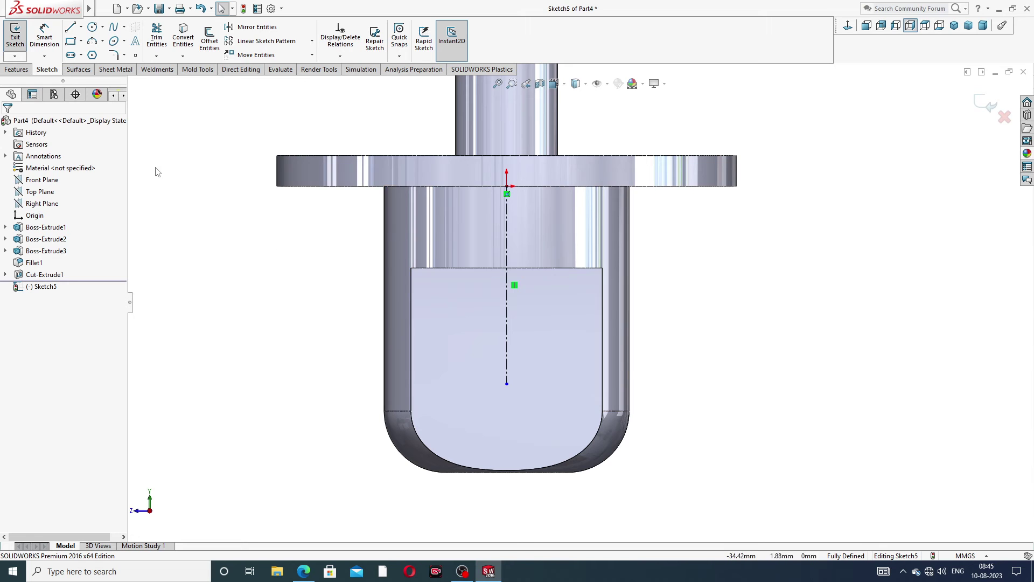
- Check the PDF drawing and sketch a circle about 10.1 mm in diameter on the flat face, centred on the centerline about 17.6 mm below the origin
left_click(305, 571)
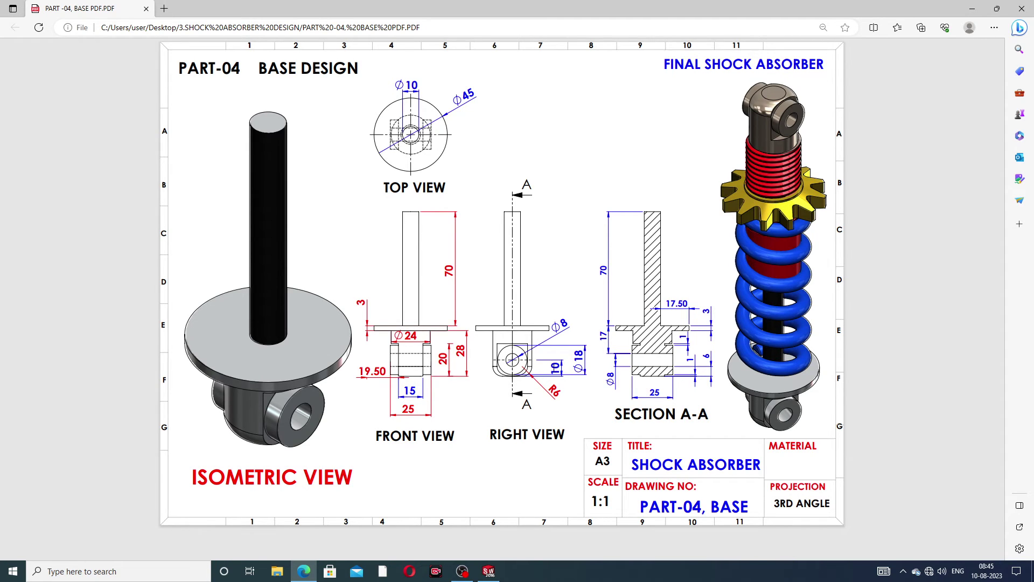
left_click(304, 571)
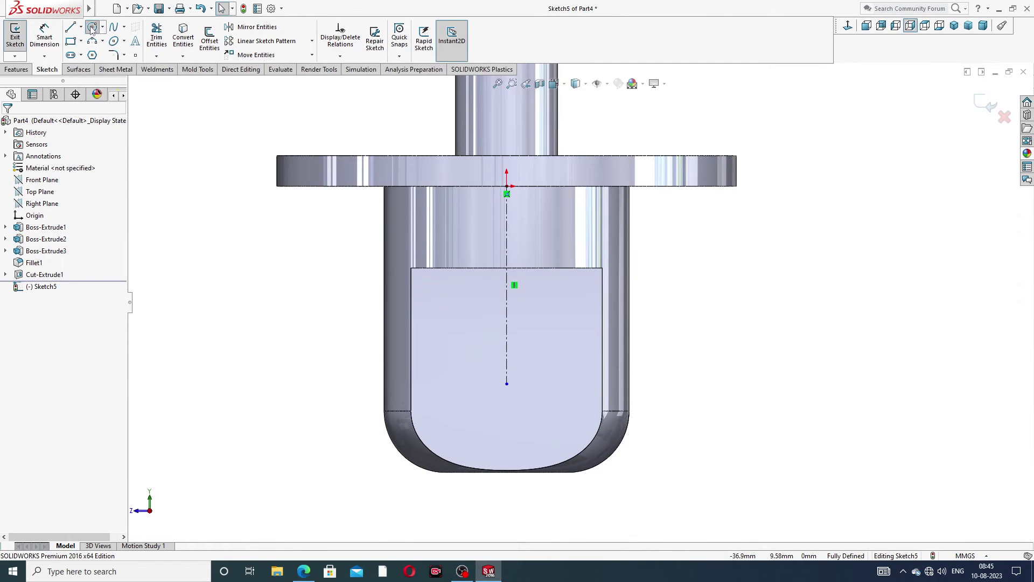
left_click(92, 27)
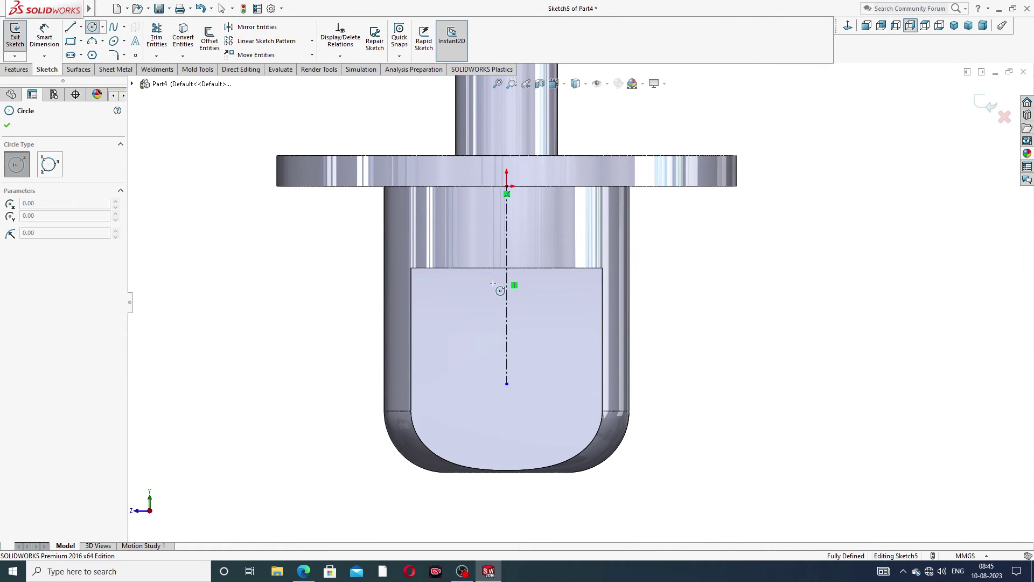
left_click(506, 366)
left_click(546, 332)
right_click(573, 309)
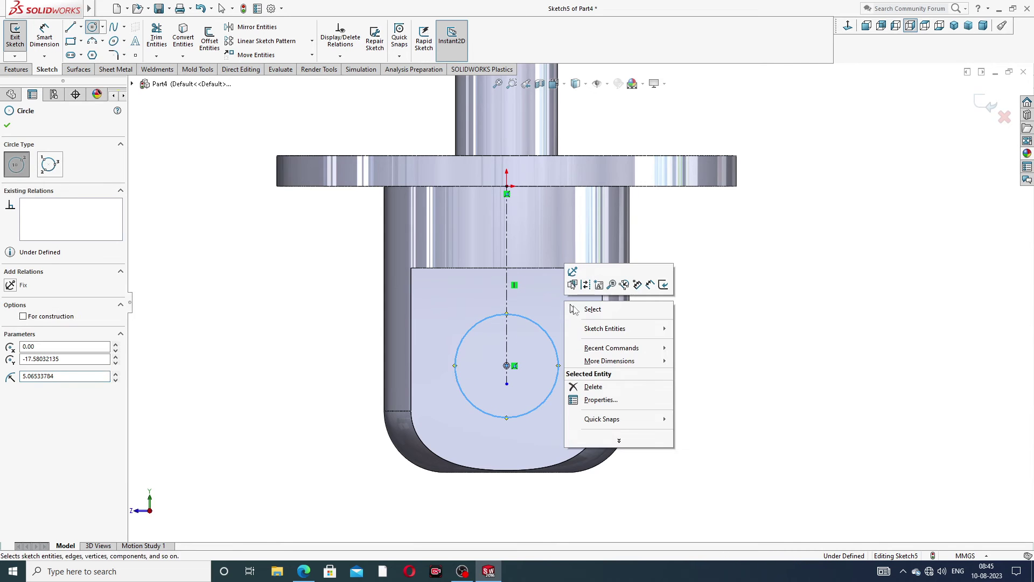
left_click(591, 310)
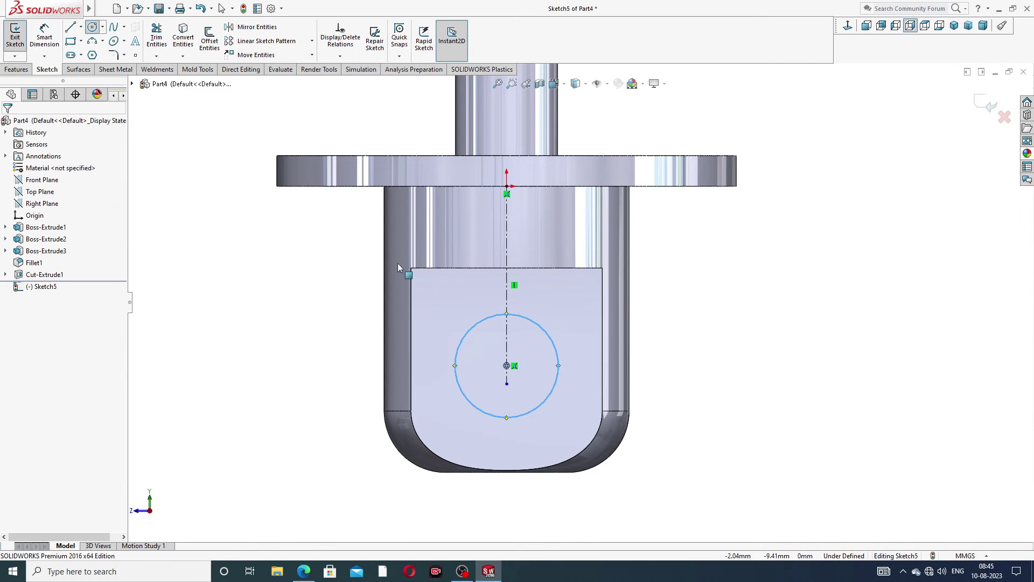
- Dimension the circle on the flat face with a diameter of 8 mm
left_click(54, 38)
left_click(545, 330)
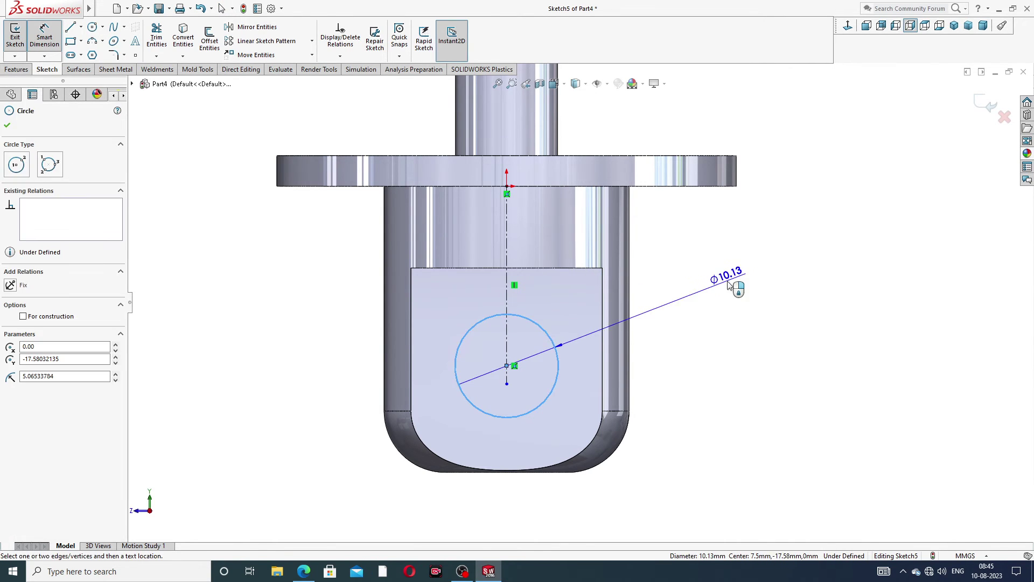
left_click(729, 286)
type("1")
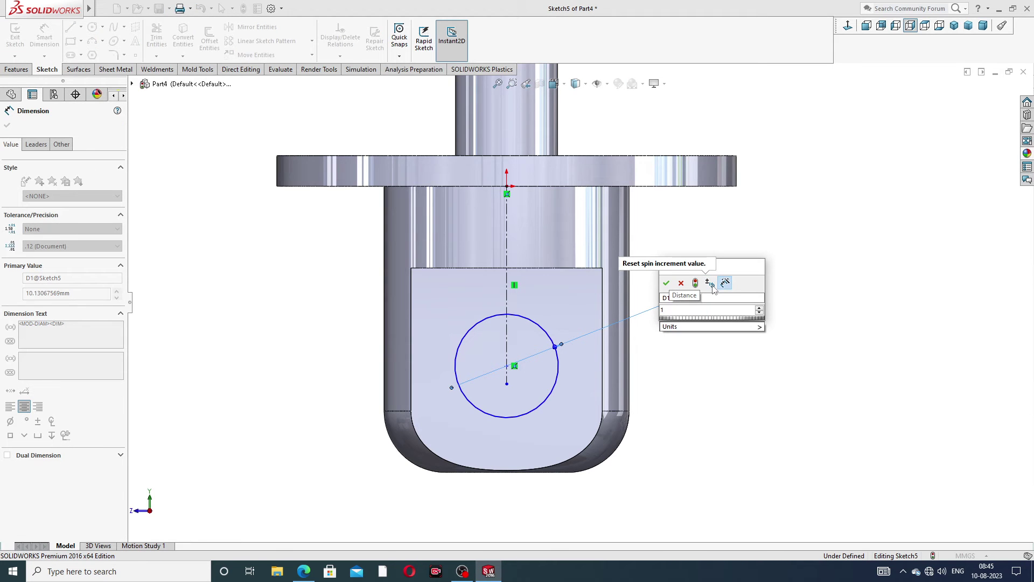
key("BackSpace")
type("8")
key("Return")
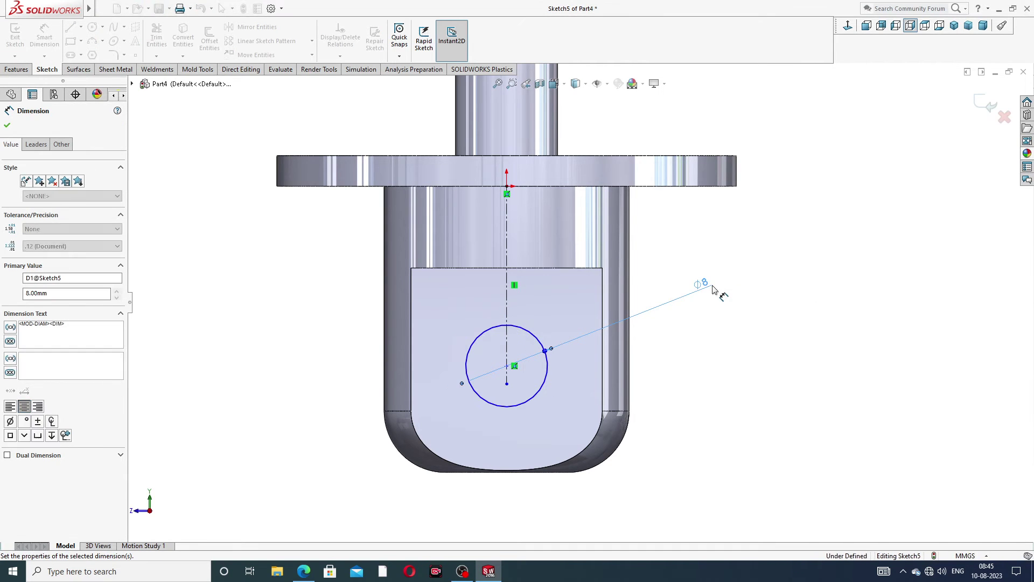
left_click(716, 323)
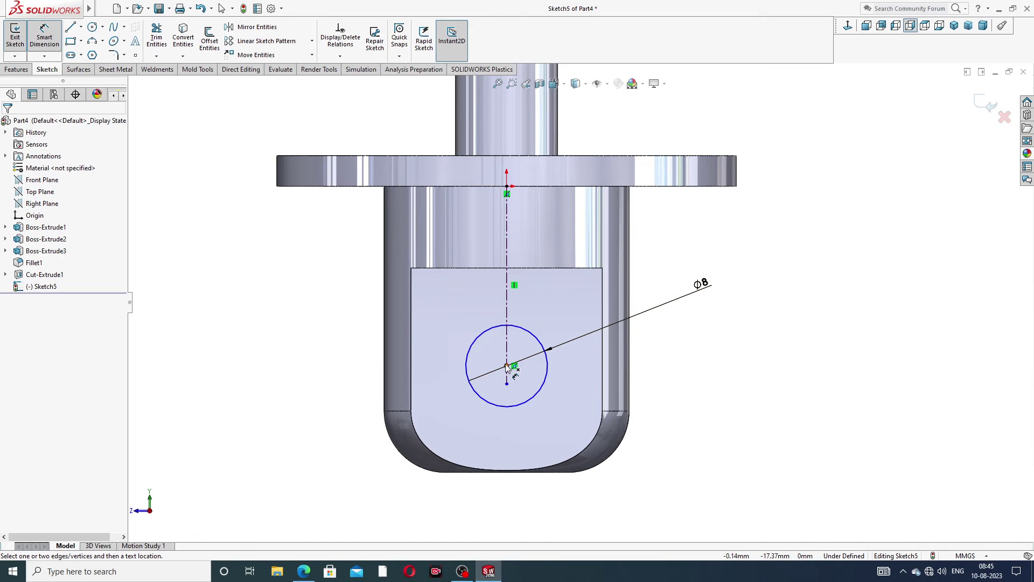
- Dimension the circle's centre 10 mm above the boss's bottom edge
left_click(506, 367)
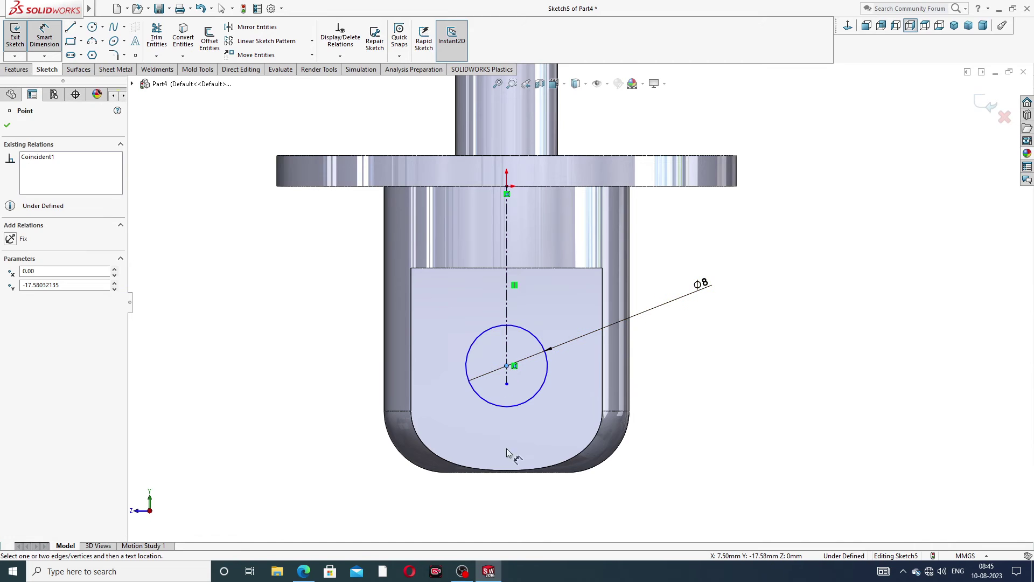
left_click(515, 479)
left_click(662, 409)
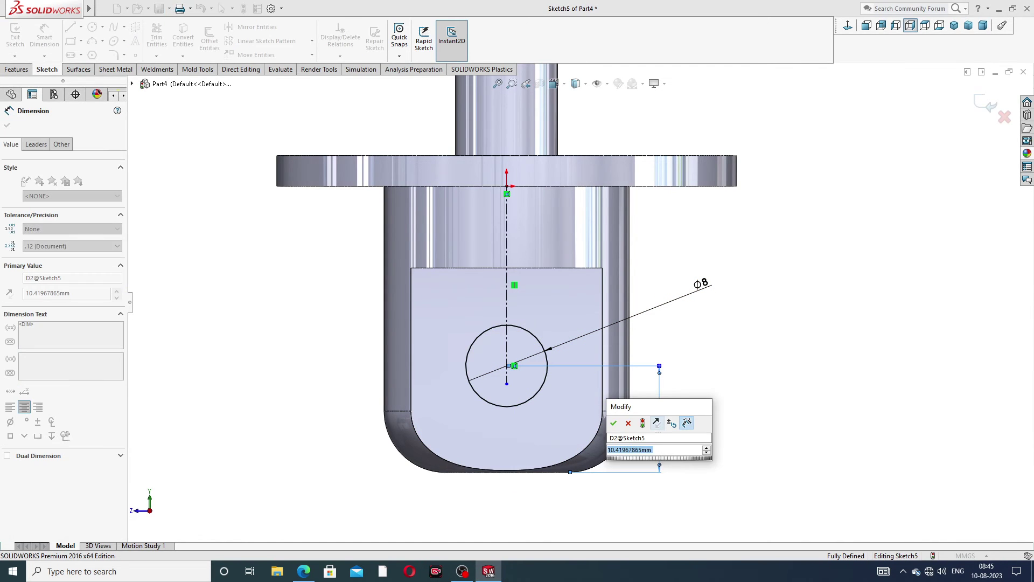
type("10")
key("Return")
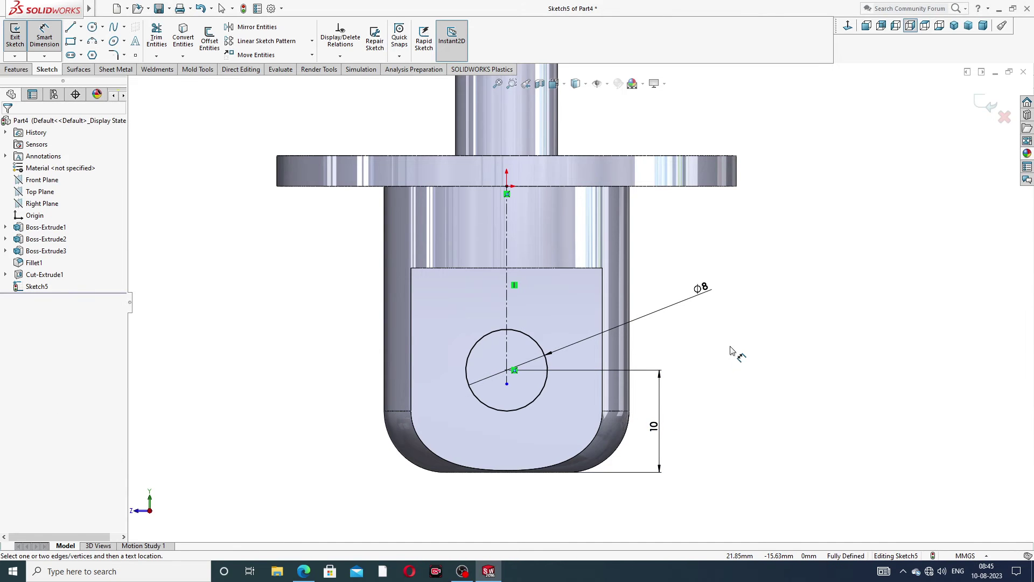
right_click(748, 238)
left_click(771, 160)
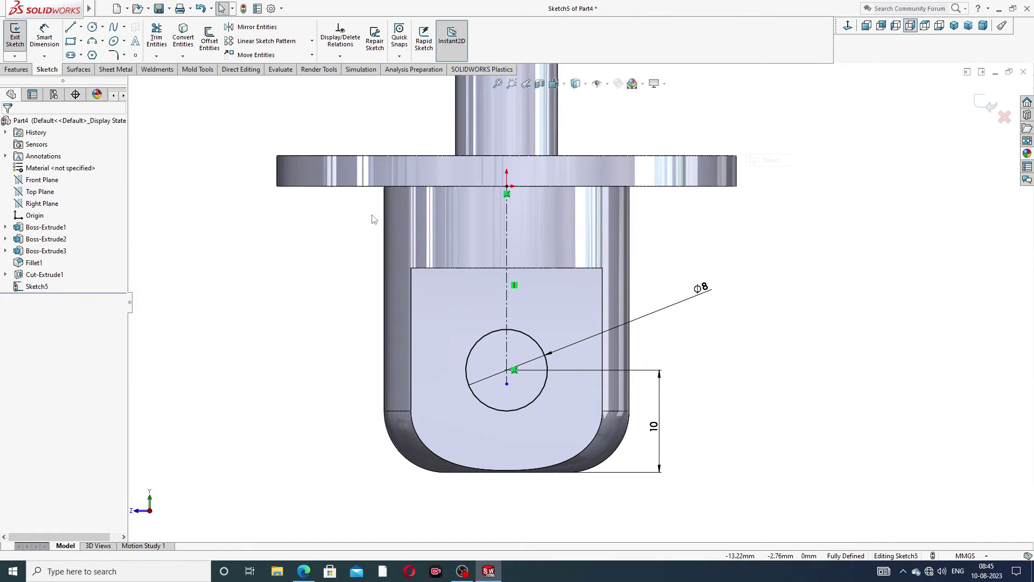
- Cut-extrude the 8 mm circle through the boss with the Through All - Both end condition
left_click(16, 69)
left_click(160, 39)
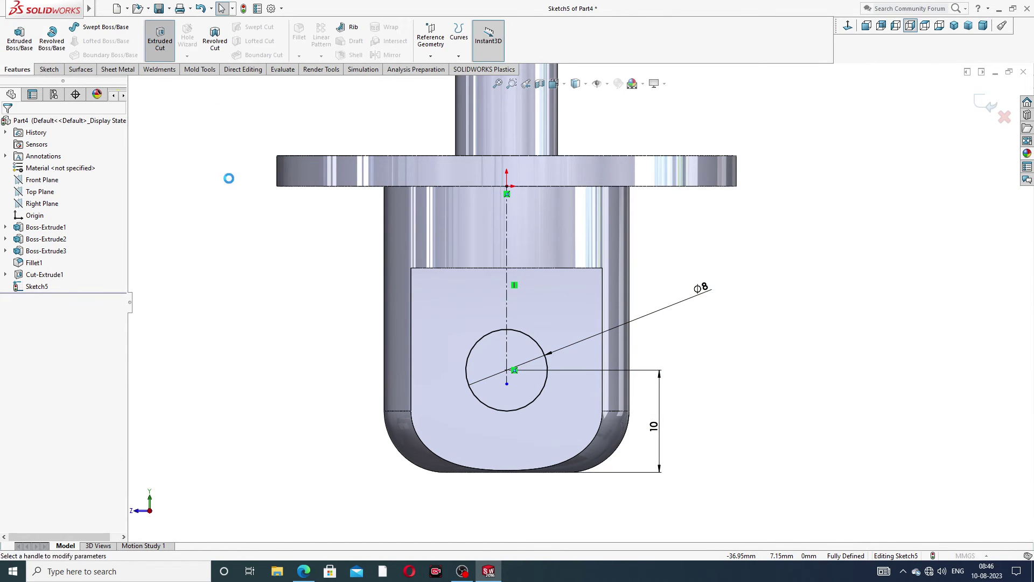
left_click(101, 190)
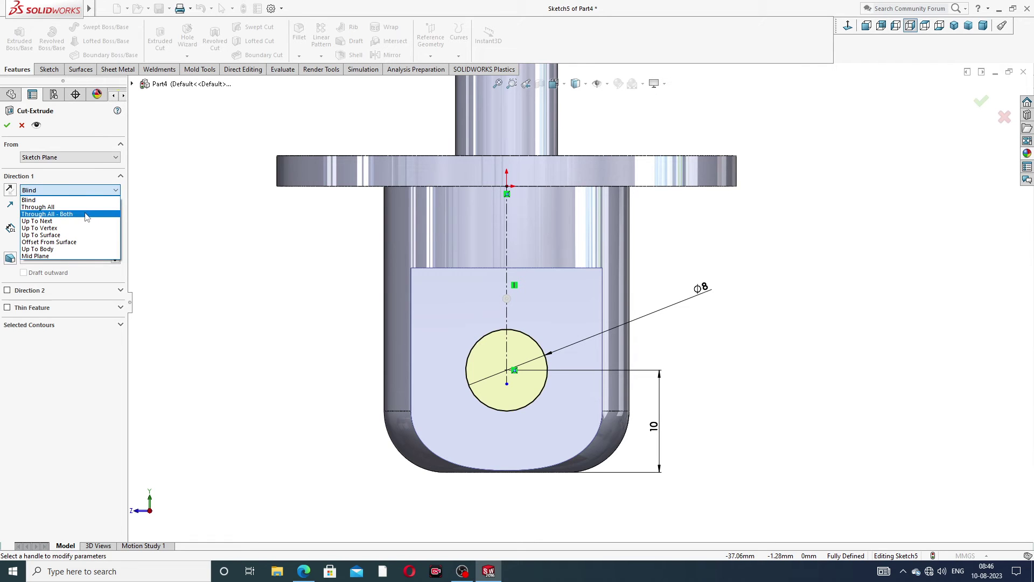
left_click(65, 213)
middle_click_drag(203, 276, 300, 281)
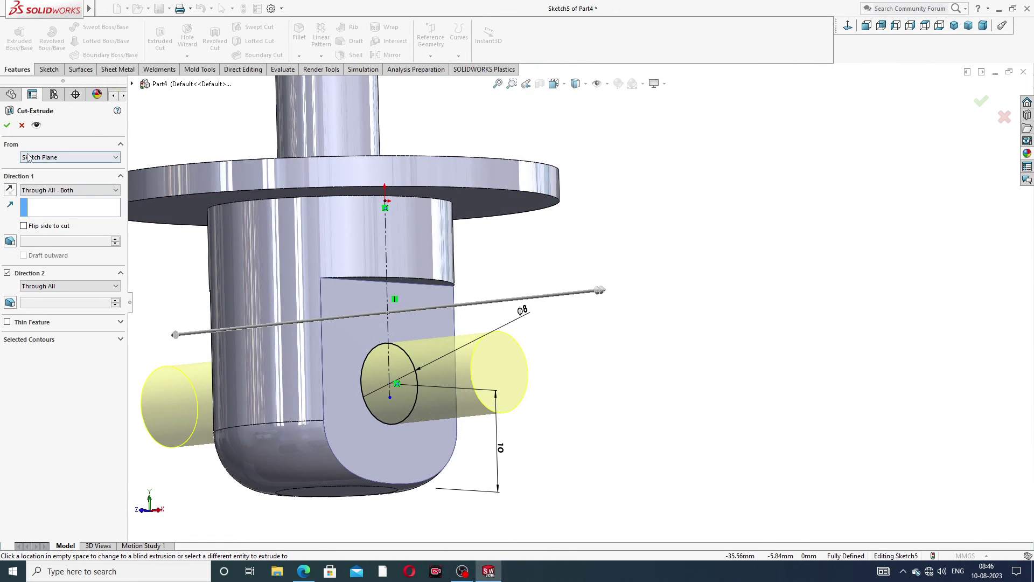
left_click(7, 125)
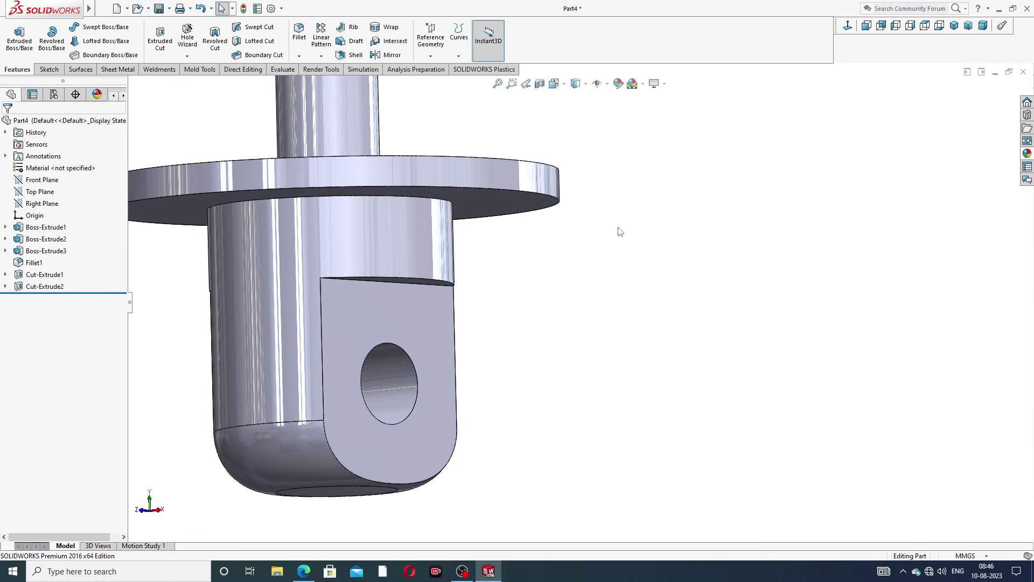
- Consult the PDF drawing again, start a sketch on the Right Plane and view it normal to the plane
scroll(593, 272, "up", 3)
middle_click_drag(602, 284, 512, 454)
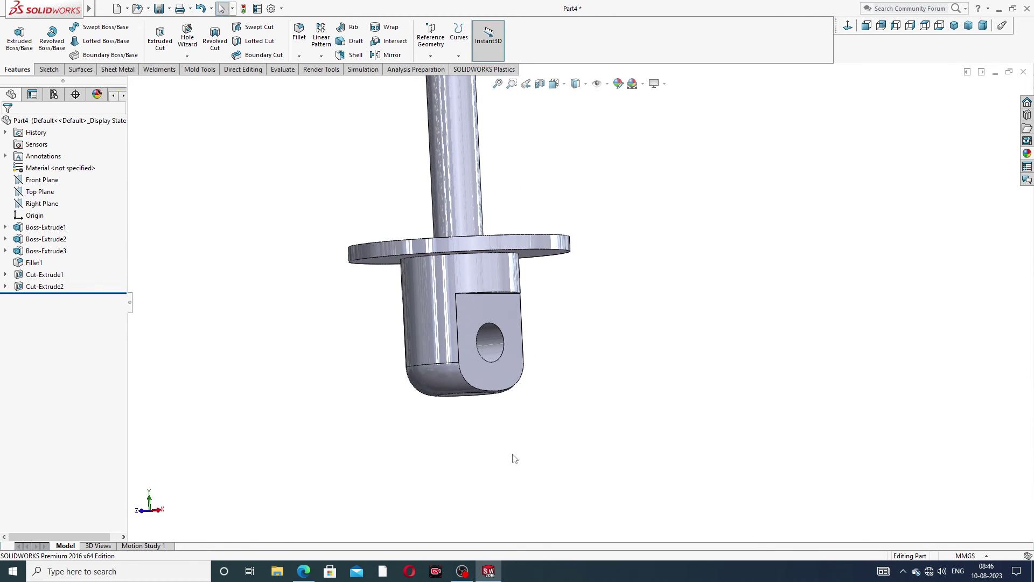
key("alt+Tab")
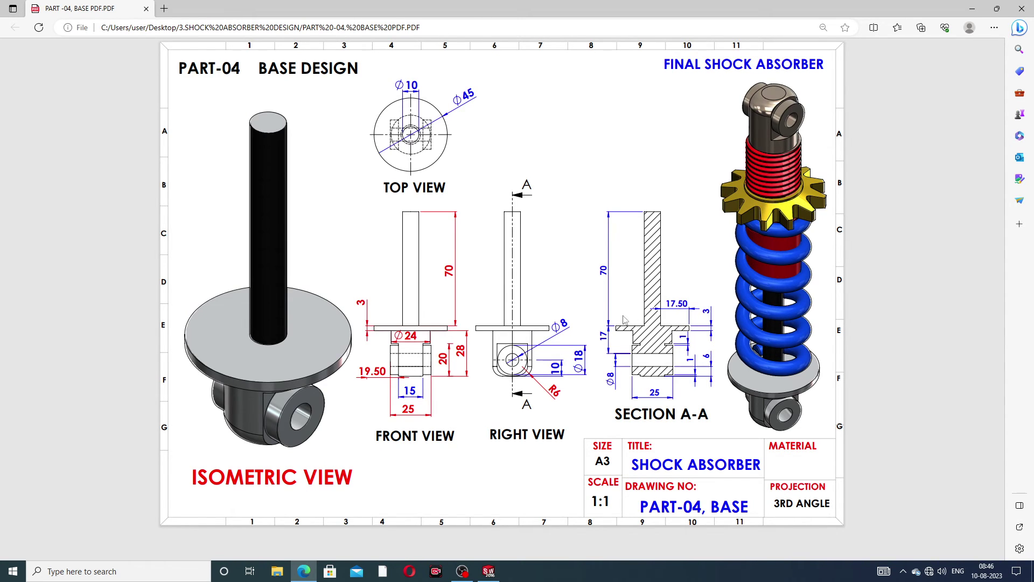
left_click(304, 571)
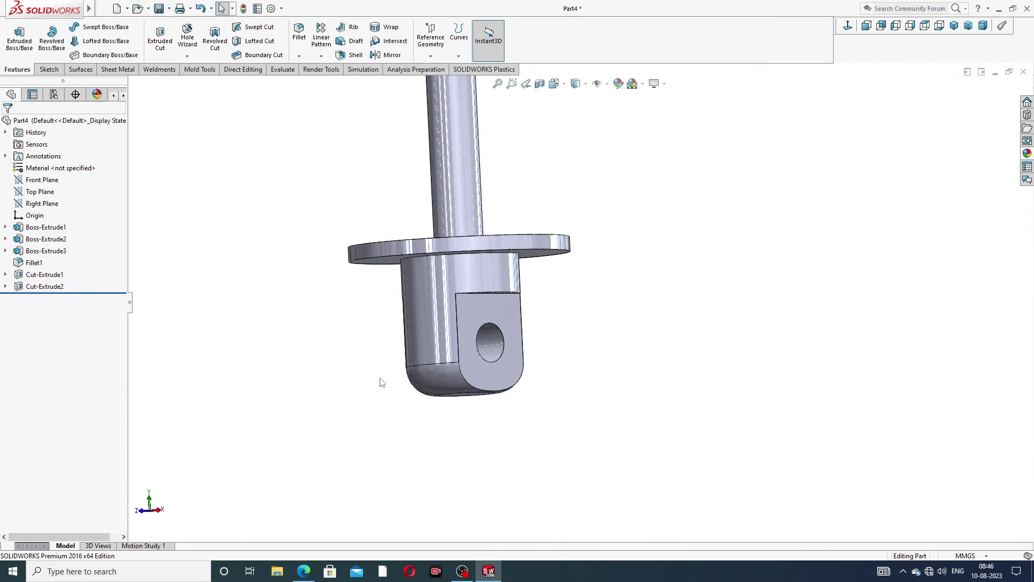
left_click(46, 205)
left_click(52, 192)
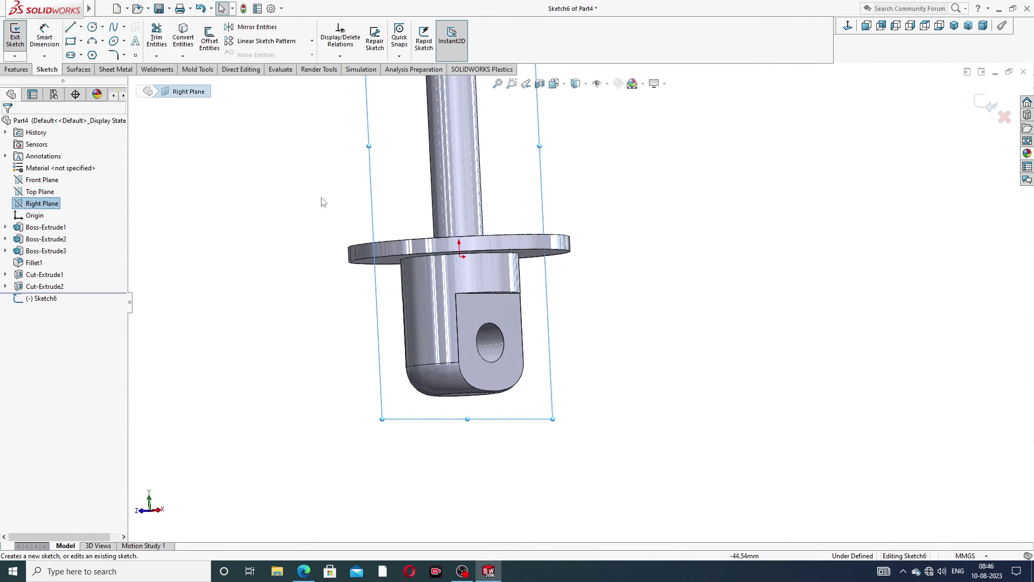
left_click(846, 29)
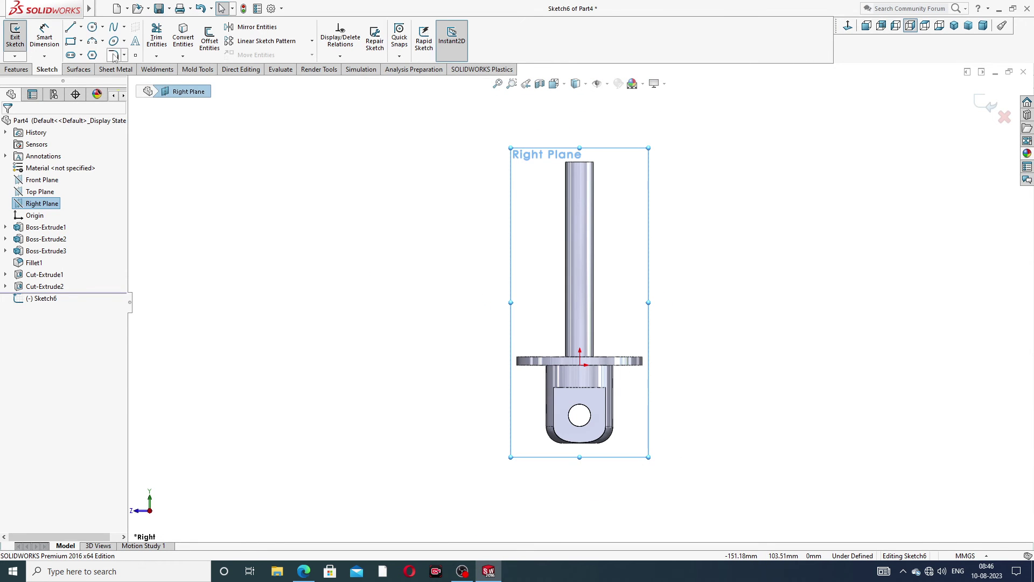
left_click(81, 27)
left_click(93, 53)
scroll(591, 395, "up", 4)
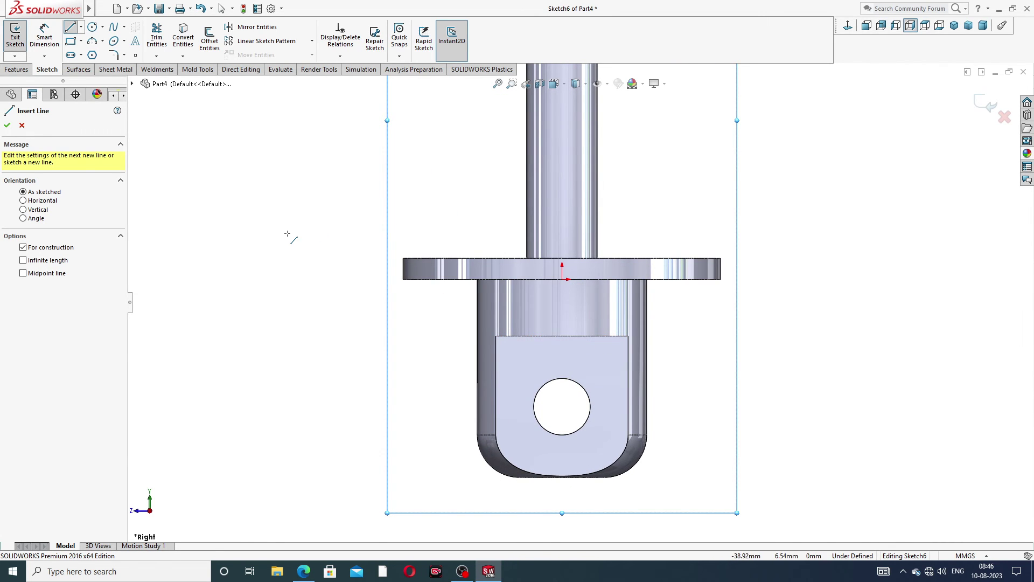
left_click(22, 126)
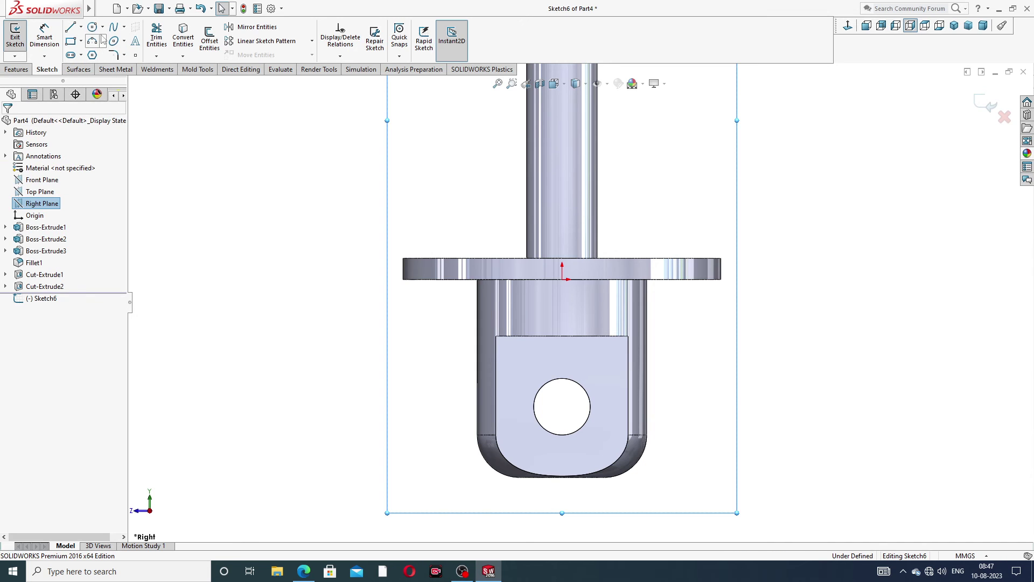
- Sketch a circle about 17.7 mm in diameter concentric with the through hole in the boss
left_click(92, 27)
scroll(555, 455, "down", 3)
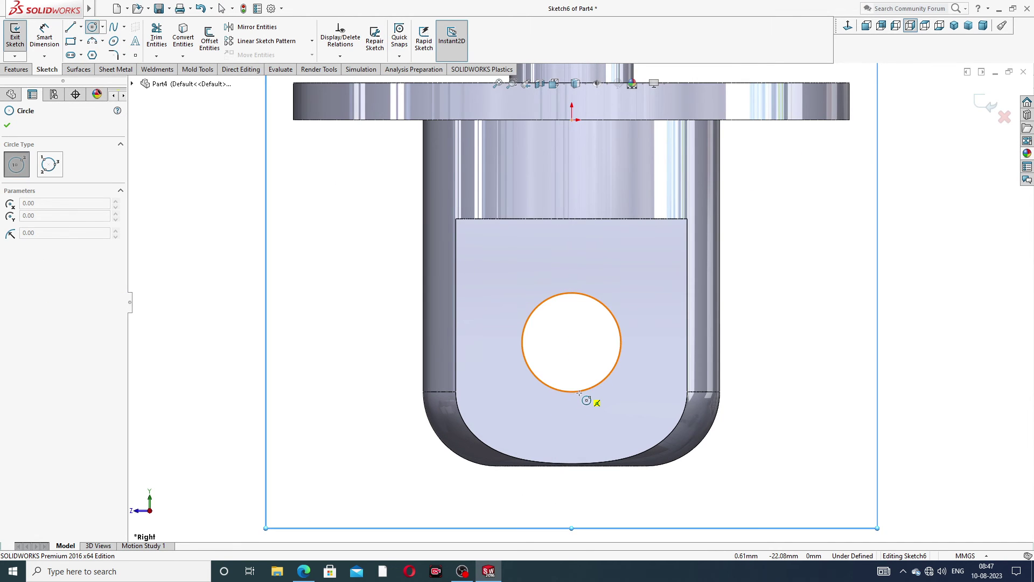
left_click(571, 343)
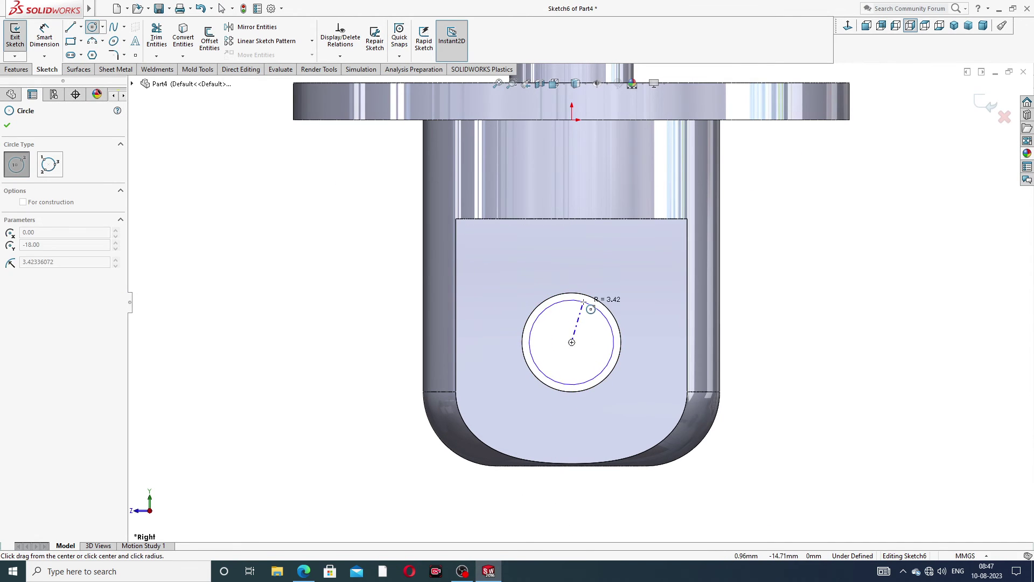
left_click(626, 242)
right_click(623, 241)
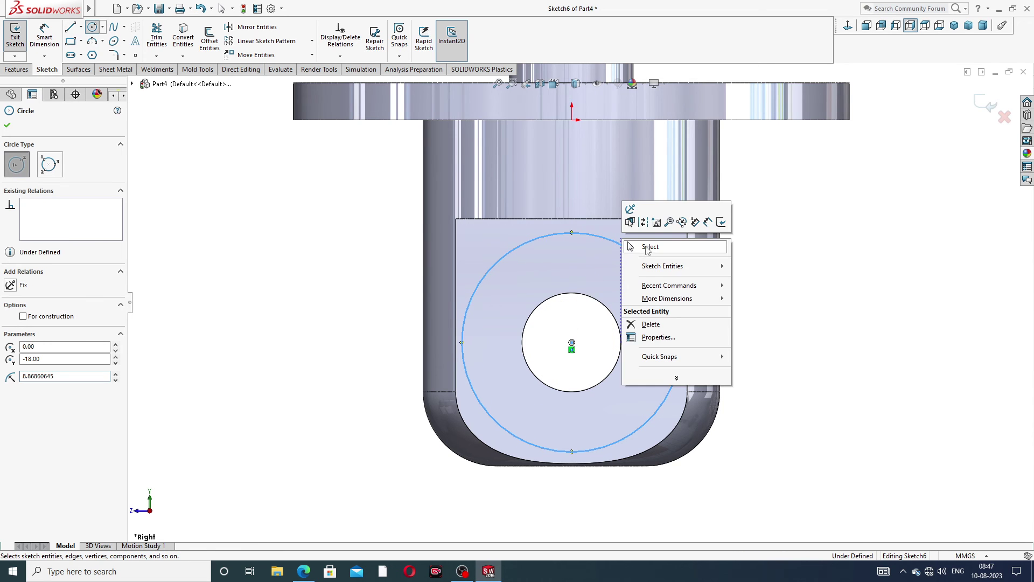
left_click(648, 247)
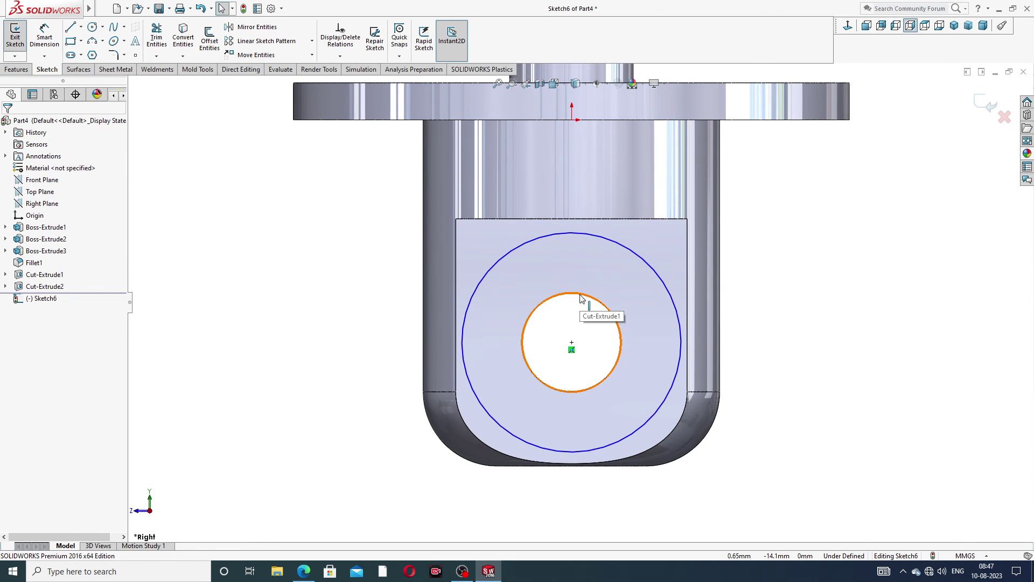
- Convert the circular edge of the 8 mm through hole into a sketch entity
left_click(183, 38)
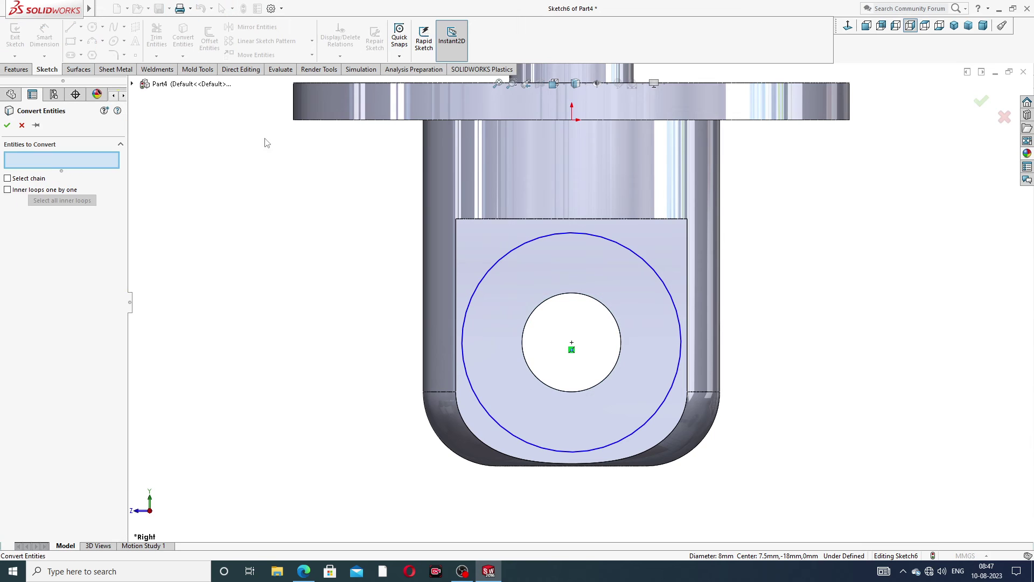
left_click(22, 125)
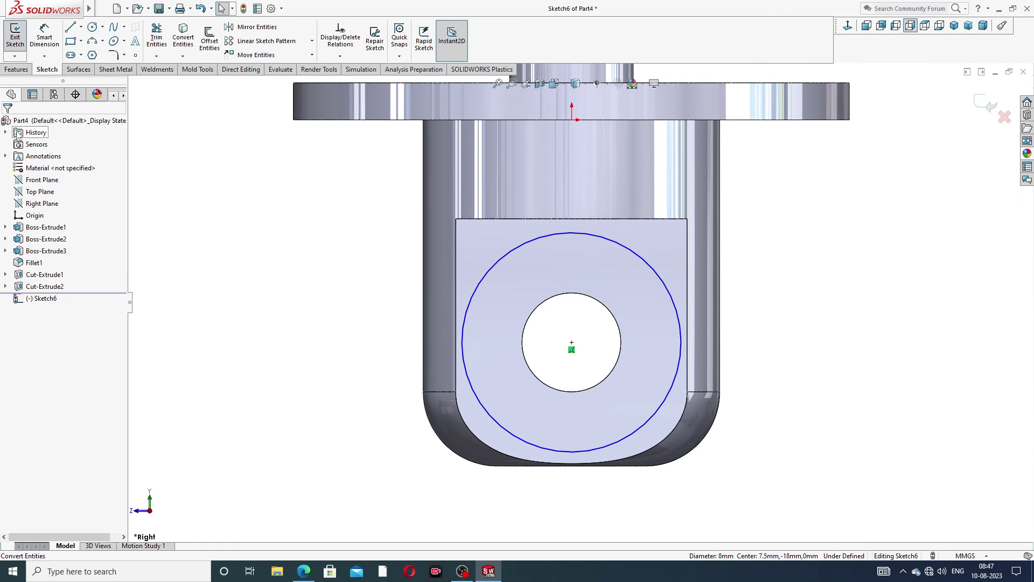
left_click(593, 297)
left_click(184, 41)
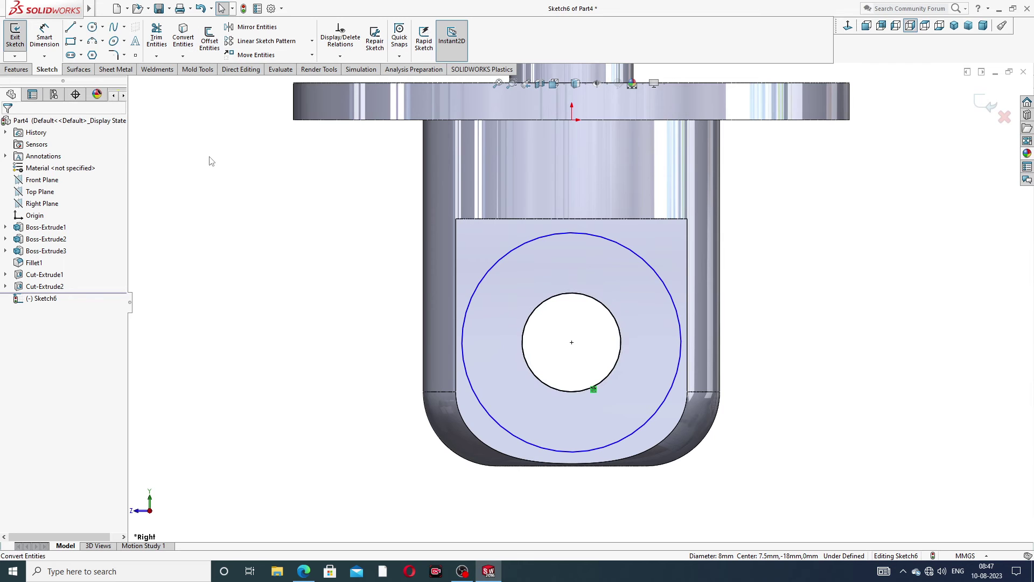
- Dimension the outer circle around the through hole with a diameter of 18 mm
left_click(44, 36)
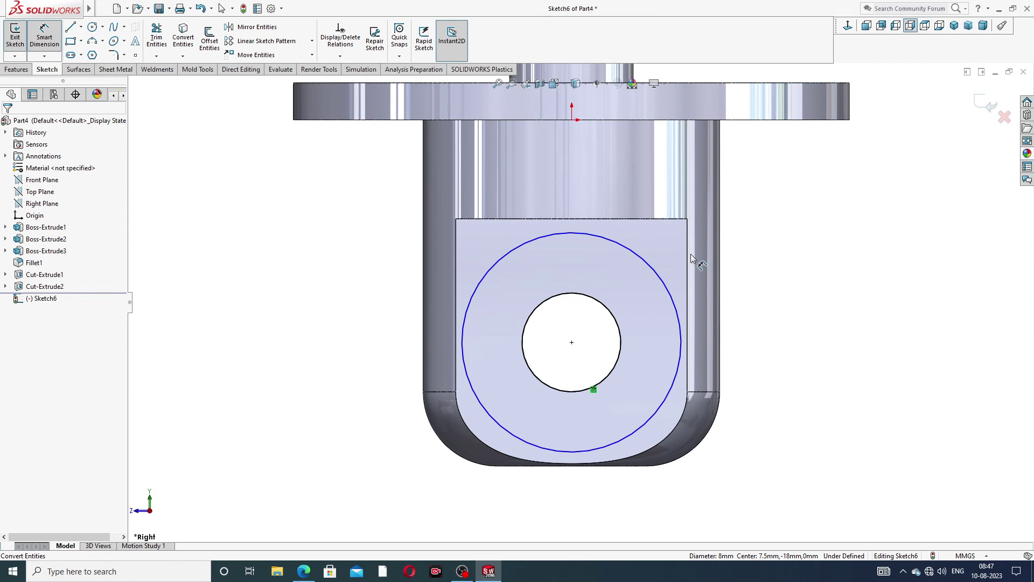
left_click(653, 270)
left_click(754, 237)
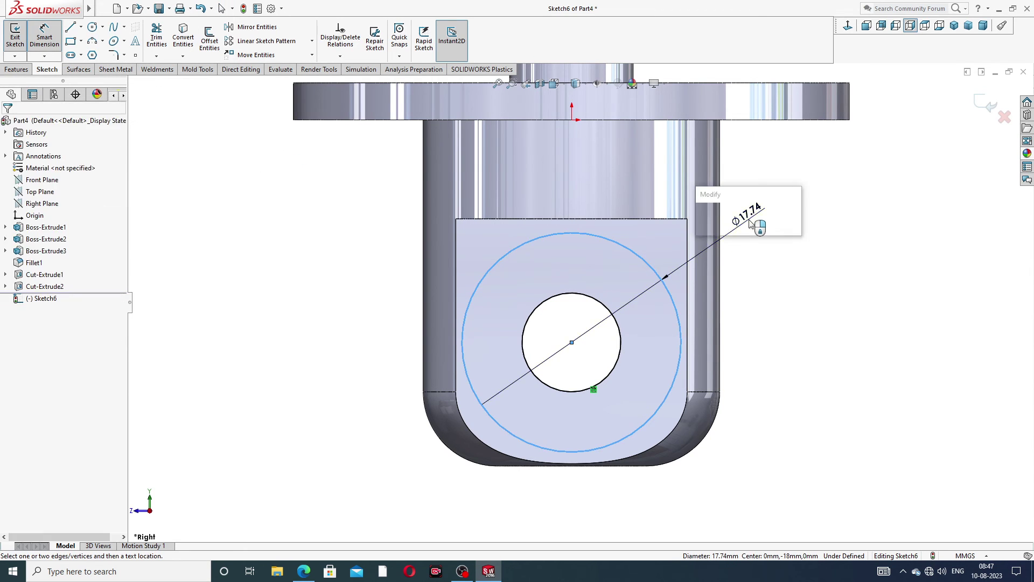
type("18")
key("Return")
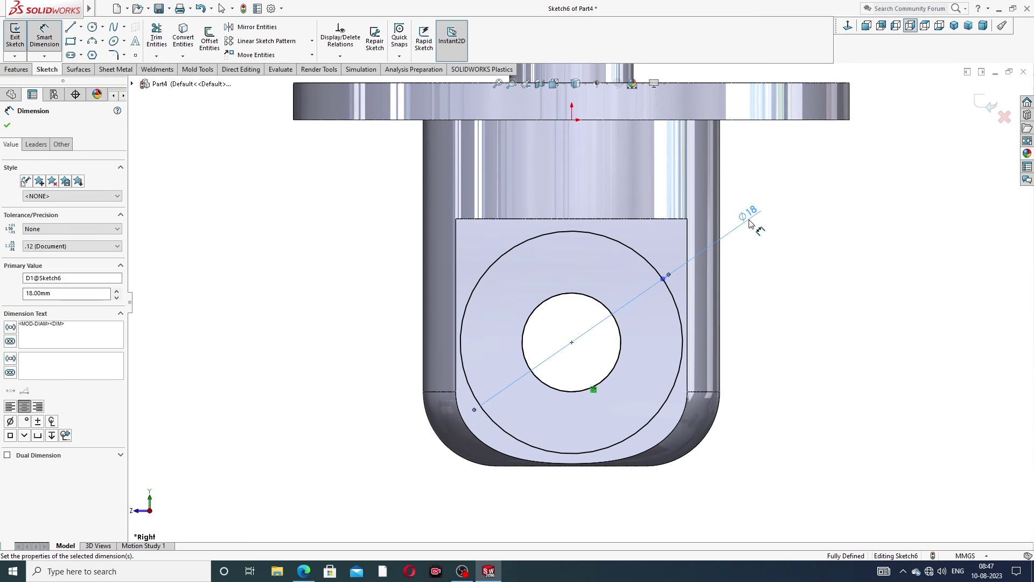
right_click(822, 206)
left_click(849, 160)
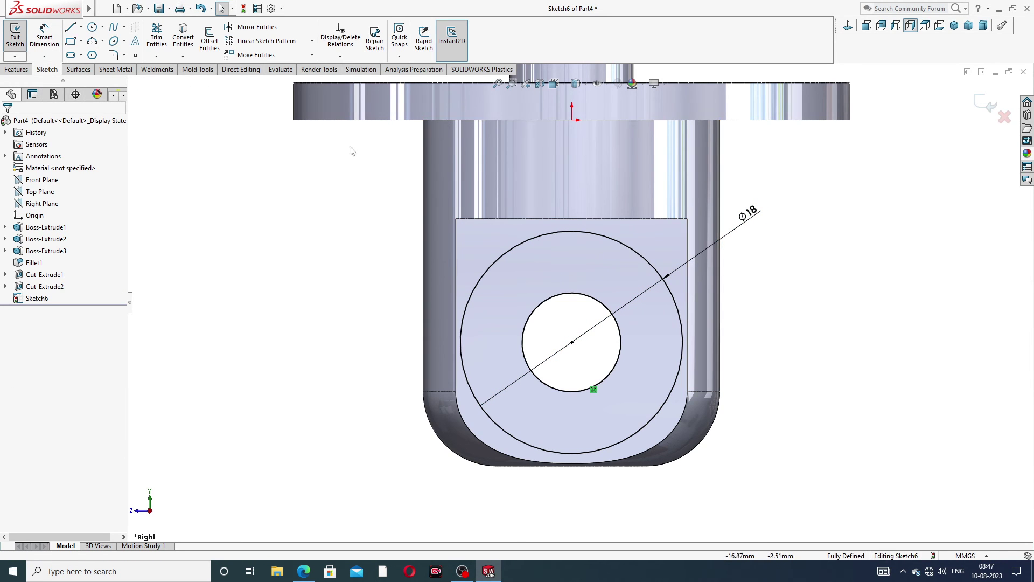
- Extrude the 18 mm ring sketch around the through hole 25 mm using the Mid Plane end condition, merged with the body
left_click(16, 69)
left_click(20, 39)
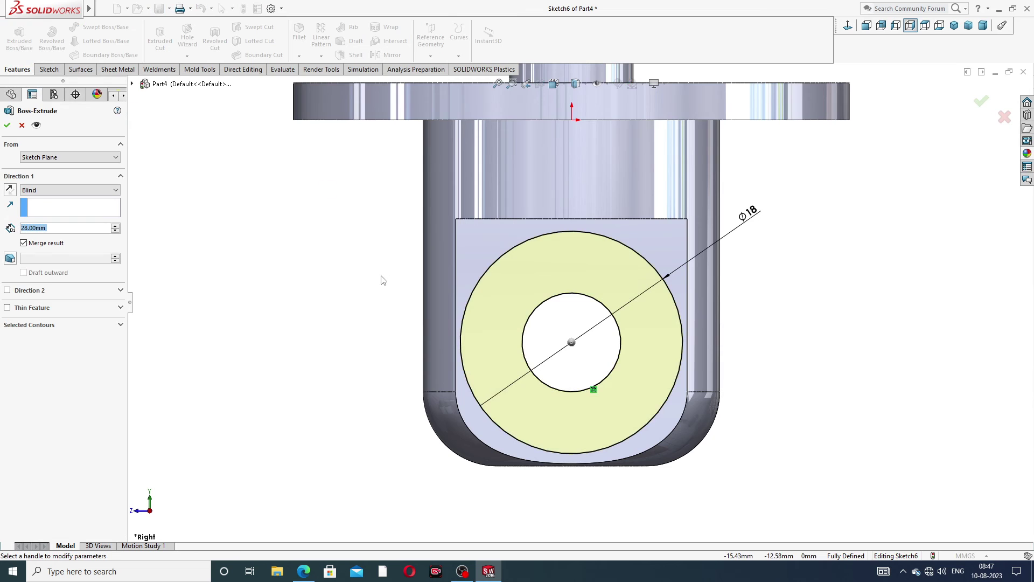
scroll(380, 279, "up", 3)
middle_click_drag(381, 279, 457, 277)
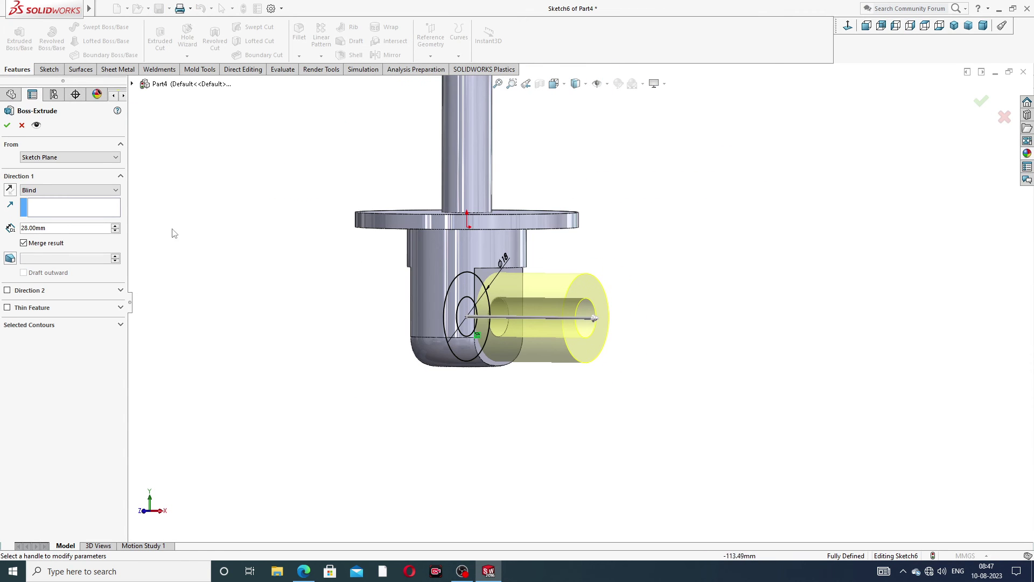
left_click(81, 191)
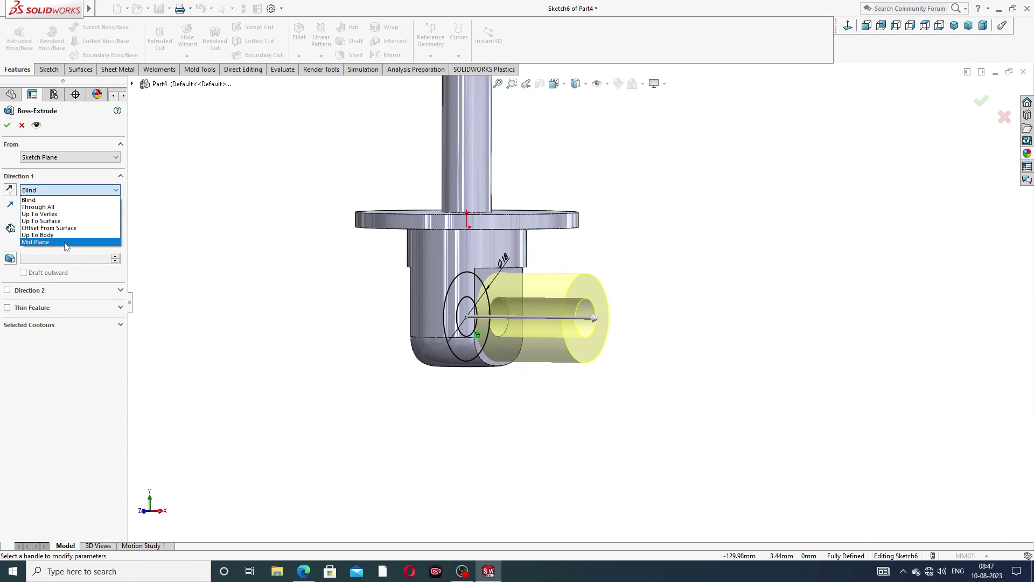
left_click(65, 242)
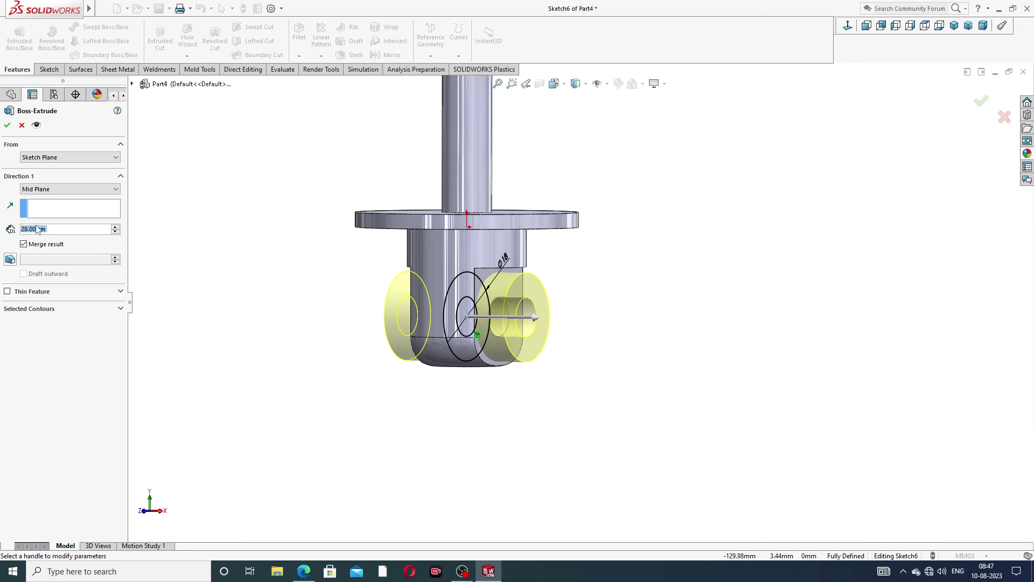
type("25")
key("Return")
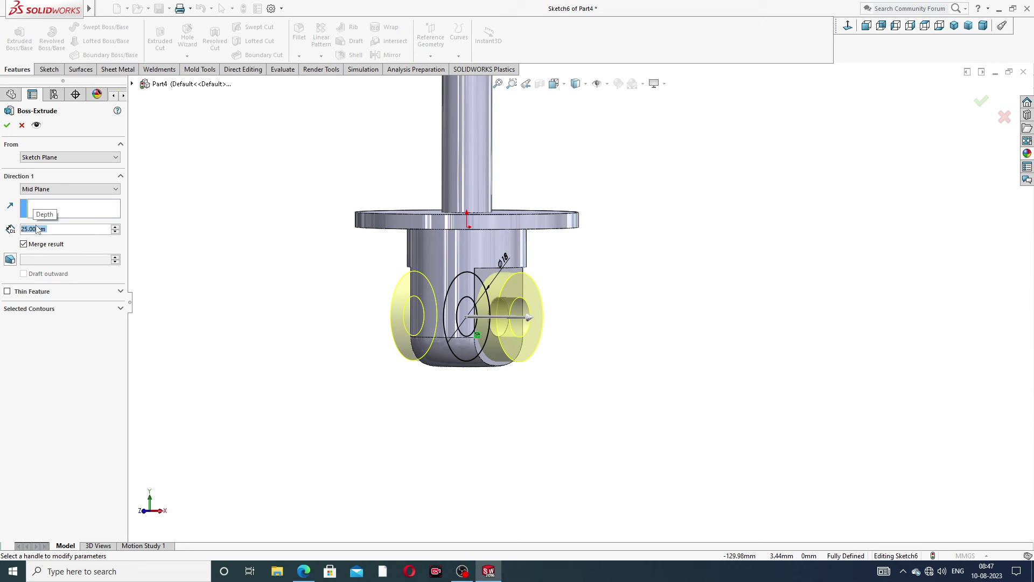
left_click(7, 125)
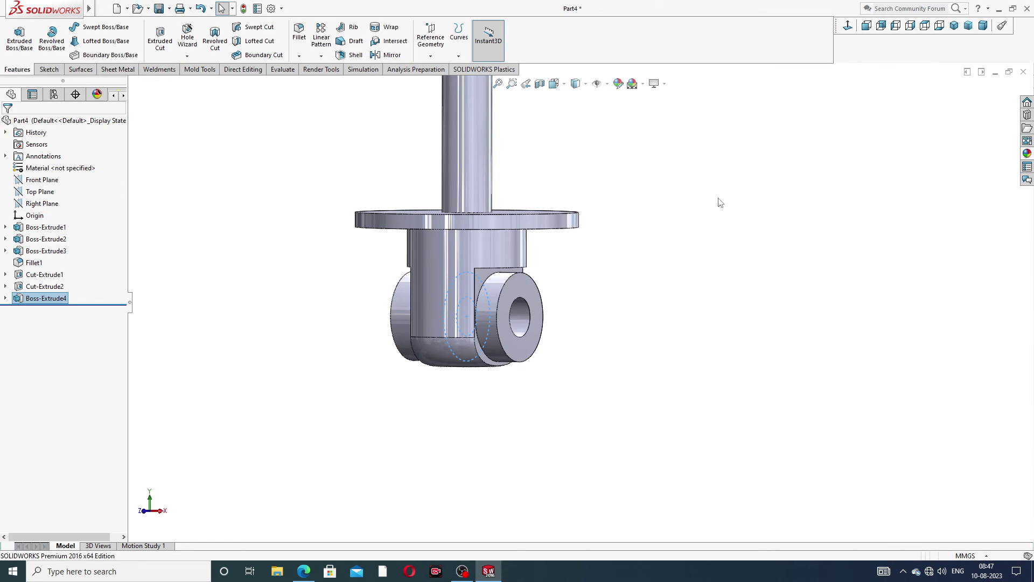
- Inspect the model from several angles and compare it with the PART-04 base PDF drawing
middle_click_drag(605, 282, 508, 171)
scroll(590, 156, "up", 3)
middle_click_drag(591, 156, 549, 286)
scroll(547, 287, "down", 2)
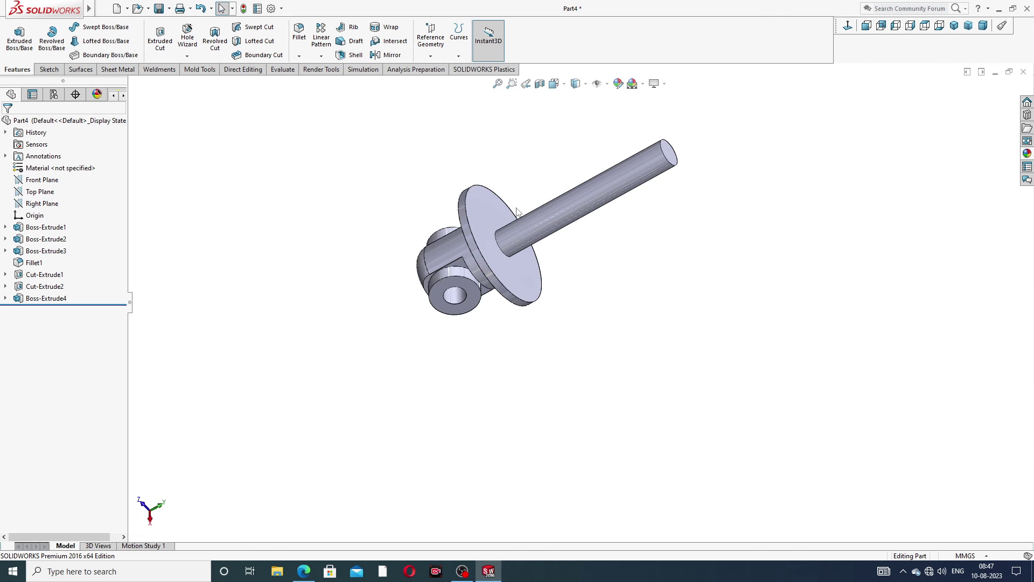
scroll(610, 231, "down", 1)
middle_click_drag(498, 251, 584, 198)
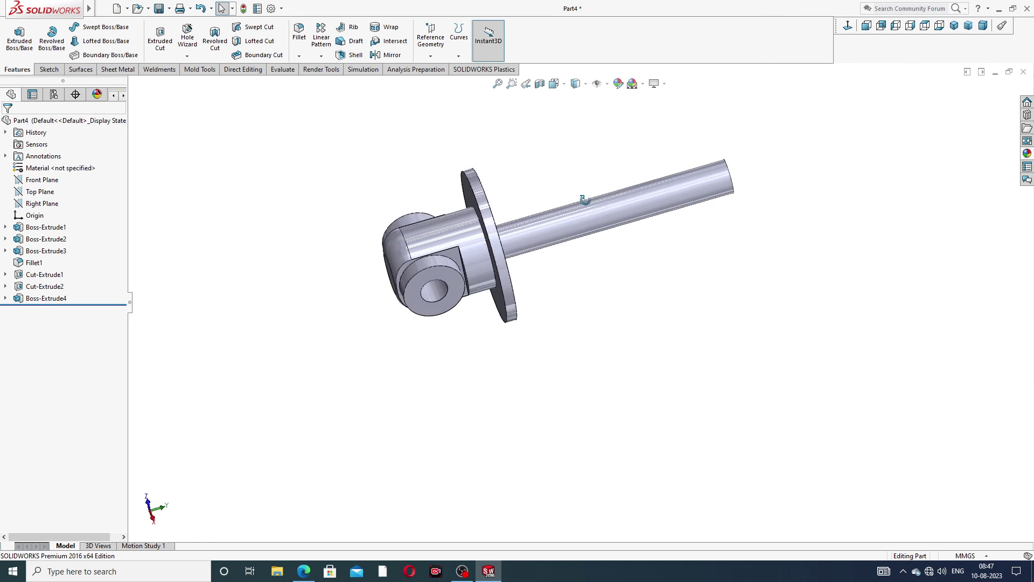
left_click(315, 572)
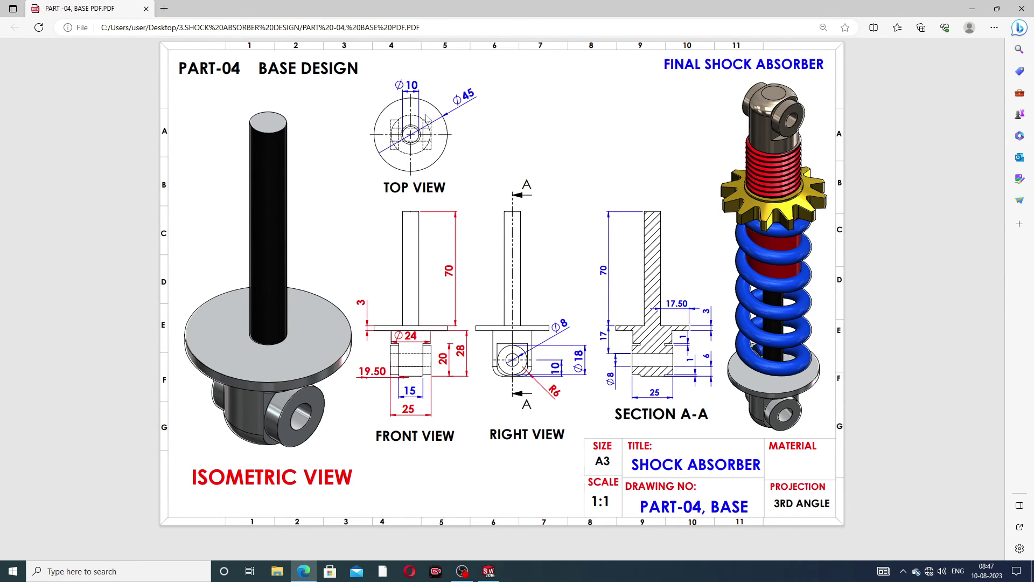
left_click(304, 571)
middle_click_drag(587, 192, 566, 177)
scroll(567, 179, "down", 2)
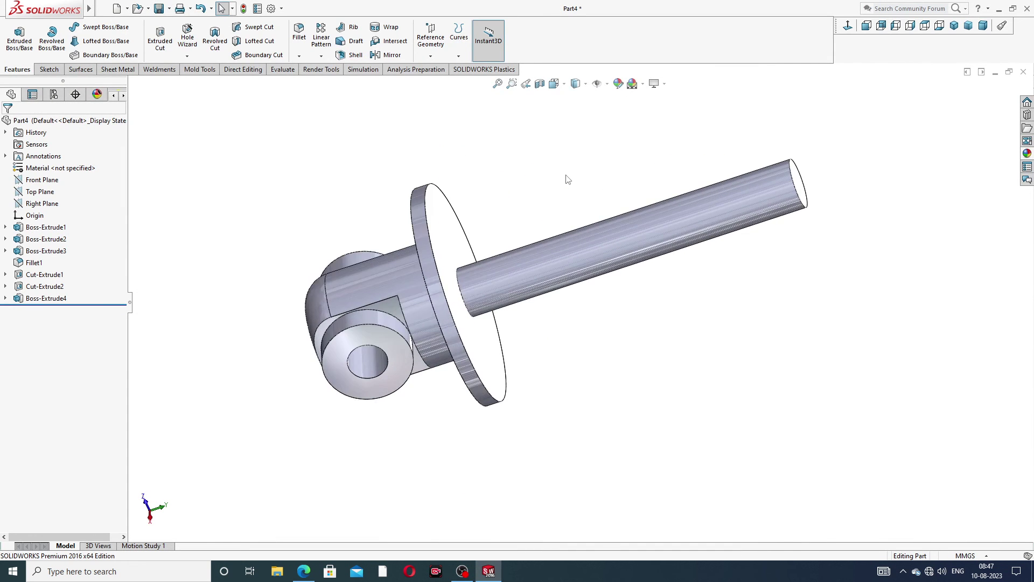
- Apply the chromium plate appearance to all the part's features, from Boss-Extrude1 through Boss-Extrude4
left_click(1026, 153)
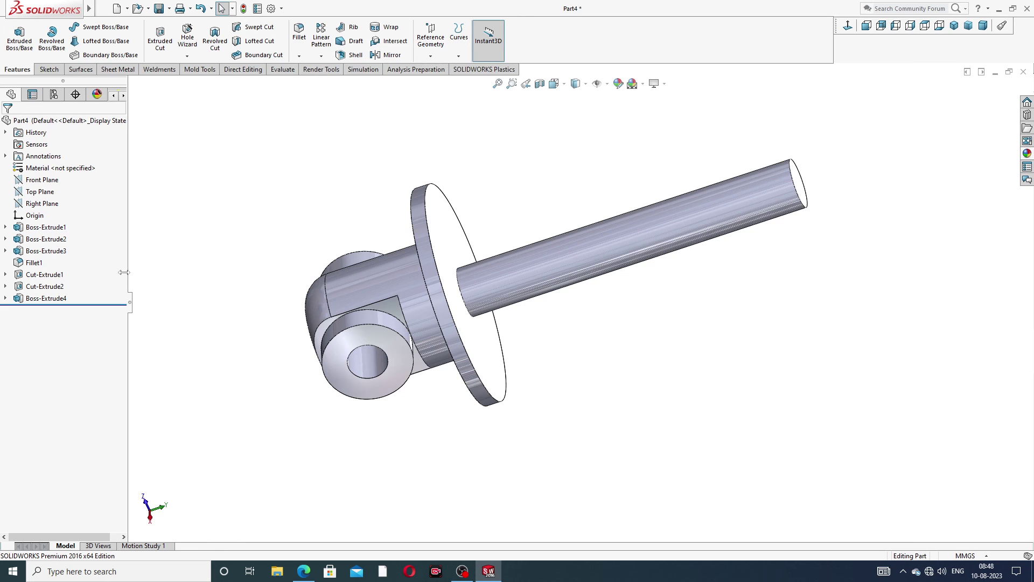
left_click(47, 228)
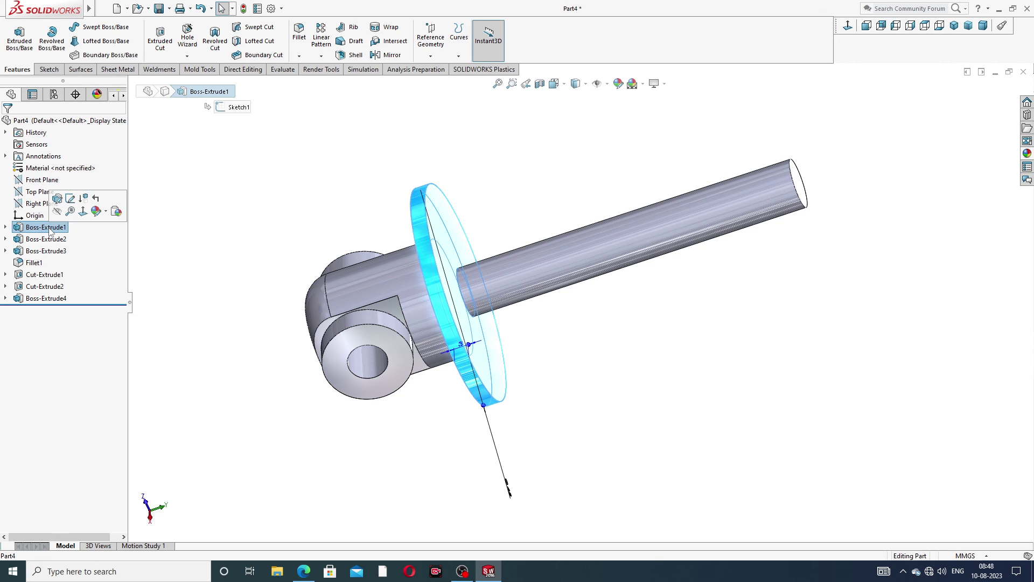
left_click(46, 250, "shift")
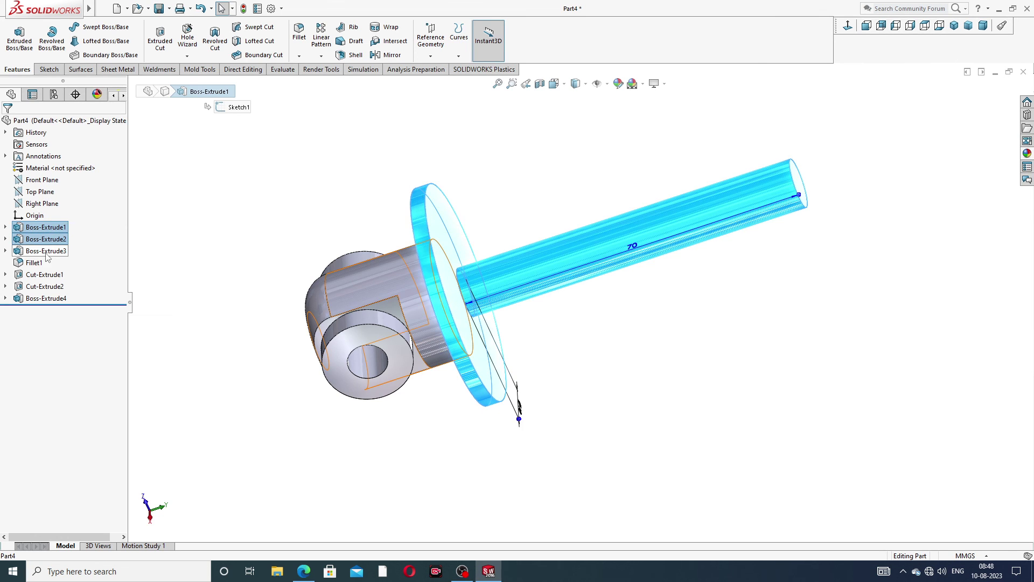
left_click(33, 262, "shift")
left_click(45, 275, "shift")
left_click(45, 287, "shift")
left_click(46, 299, "shift")
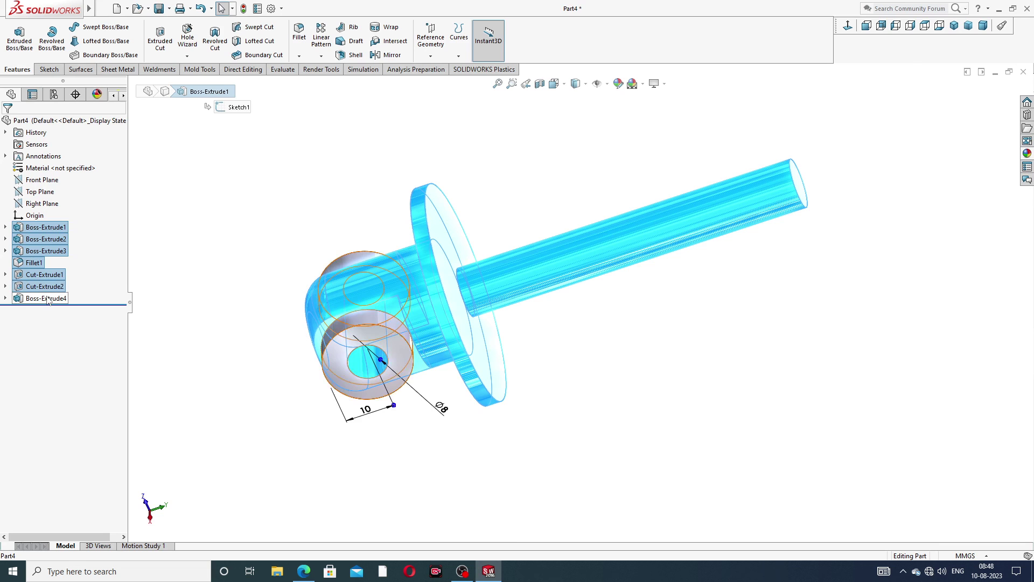
left_click(1026, 154)
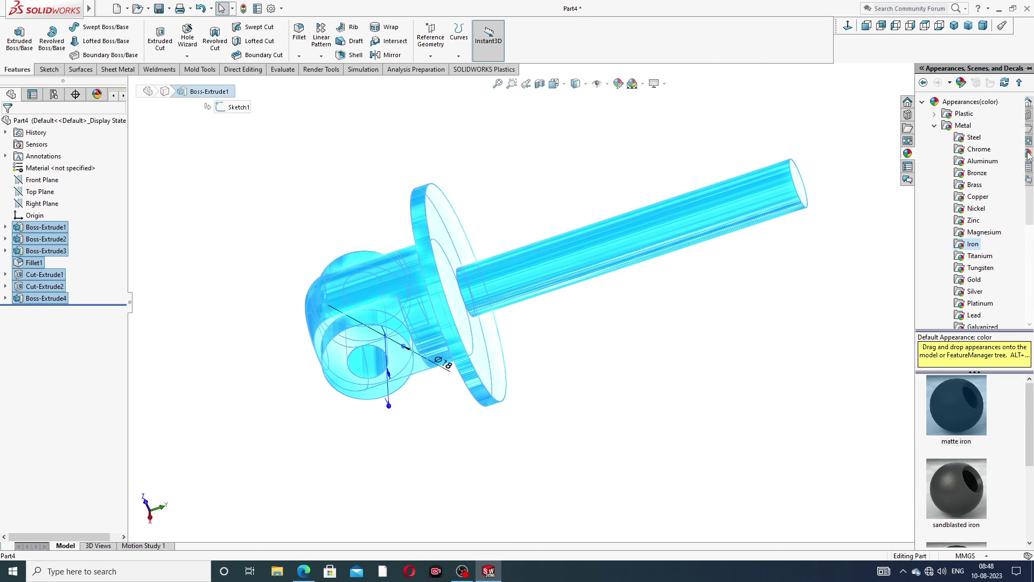
left_click(978, 149)
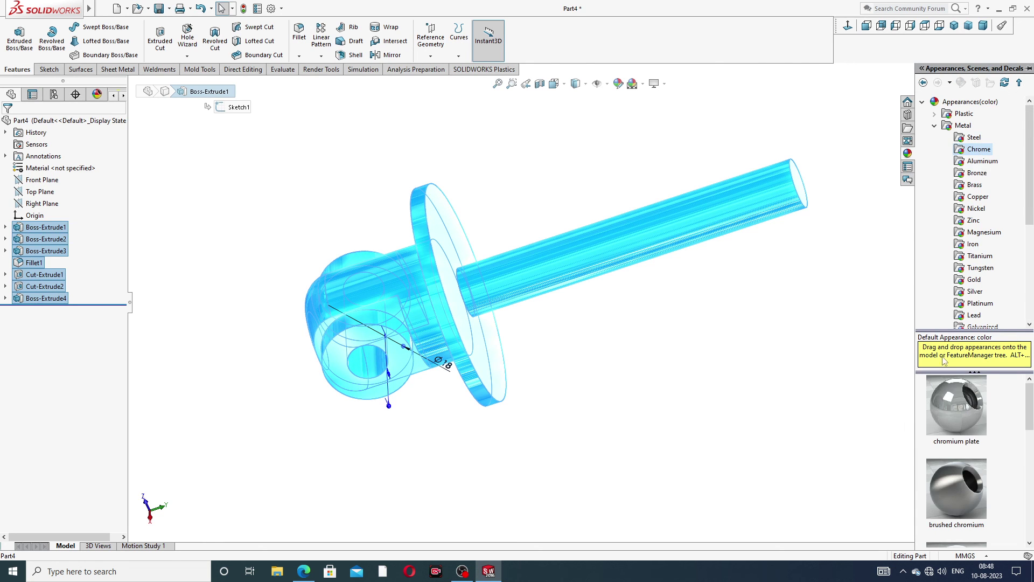
left_click(955, 386)
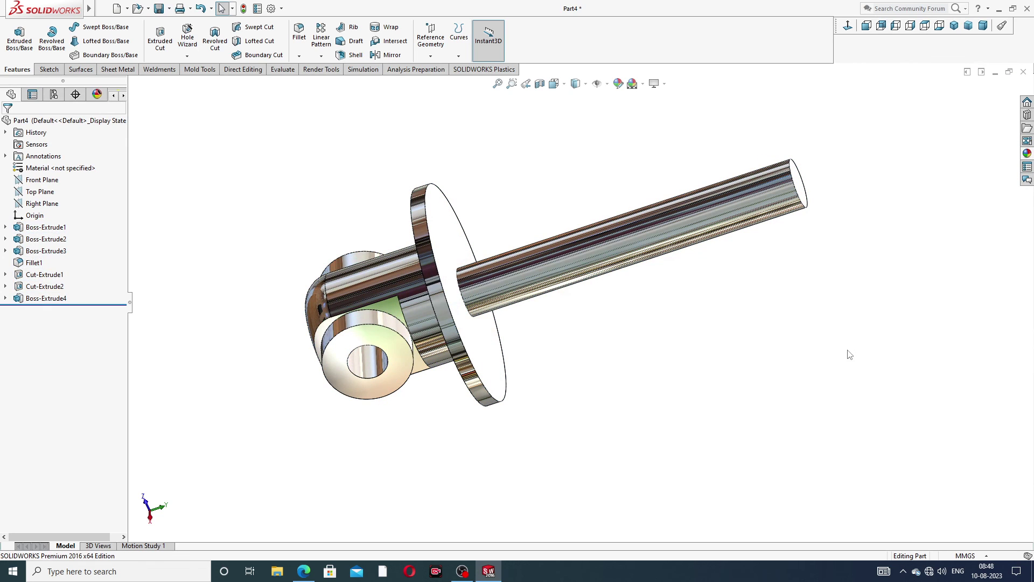
- Apply the matte iron appearance to the cylindrical face of the long rod
left_click(689, 205)
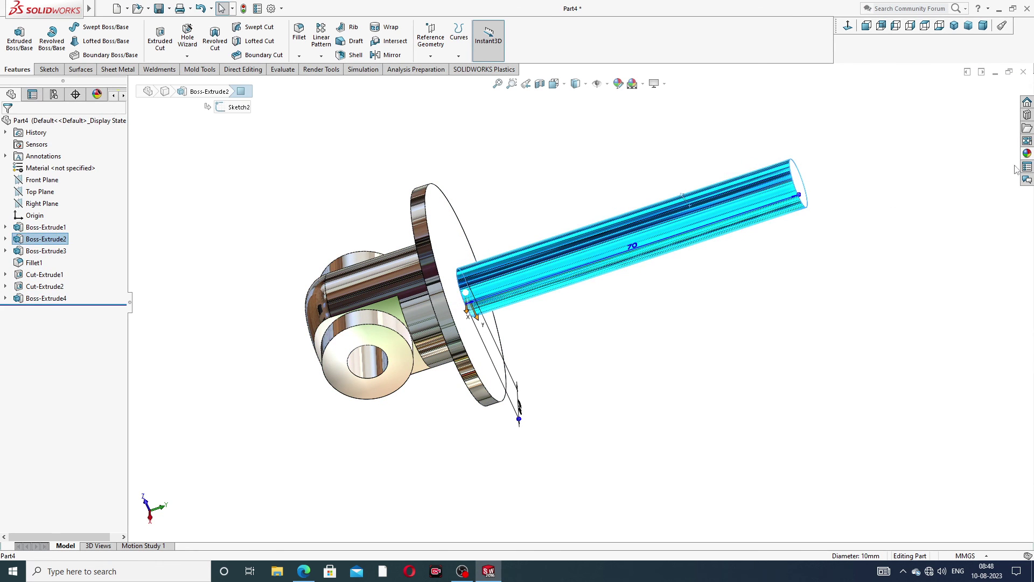
left_click(1028, 154)
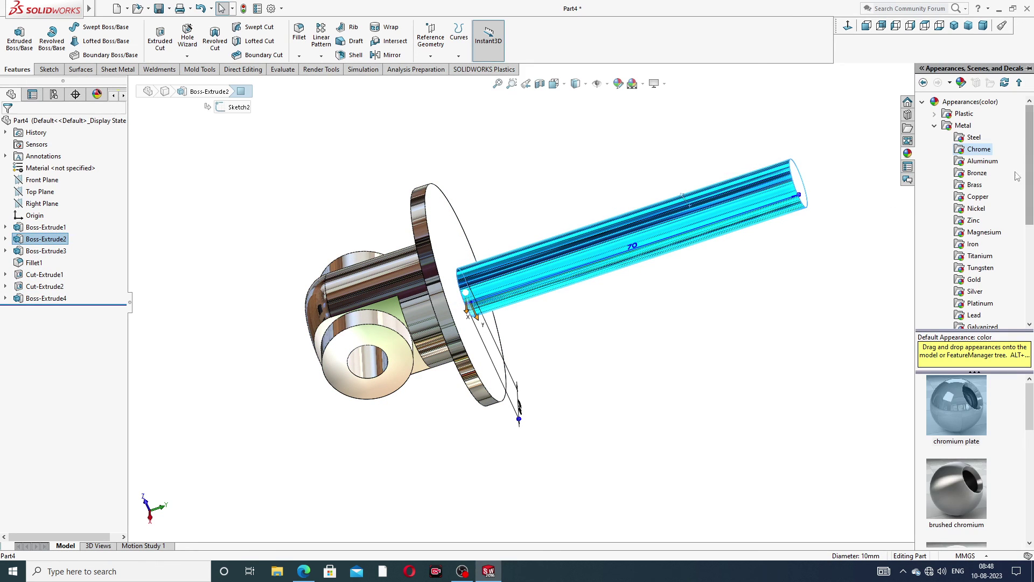
left_click(973, 244)
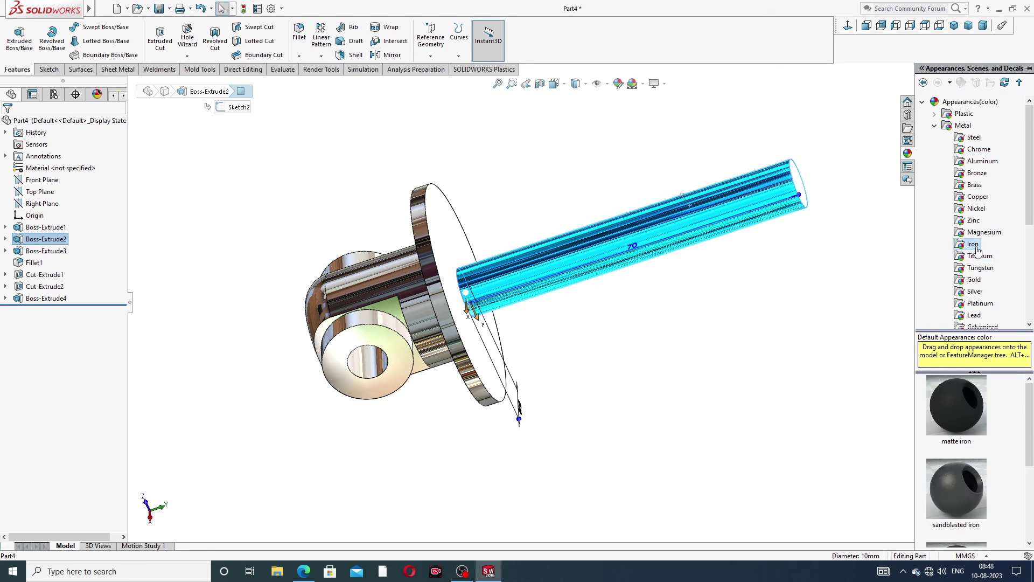
double_click(965, 382)
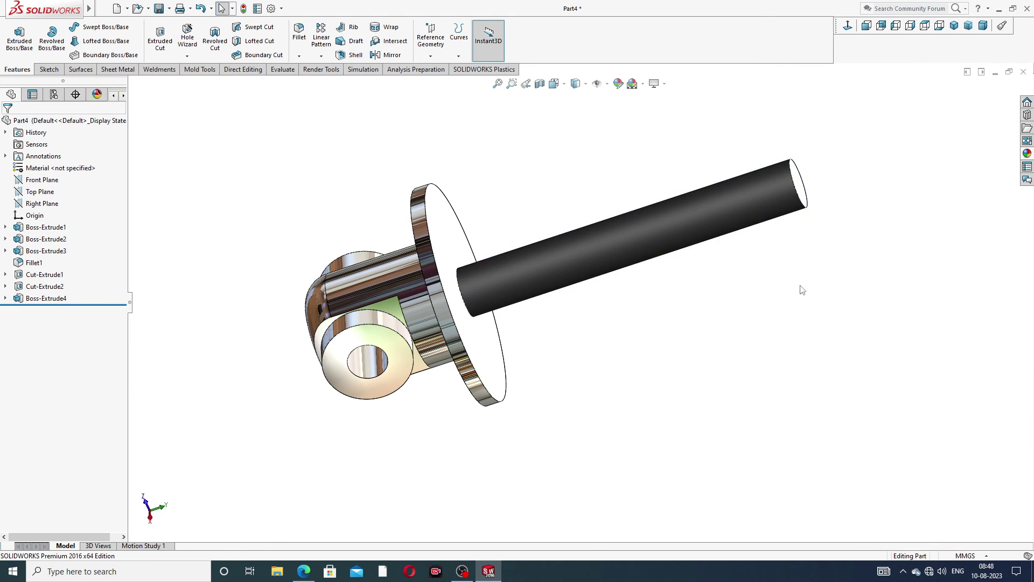
- Show the part in isometric view and examine its chrome and iron finishes from different angles
middle_click_drag(784, 269, 711, 204)
middle_click_drag(575, 276, 542, 275)
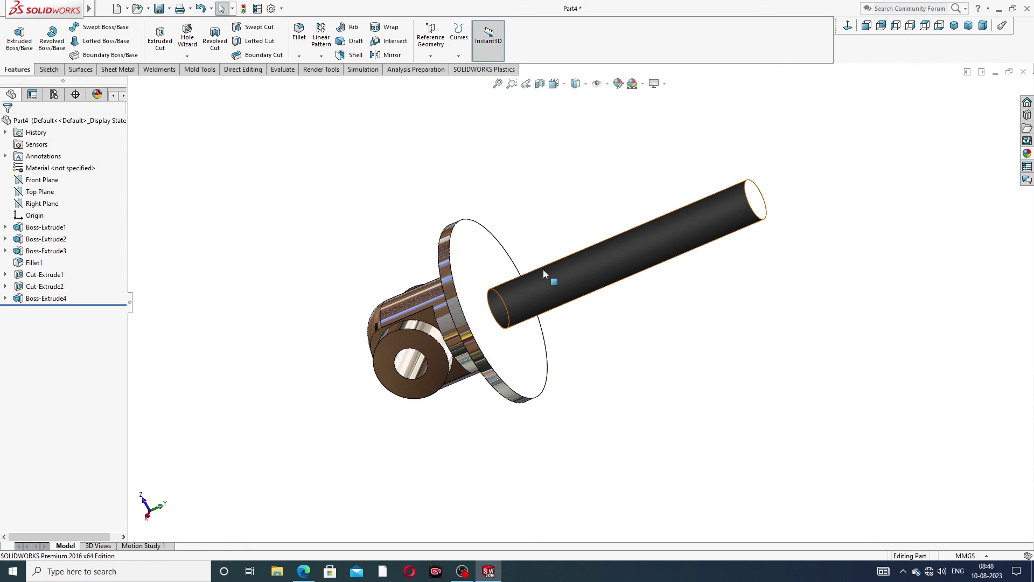
left_click(954, 25)
middle_click_drag(699, 277, 617, 352)
scroll(617, 351, "down", 5)
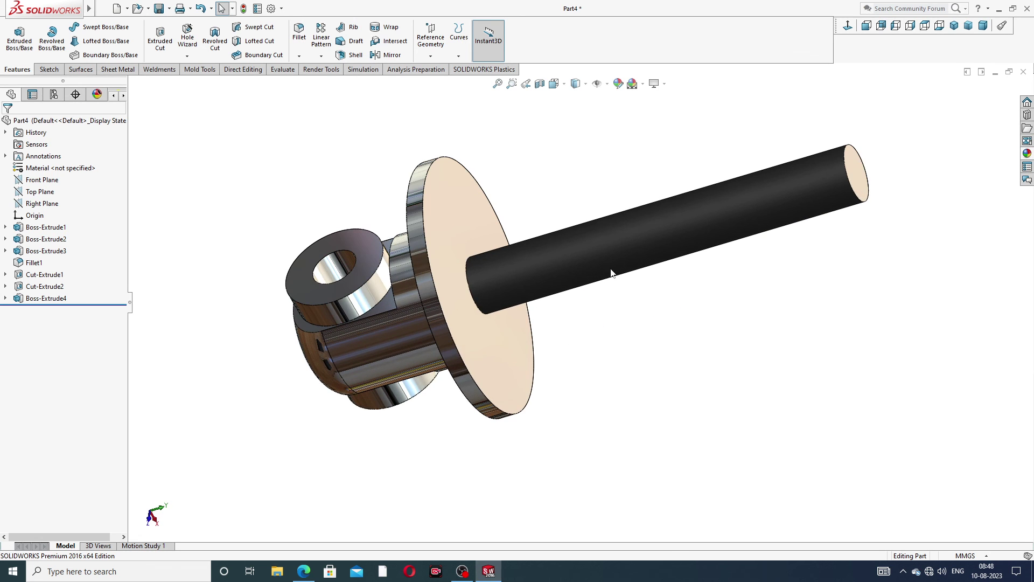
scroll(580, 165, "up", 2)
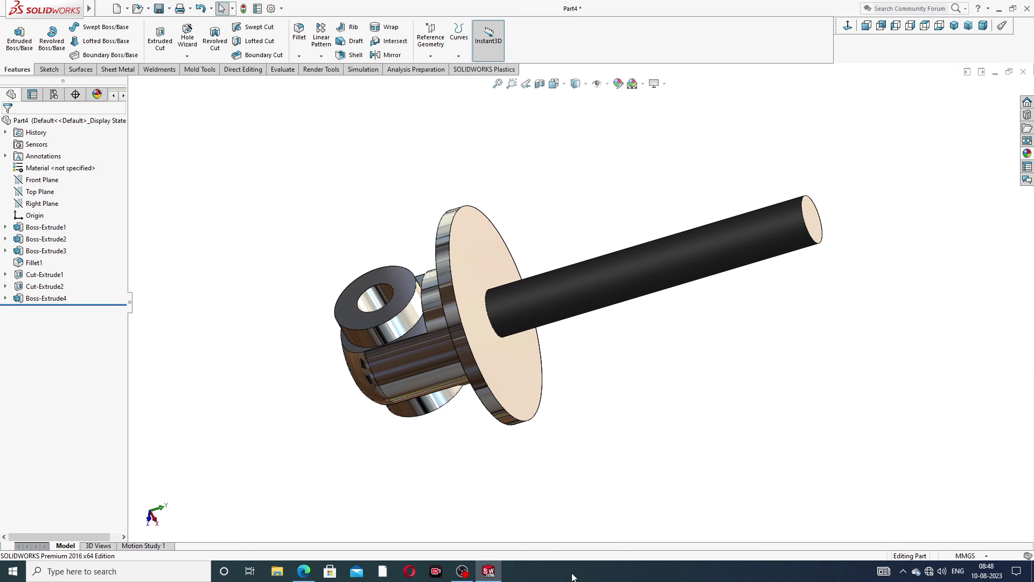